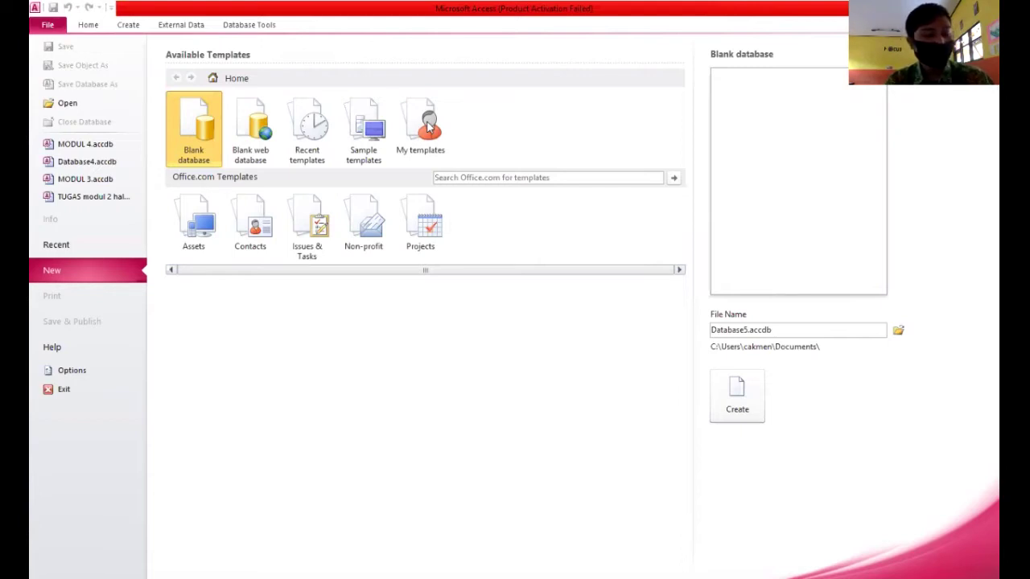
Create a blank database named MODUL-7 and open its first table in Design view, saved as DATA PELANGGAN
text(MODUL-7)
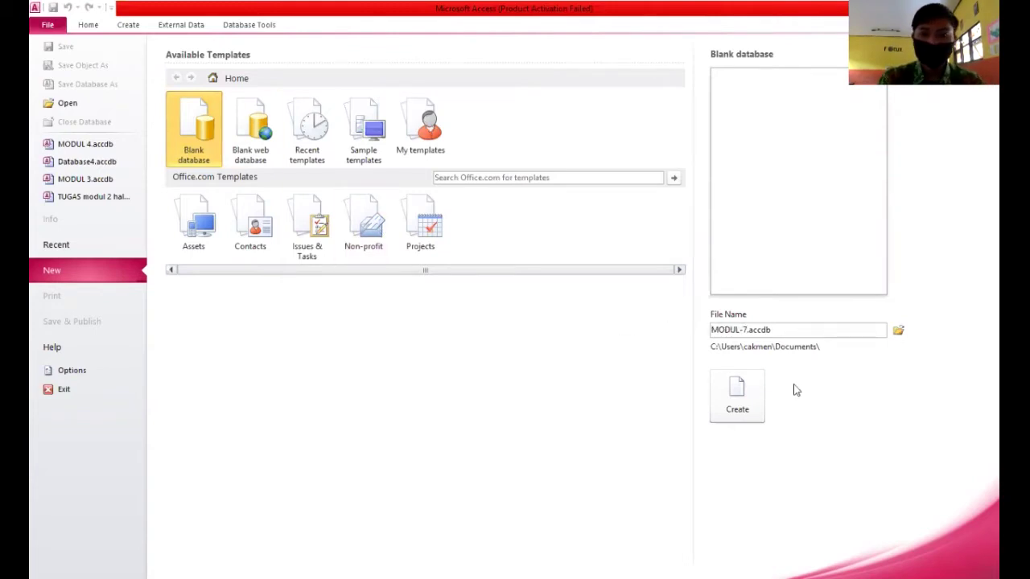
click(732, 395)
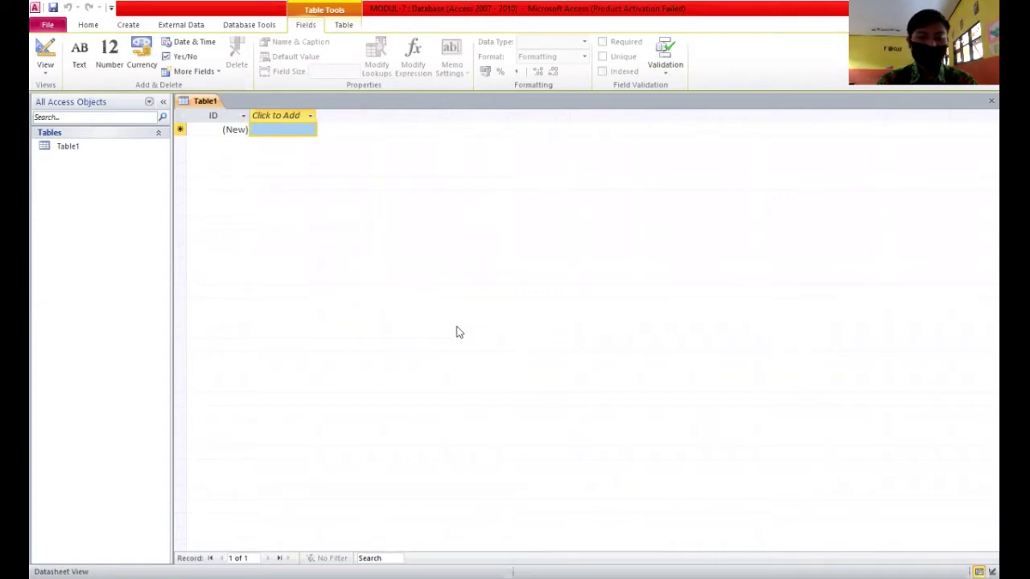
right_click(119, 149)
click(166, 171)
text(DATA PELANGGAN)
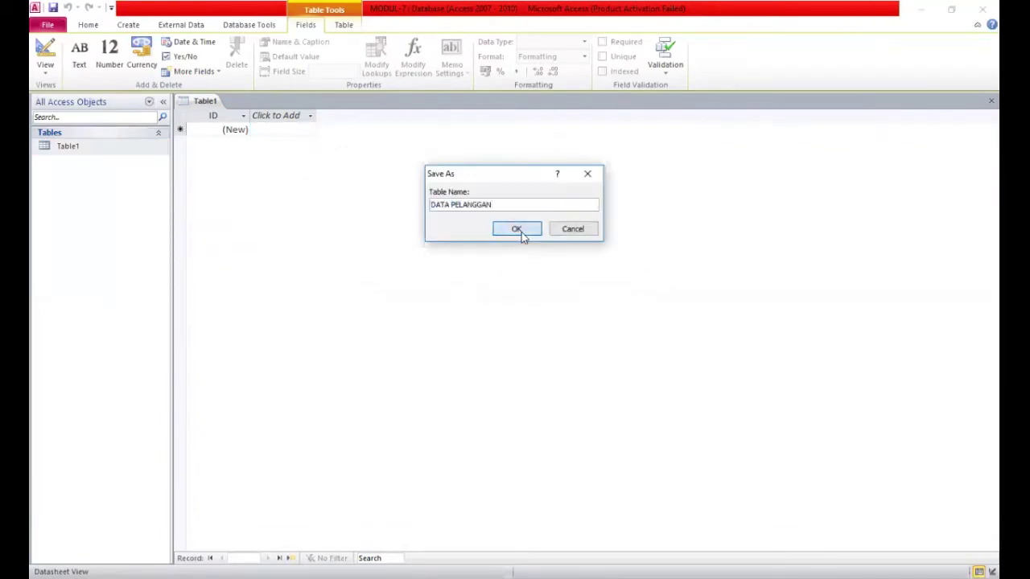
click(516, 229)
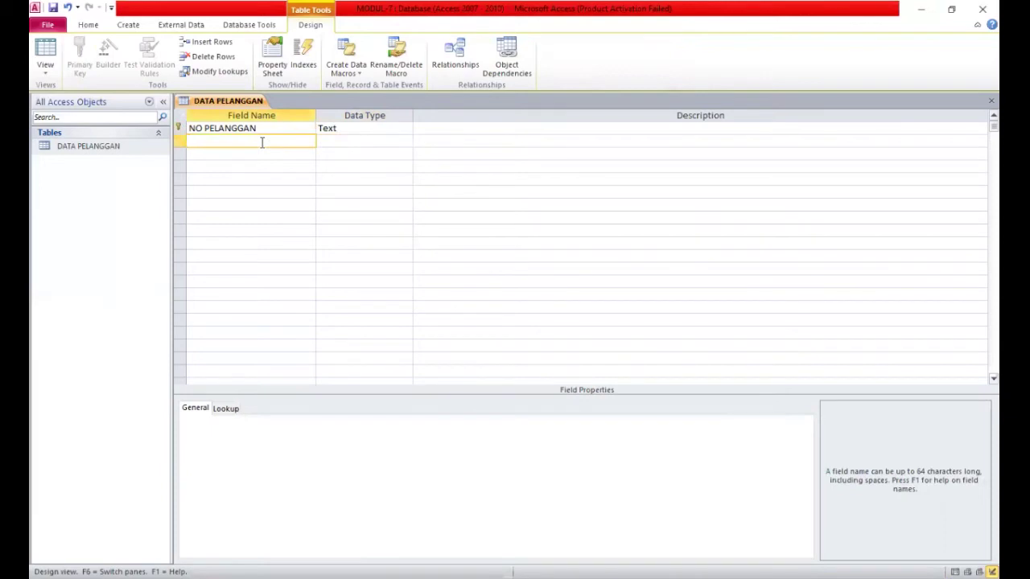
Define text fields NO PELANGGAN, NAMA PELANGGAN and GOLONGAN, number fields METERAN LALU and METERAN KINI, and a Date/Time field BAYAR
text(NAMA PELANGGAN)
click(385, 144)
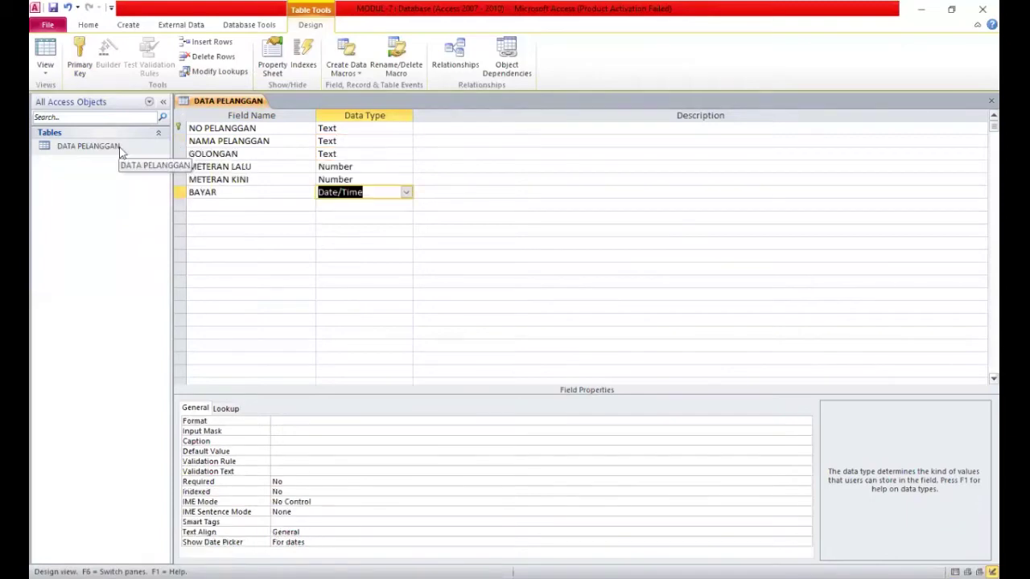
Save the table design, show the table as a datasheet and fit the NAMA PELANGGAN, METERAN LALU and METERAN KINI columns to their headings
double_click(120, 147)
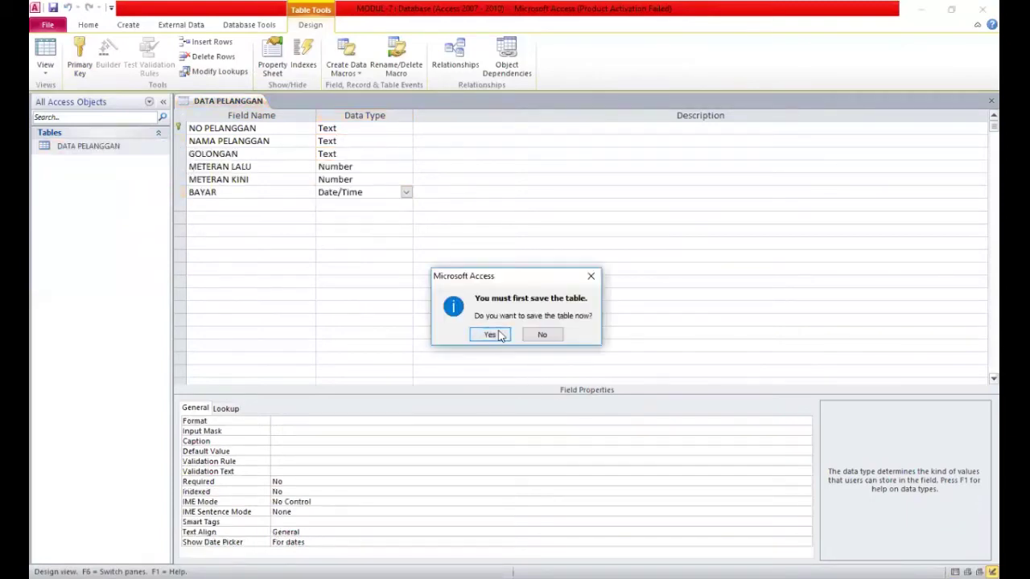
click(498, 336)
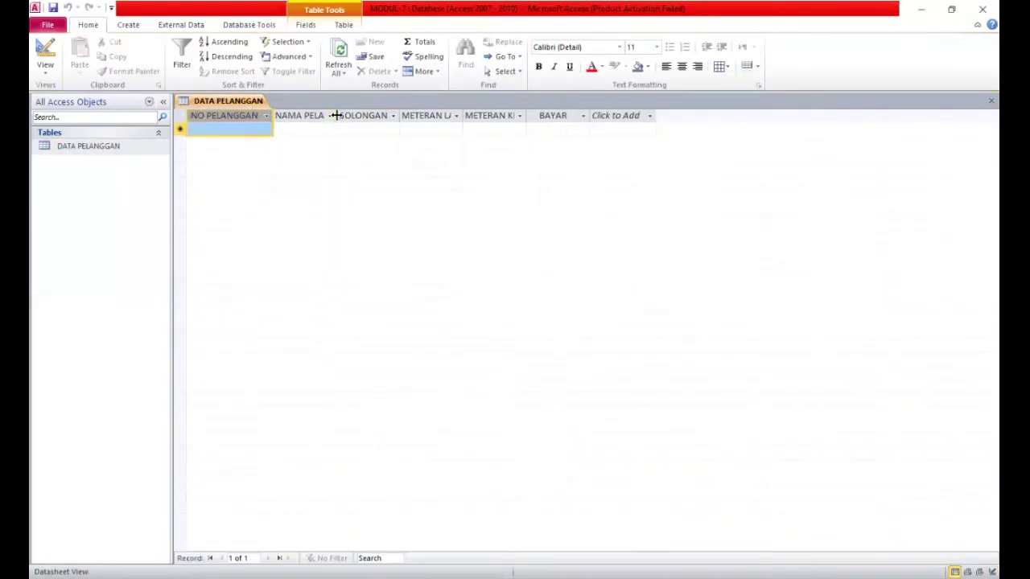
double_click(336, 115)
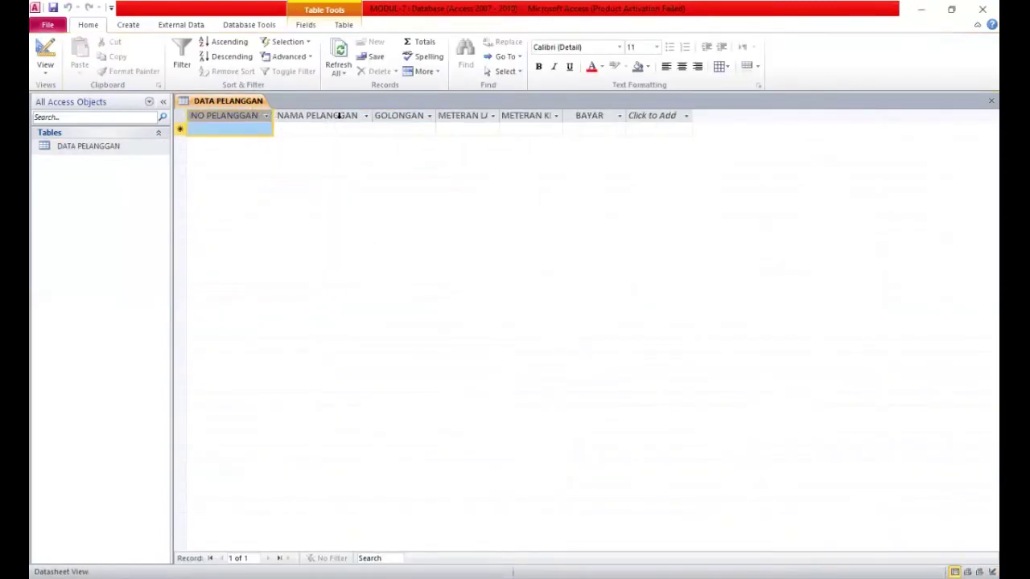
double_click(498, 115)
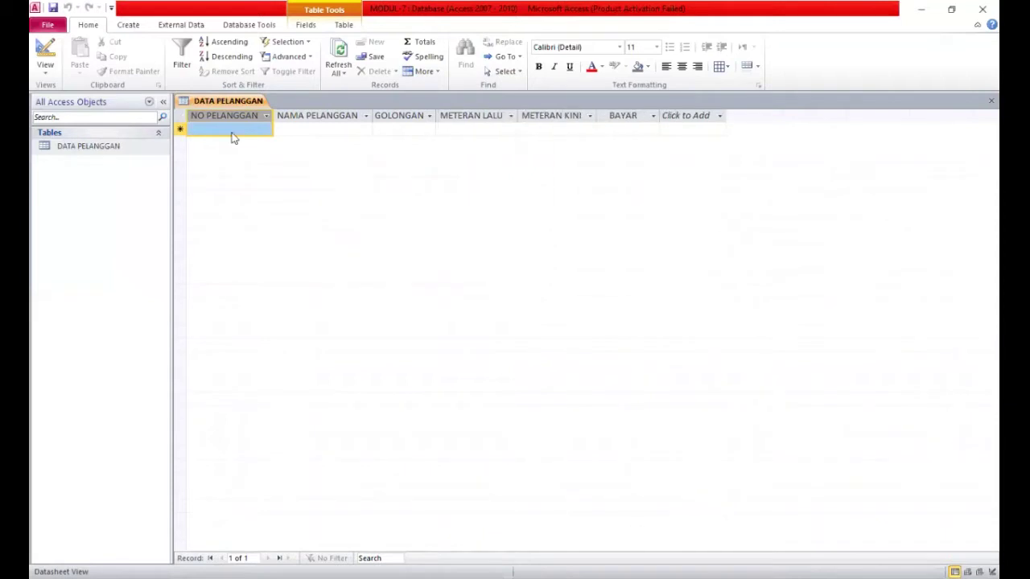
Enter the customer number and customer name in the first record of DATA PELANGGAN
text(YK-1001)
key(Tab)
text(AN)
key(Caps_Lock)
text(DI)
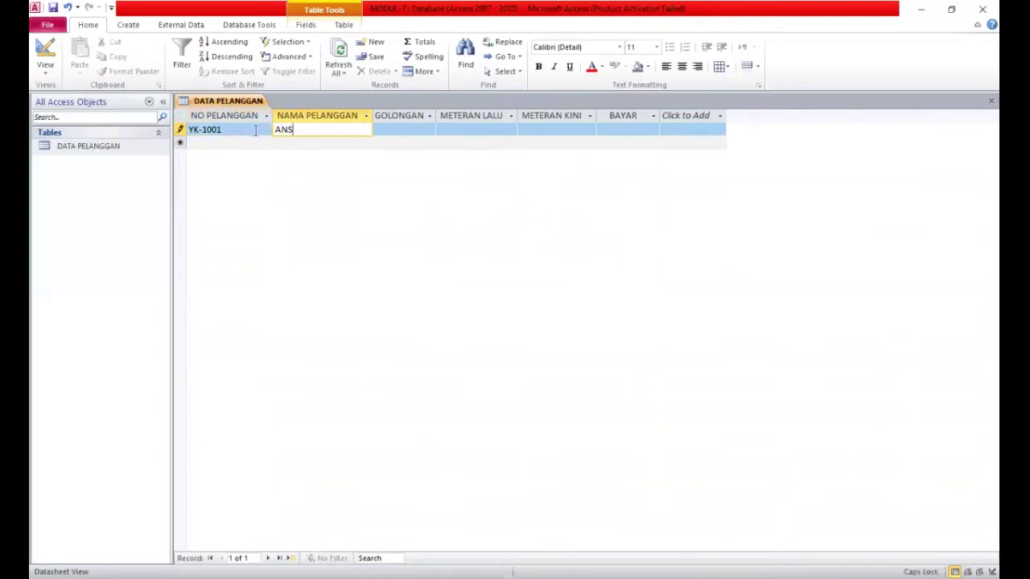
key(Tab)
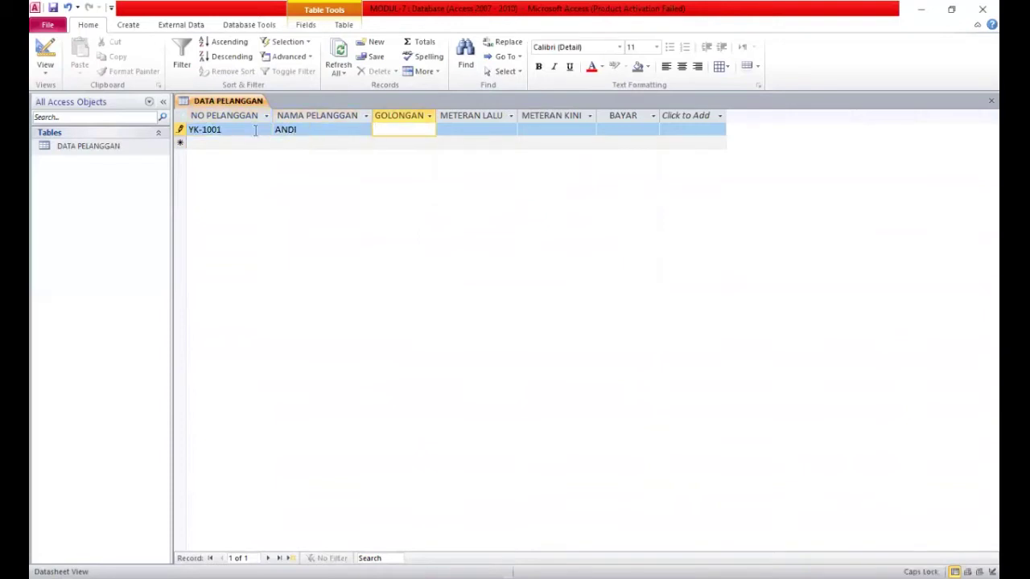
Complete the first record with GOLONGAN B, METERAN LALU 500, METERAN KINI 750 and BAYAR 22/09/2020
text(B)
key(Tab)
text(500)
key(Tab)
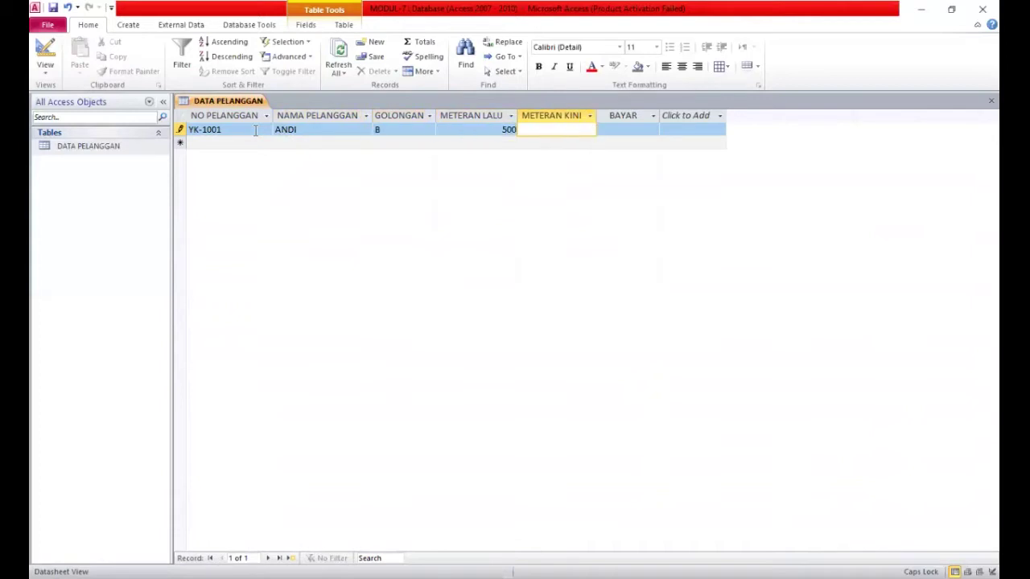
text(750)
key(Tab)
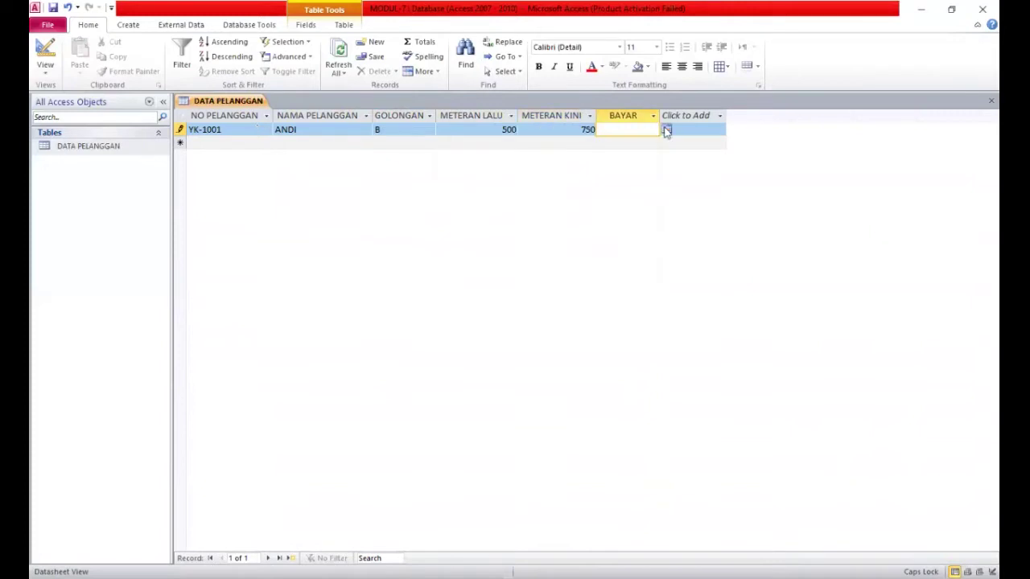
click(665, 129)
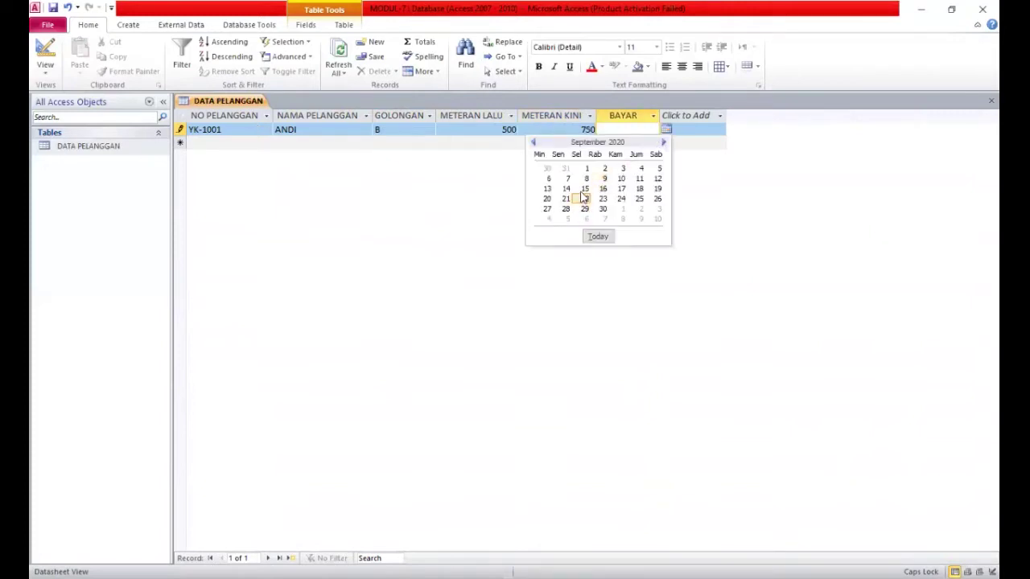
click(584, 199)
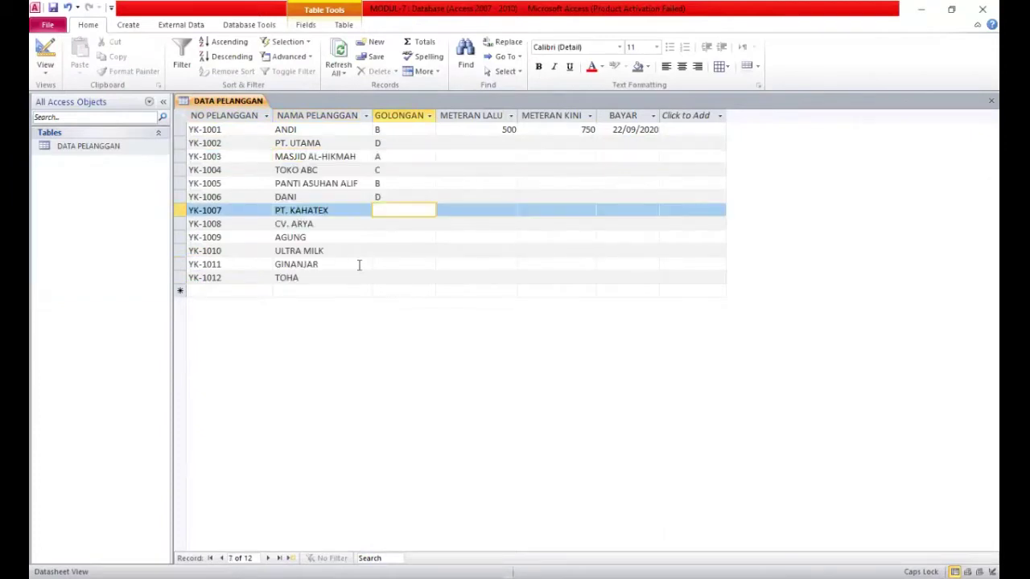
Fill in GOLONGAN, METERAN LALU and METERAN KINI for the remaining customers, including METERAN KINI 100 for MASJID AL-HIKMAH
text(C)
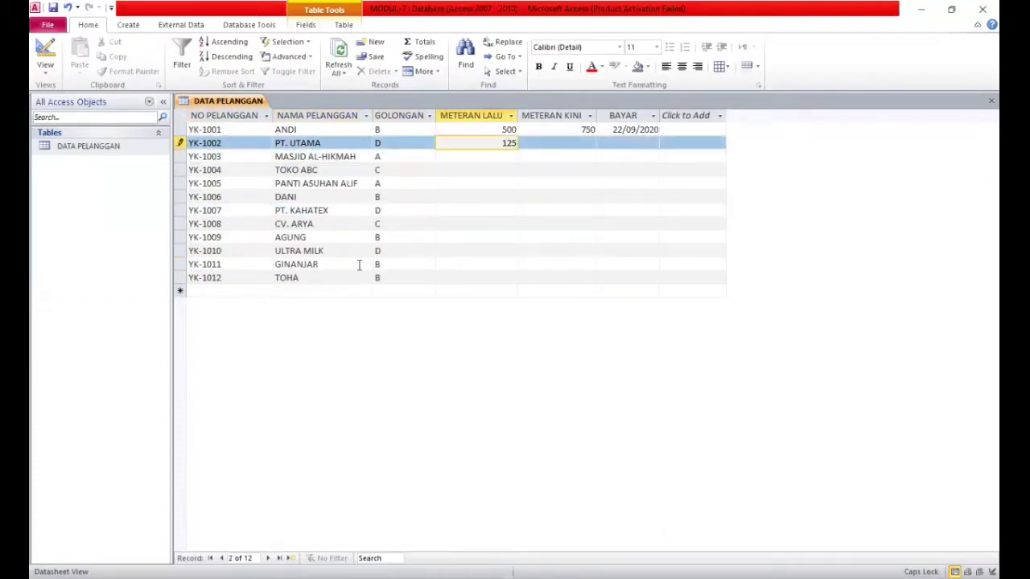
key(Down)
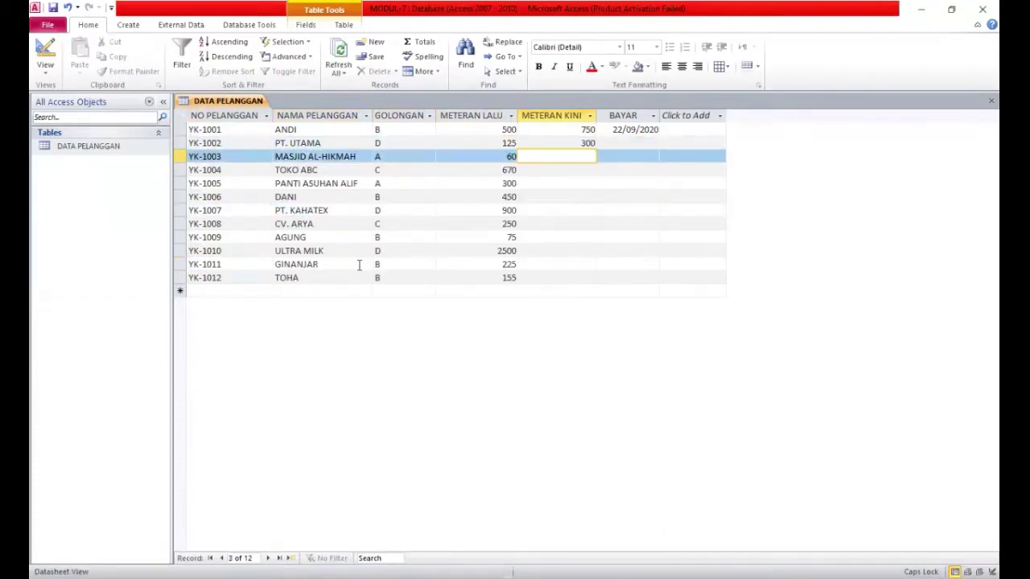
text(100)
key(Down)
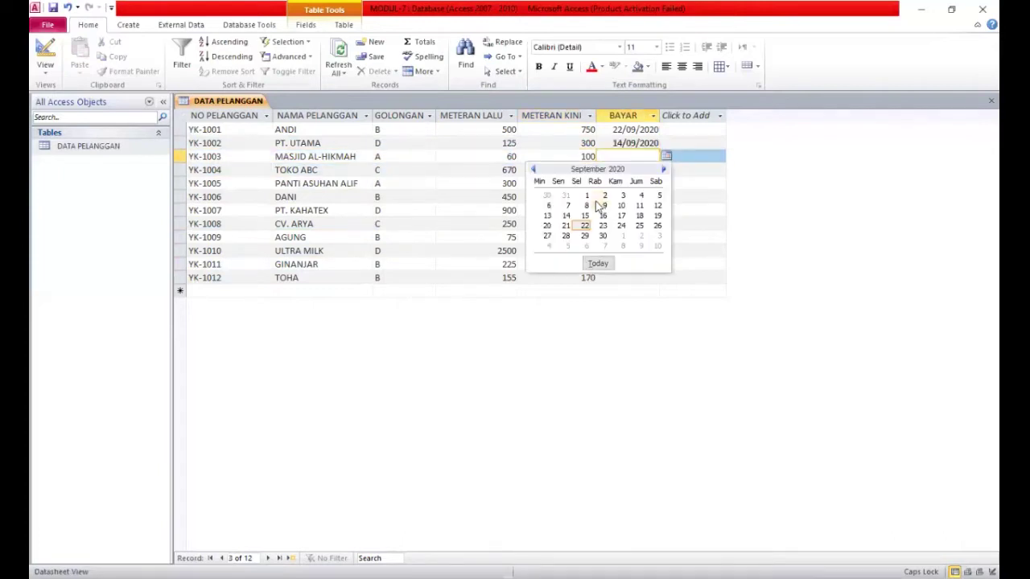
Enter the remaining September 2020 BAYAR dates, including 09/09/2020 for MASJID AL-HIKMAH and 03/09/2020 for TOKO ABC
click(598, 207)
click(630, 174)
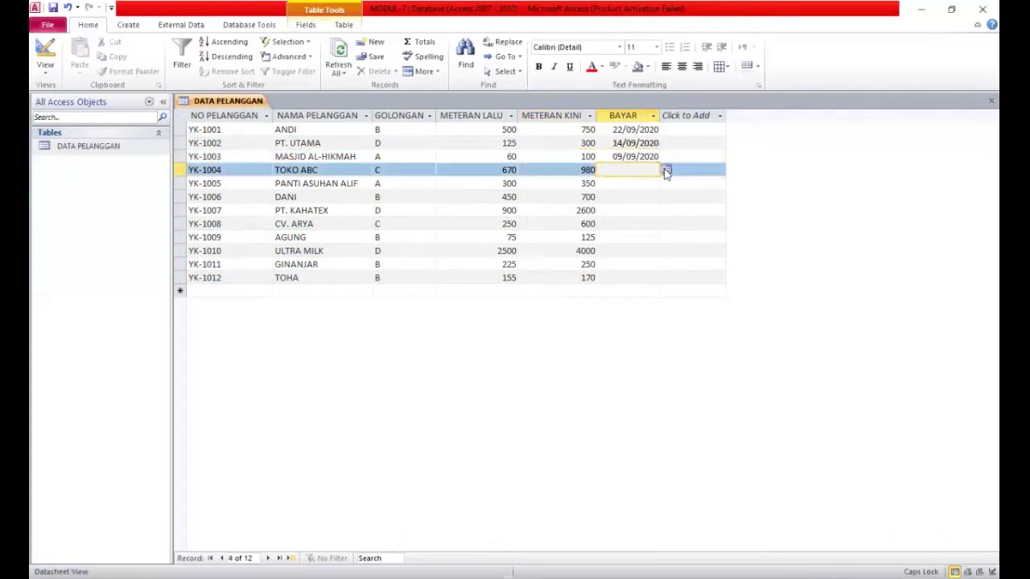
click(666, 171)
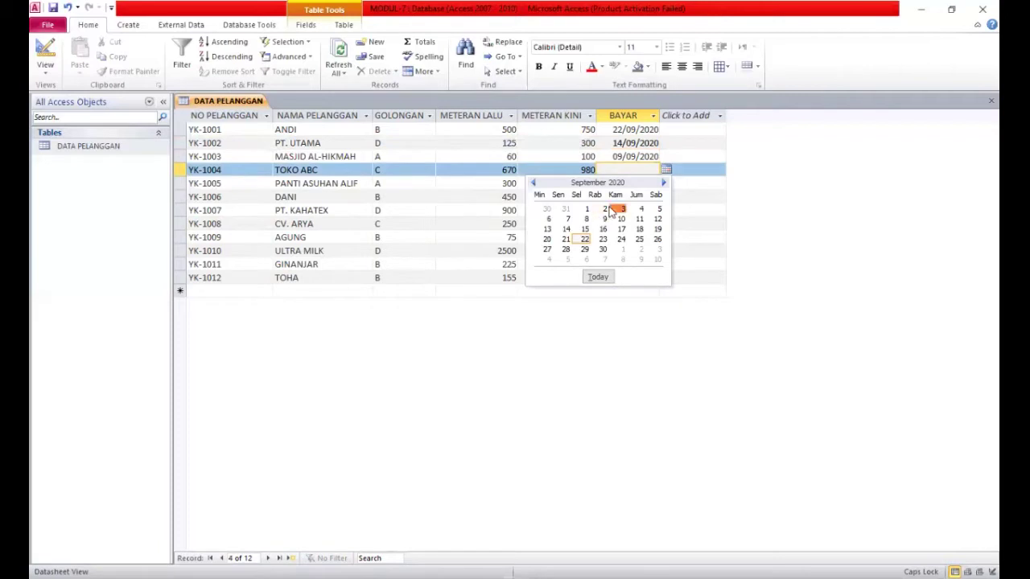
click(618, 208)
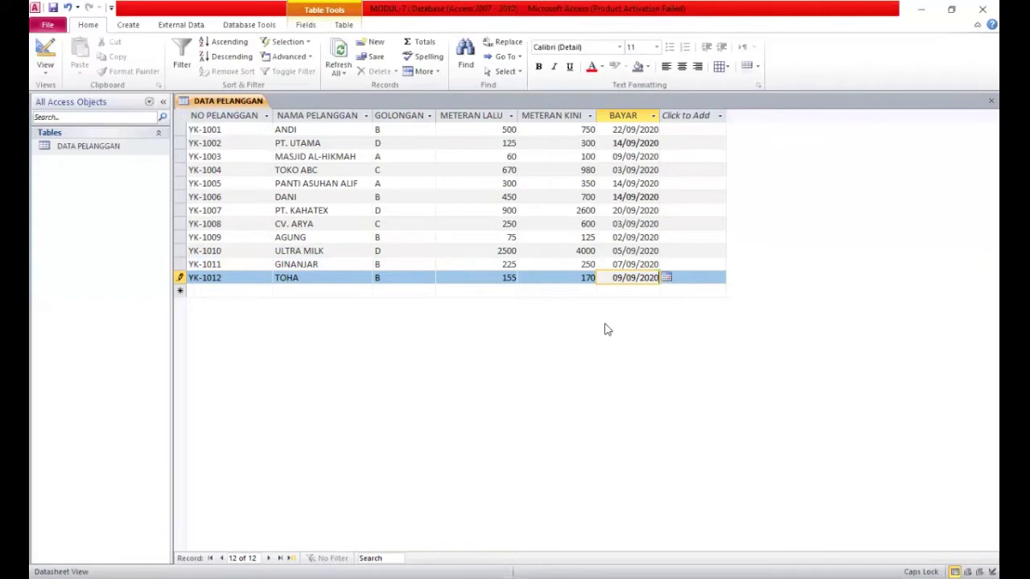
Create a query in Design view with the DATA PELANGGAN table as its source, removing the duplicate copy of the table
click(119, 26)
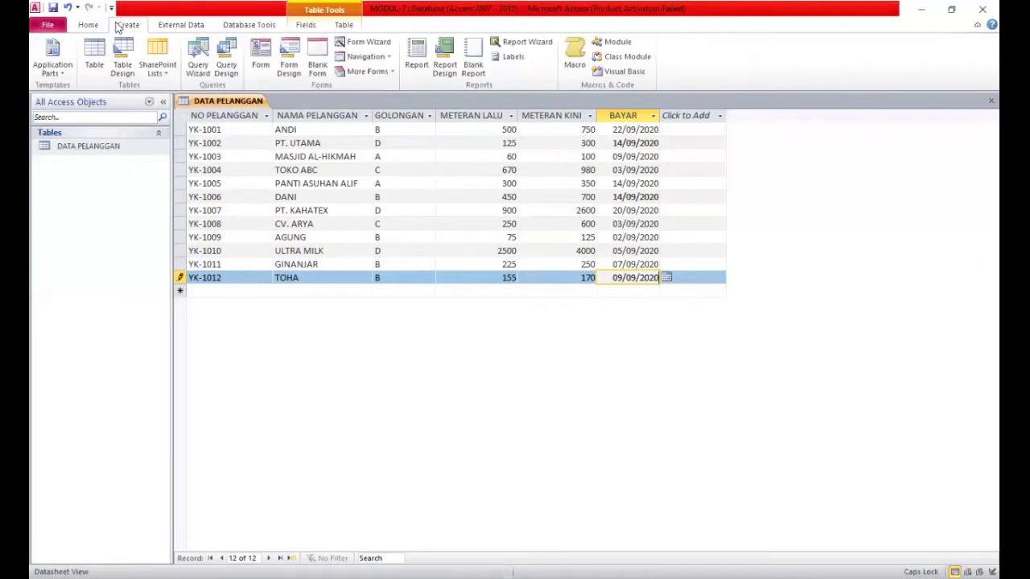
click(226, 64)
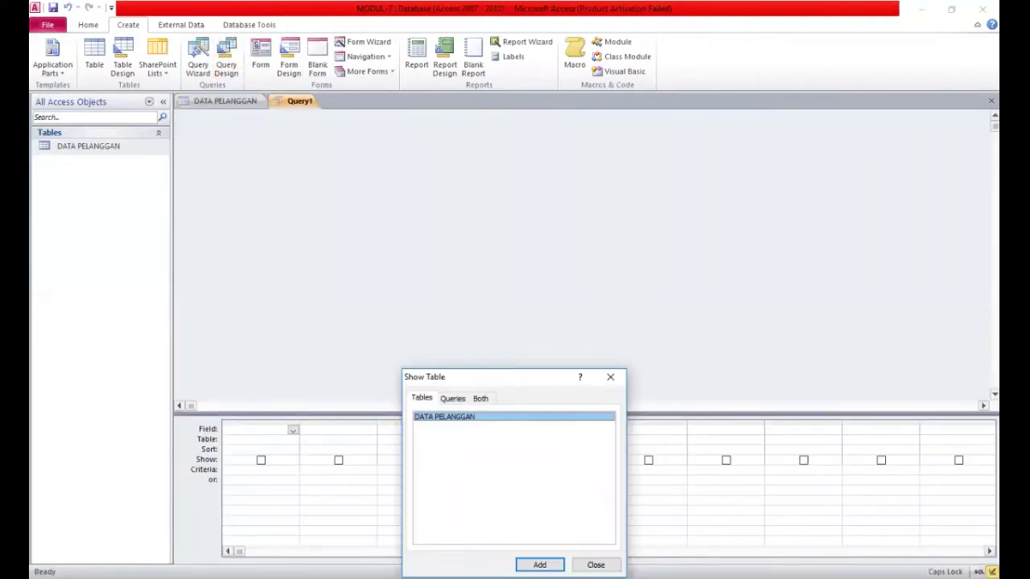
click(539, 565)
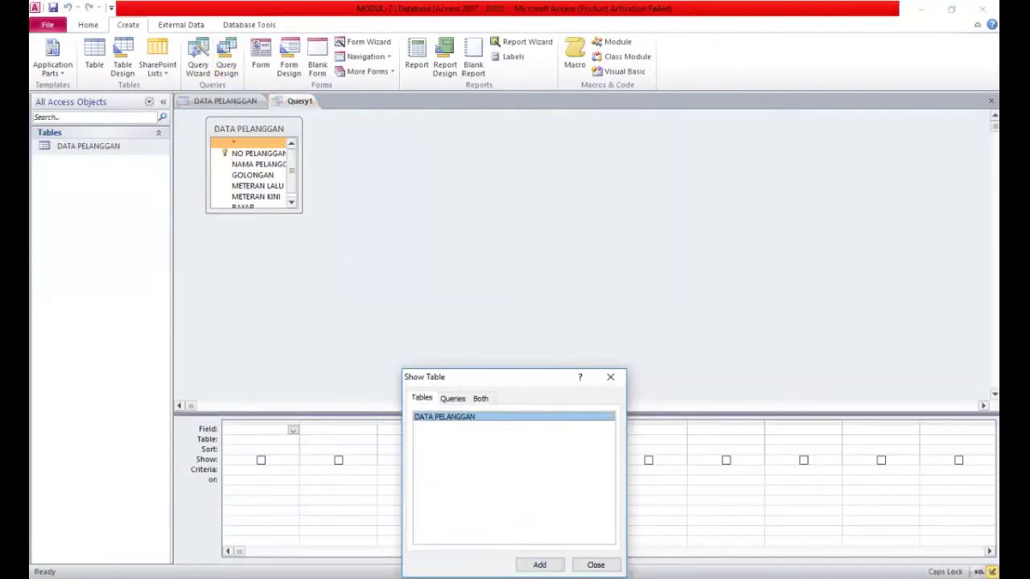
key(Return)
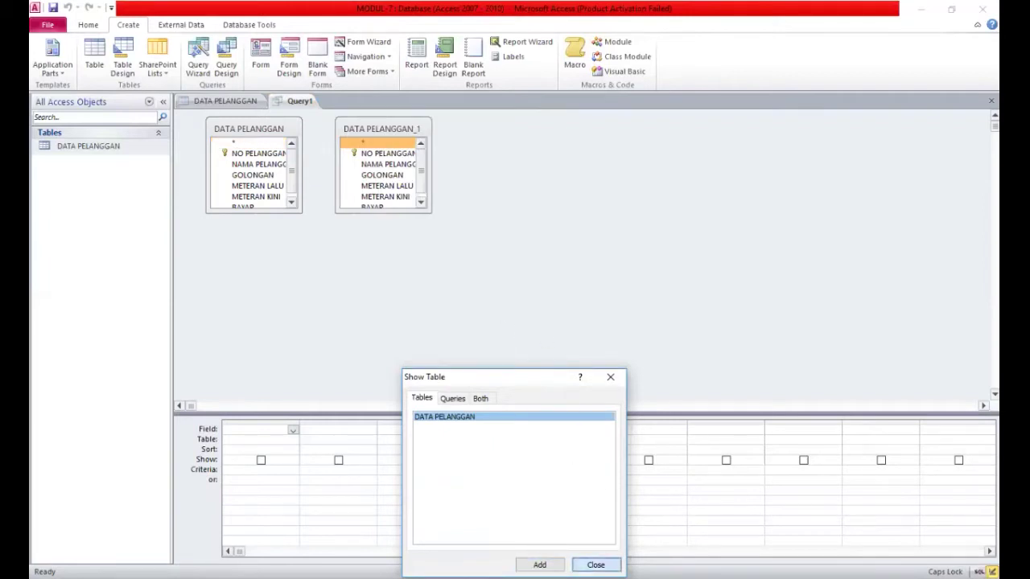
click(602, 565)
right_click(404, 130)
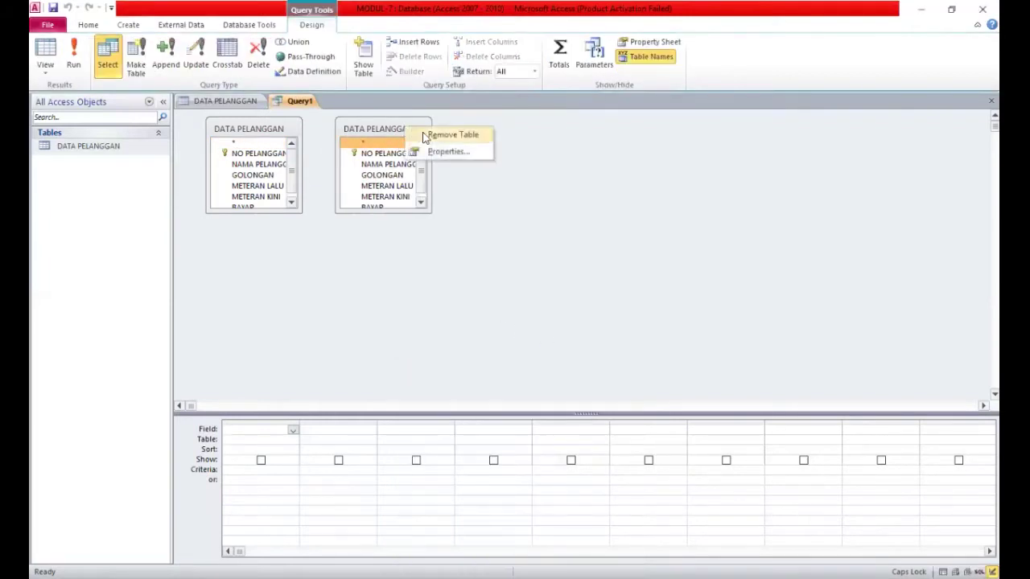
click(450, 135)
Save the new query as Query Pelanggan
right_click(293, 101)
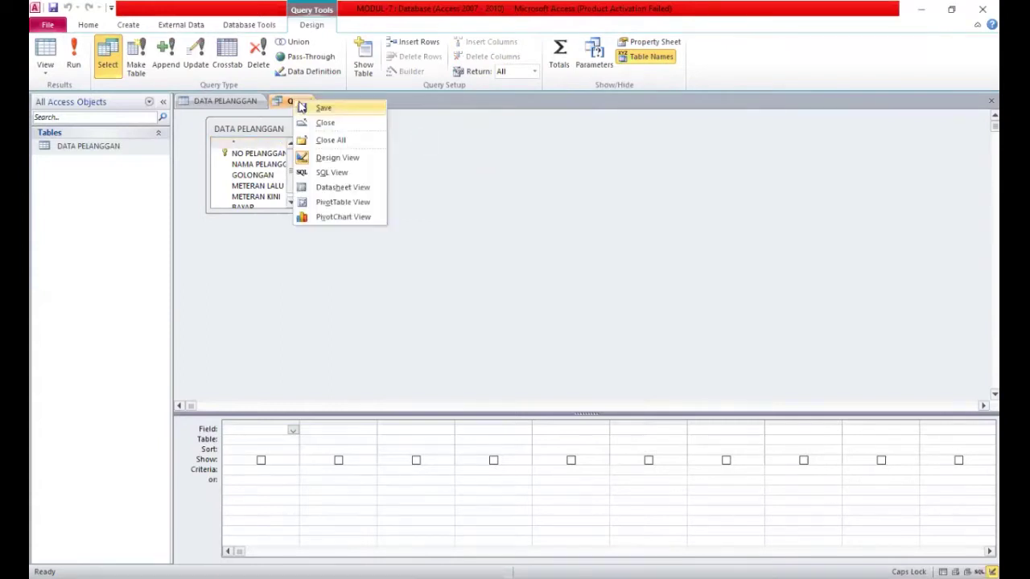
click(302, 108)
text(Query Pelanggan)
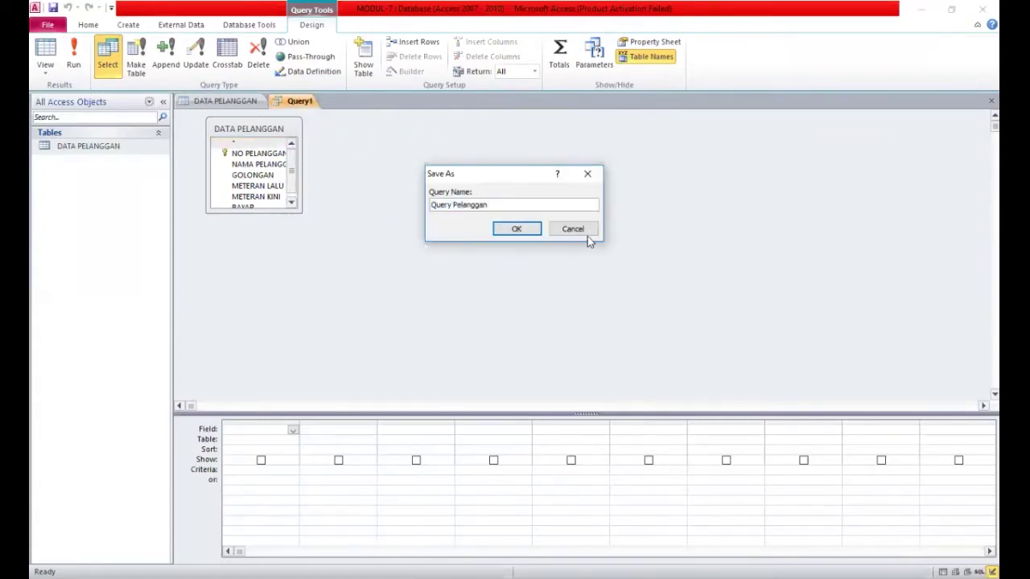
click(517, 231)
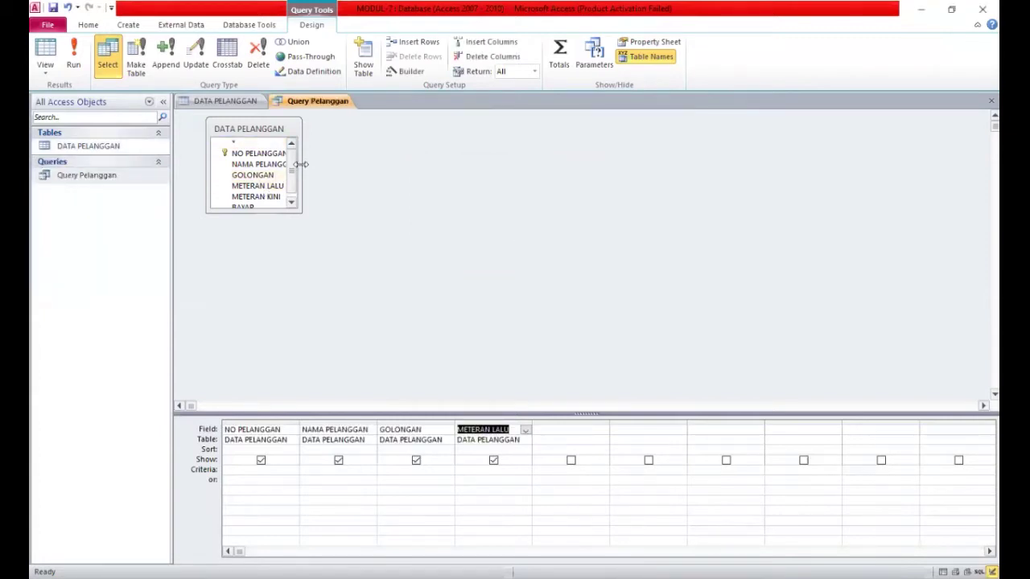
Add NO PELANGGAN, NAMA PELANGGAN, GOLONGAN, METERAN LALU, METERAN KINI and BAYAR to the query's design grid
drag(301, 166, 298, 206)
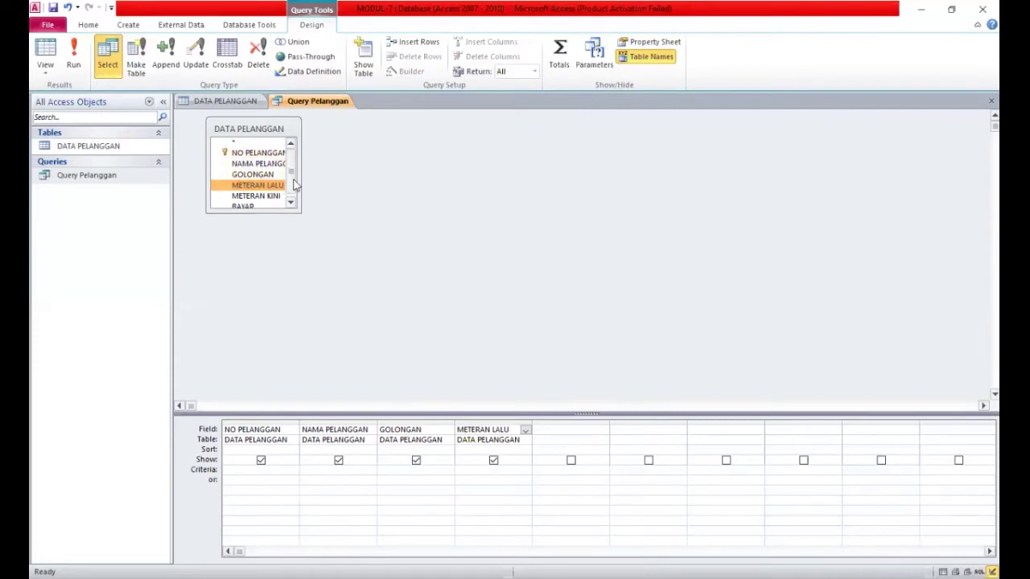
click(290, 202)
double_click(256, 192)
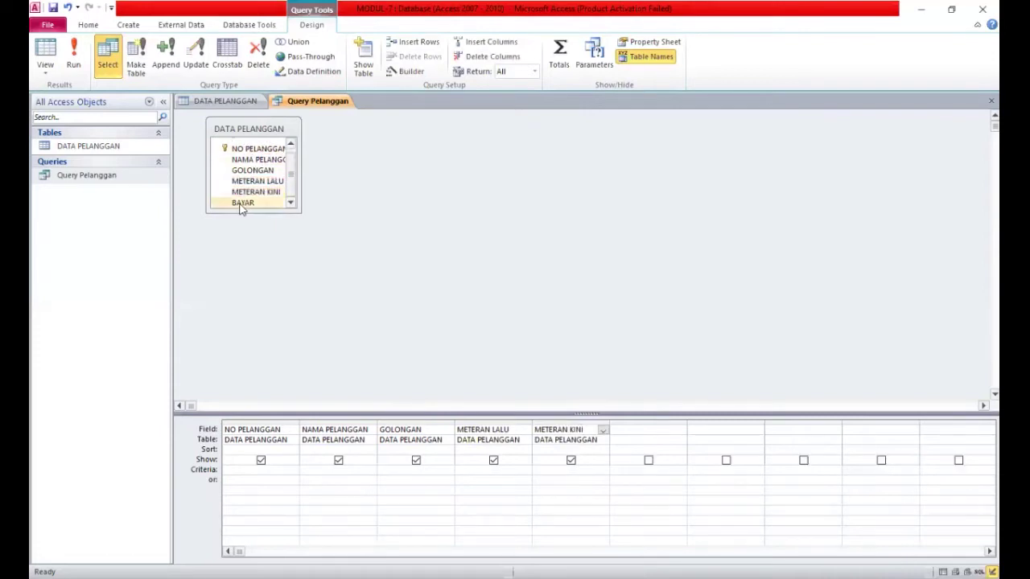
double_click(243, 203)
Open Query Pelanggan in Datasheet view to check its records
double_click(104, 176)
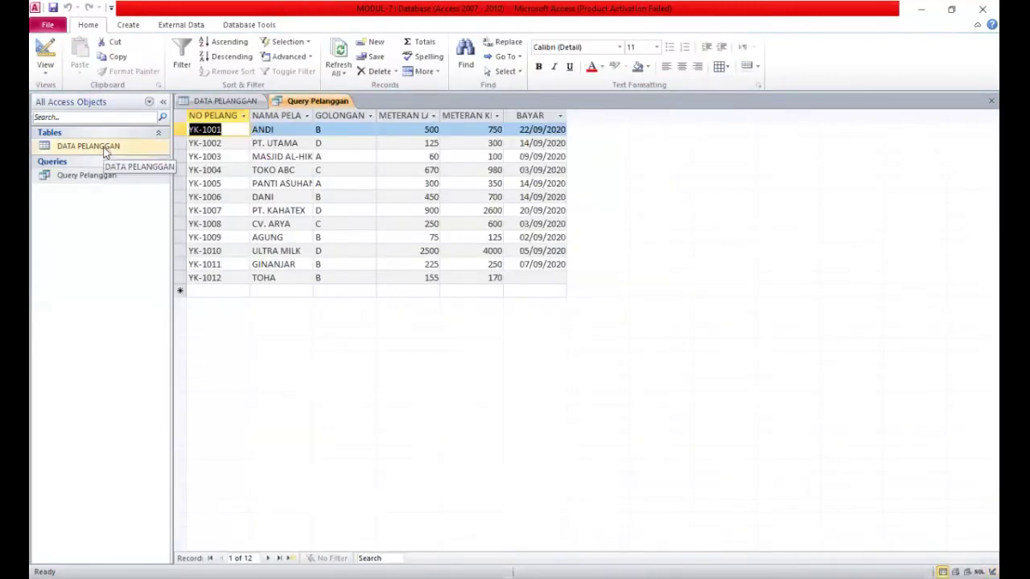
click(96, 148)
double_click(95, 148)
double_click(86, 176)
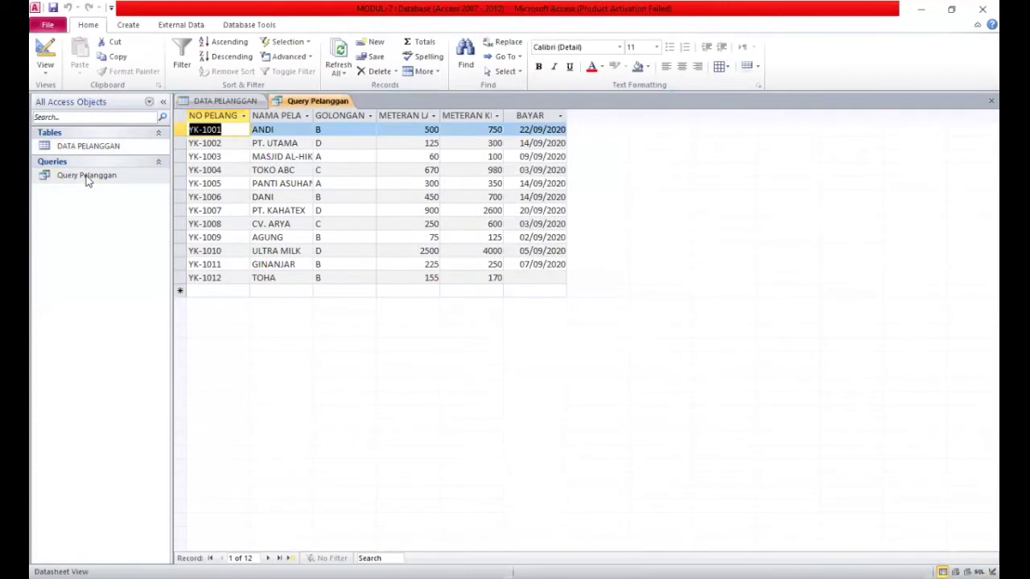
Fit the query's column widths to their contents and enter 08/09/2020 as BAYAR for the last record
double_click(249, 115)
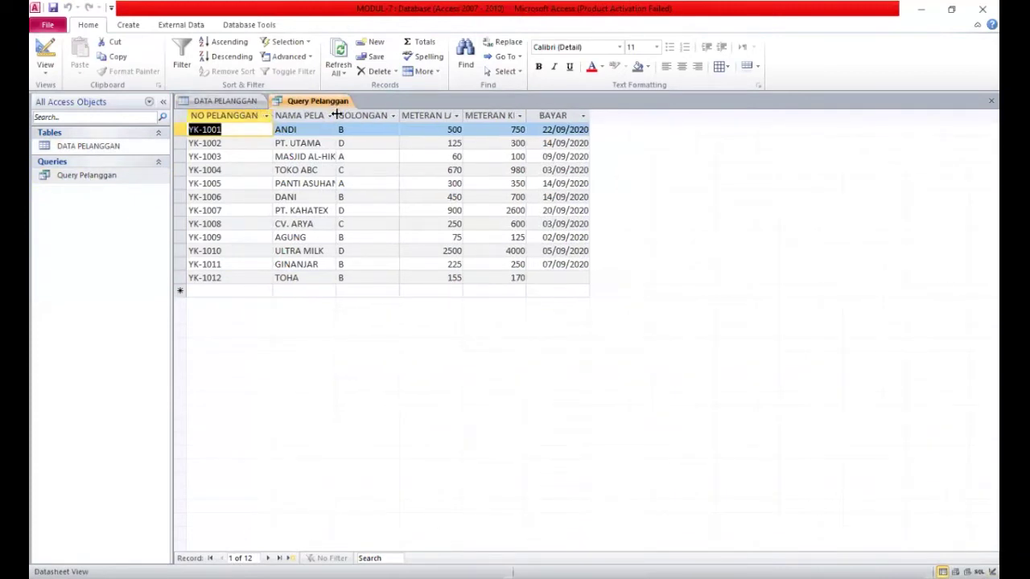
double_click(336, 115)
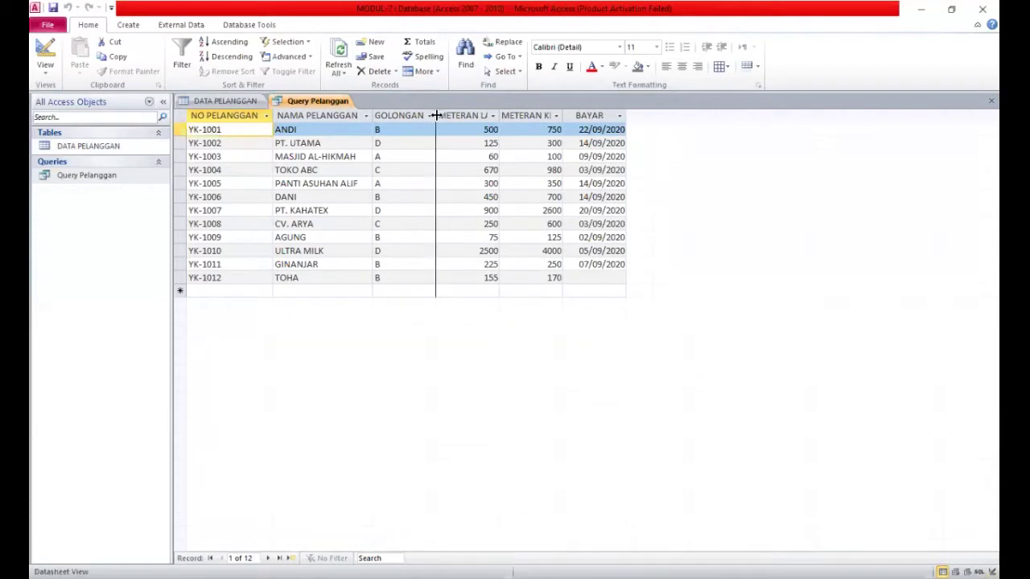
double_click(435, 115)
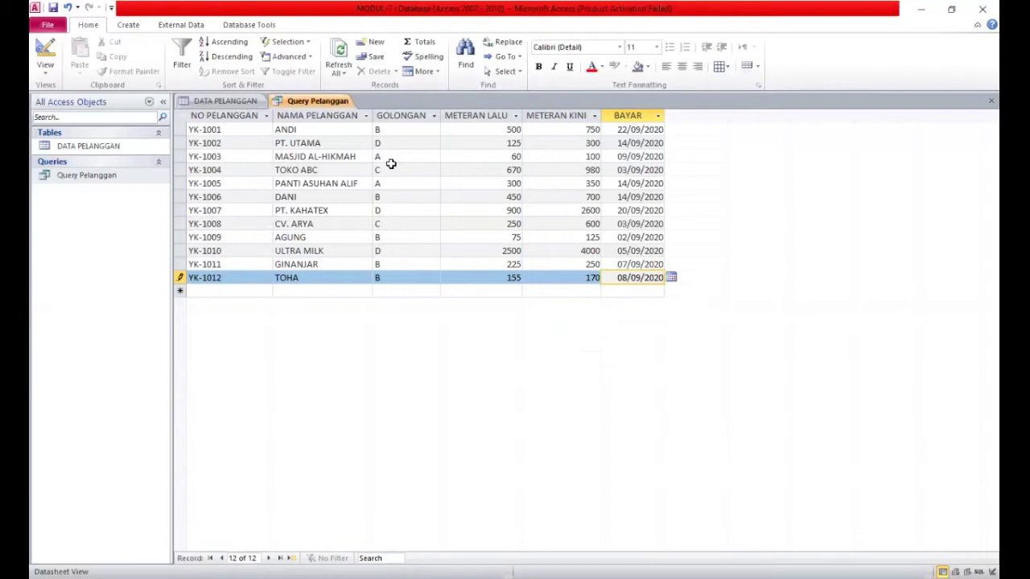
Create a blank form in Design view and set its record source to Query Pelanggan
click(128, 25)
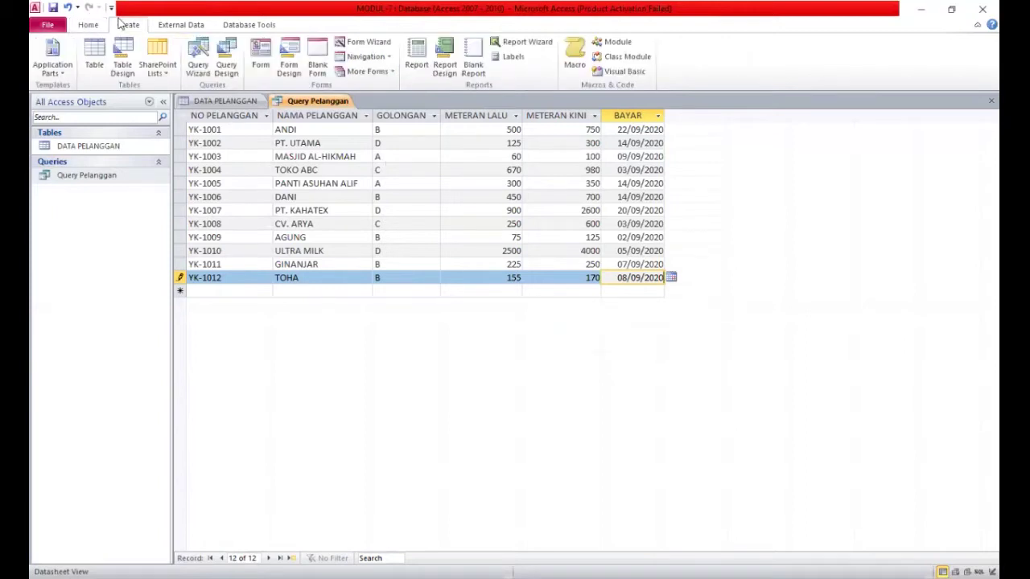
click(288, 69)
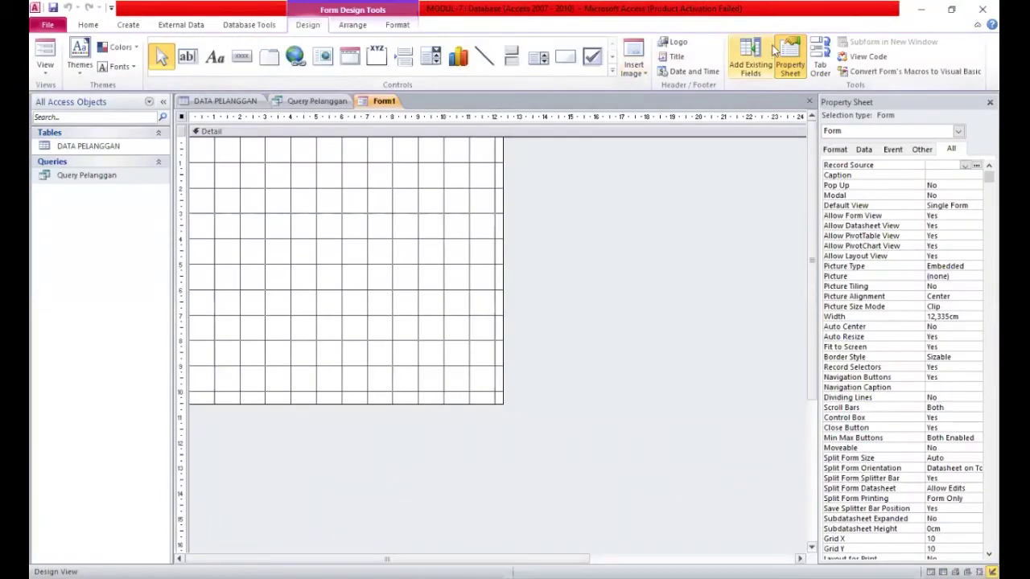
click(791, 63)
click(790, 62)
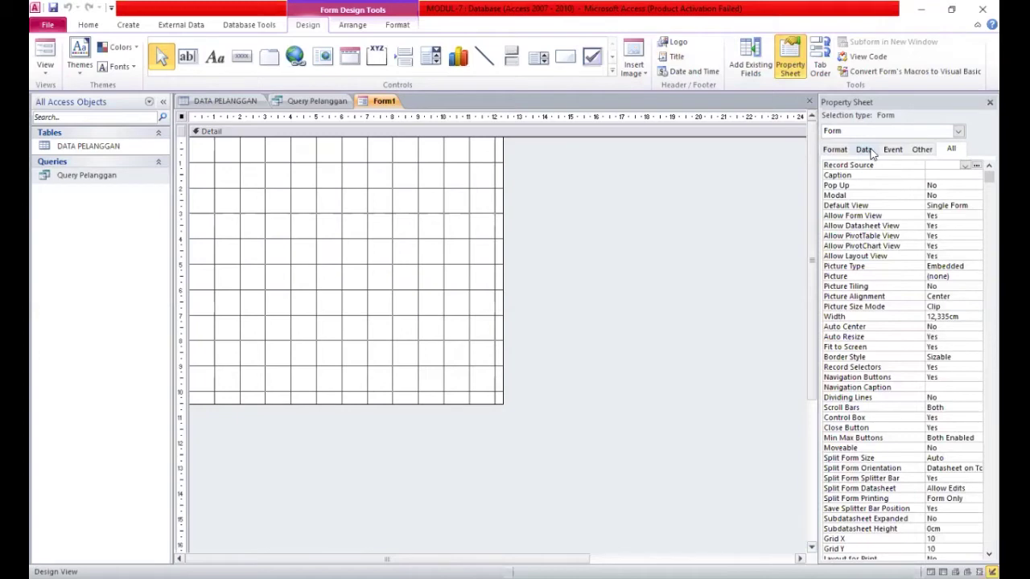
click(965, 166)
click(969, 184)
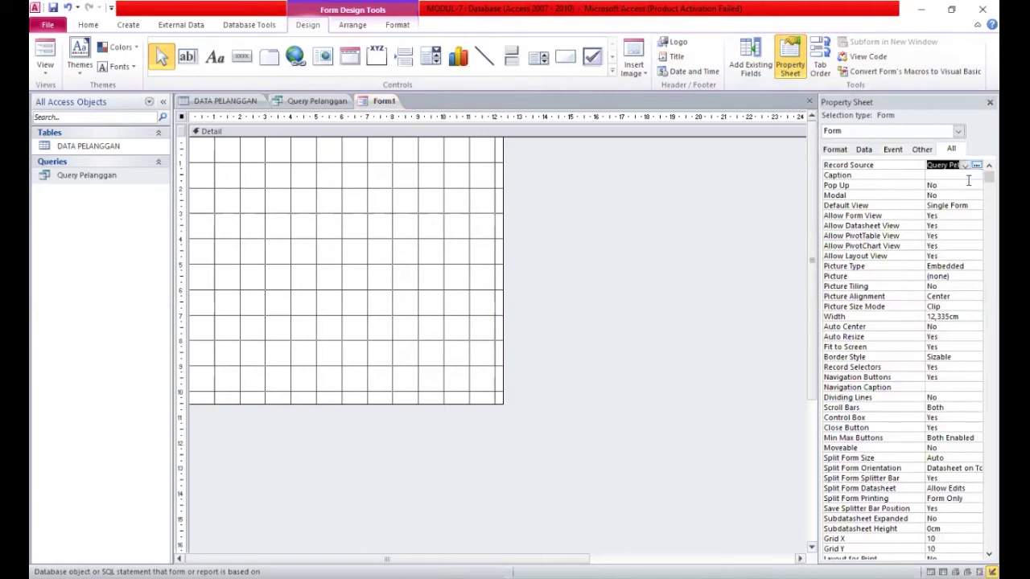
Add NO PELANGGAN, NAMA PELANGGAN, GOLONGAN, METERAN LALU and METERAN KINI to the form's record source query and save it
click(749, 61)
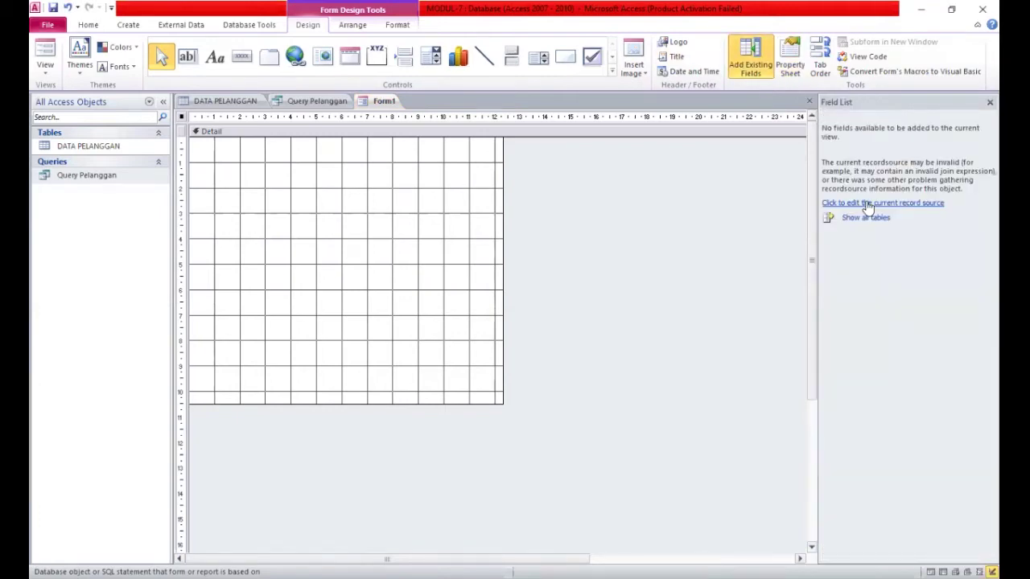
click(867, 205)
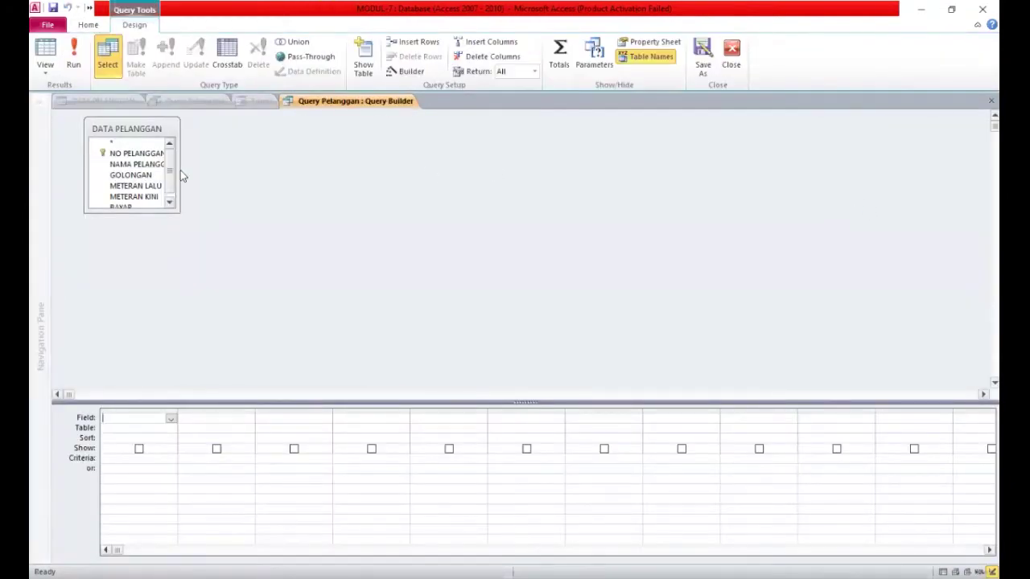
click(134, 156)
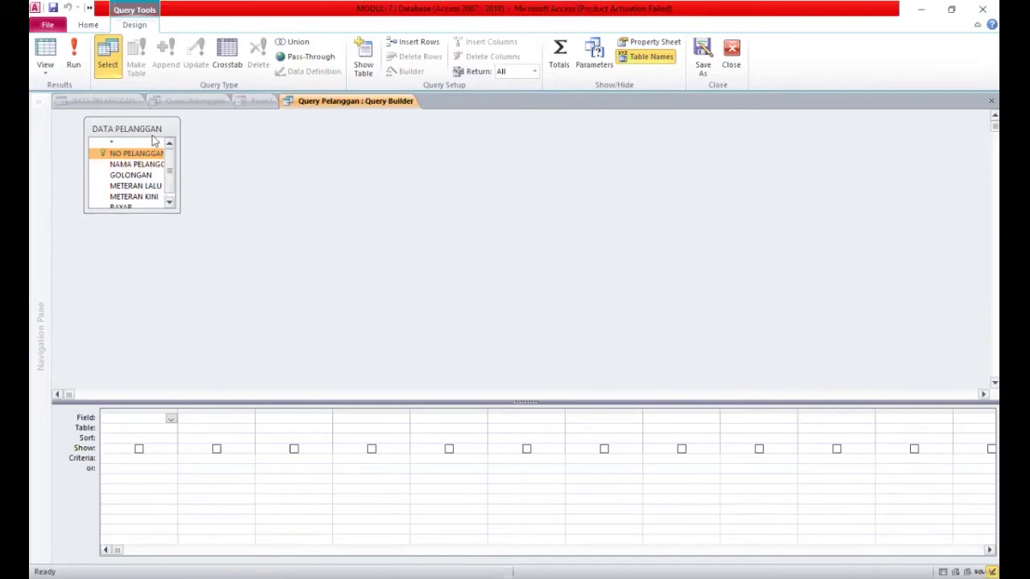
double_click(127, 157)
double_click(131, 164)
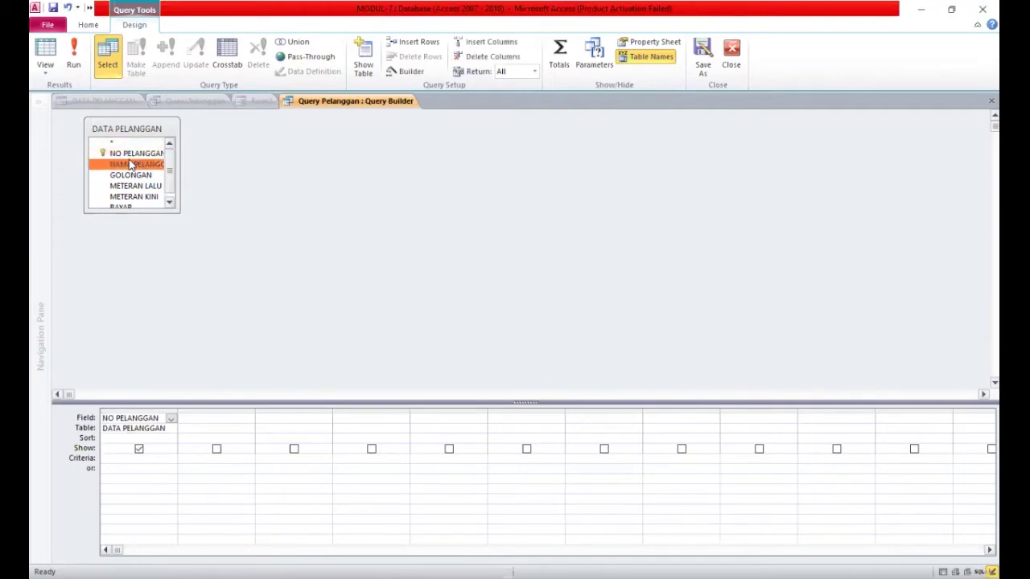
click(130, 175)
double_click(131, 176)
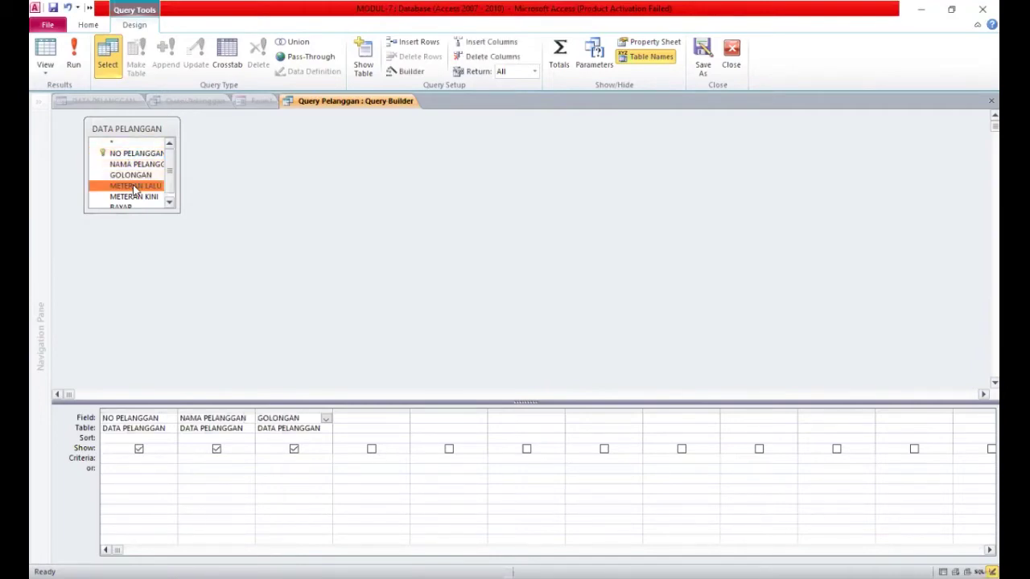
double_click(132, 186)
double_click(133, 198)
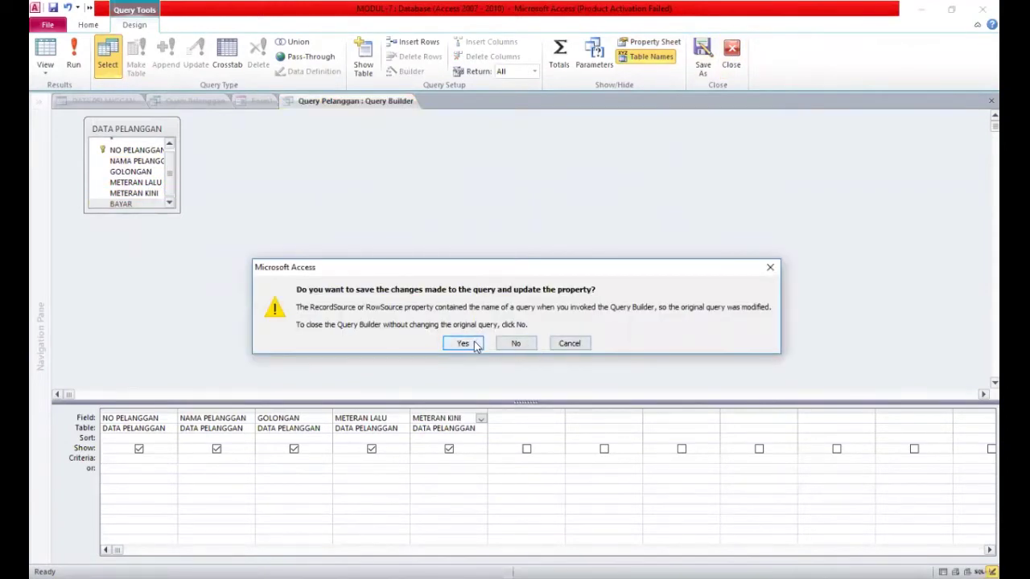
click(464, 343)
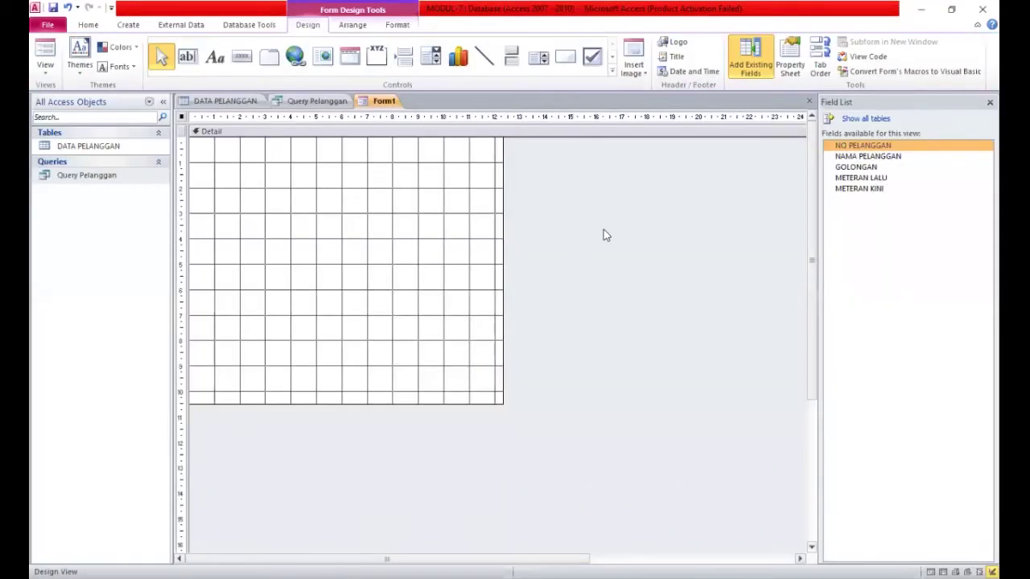
Place the NO PELANGGAN, NAMA PELANGGAN, GOLONGAN, METERAN LALU and METERAN KINI fields on the form
double_click(861, 146)
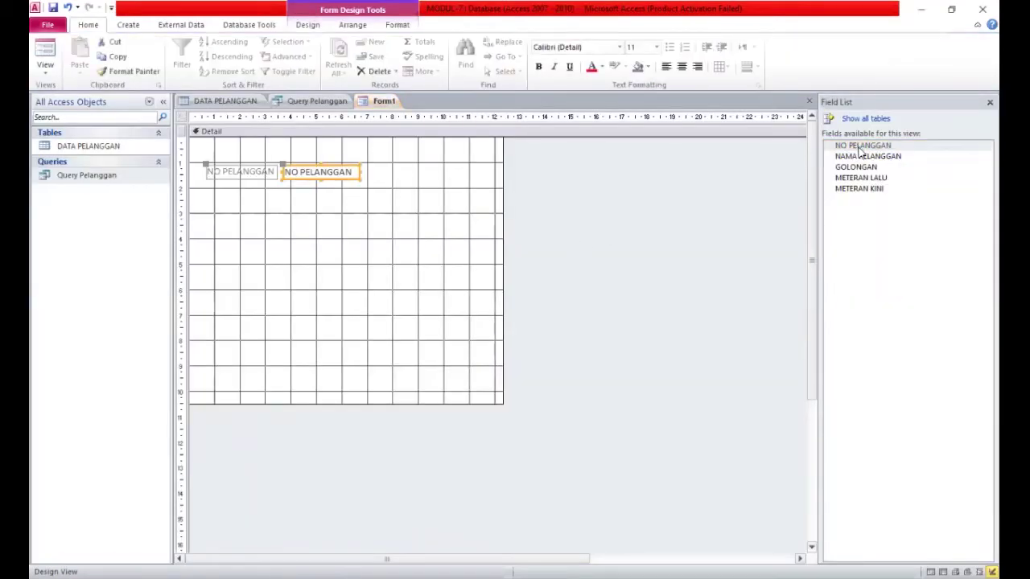
double_click(868, 158)
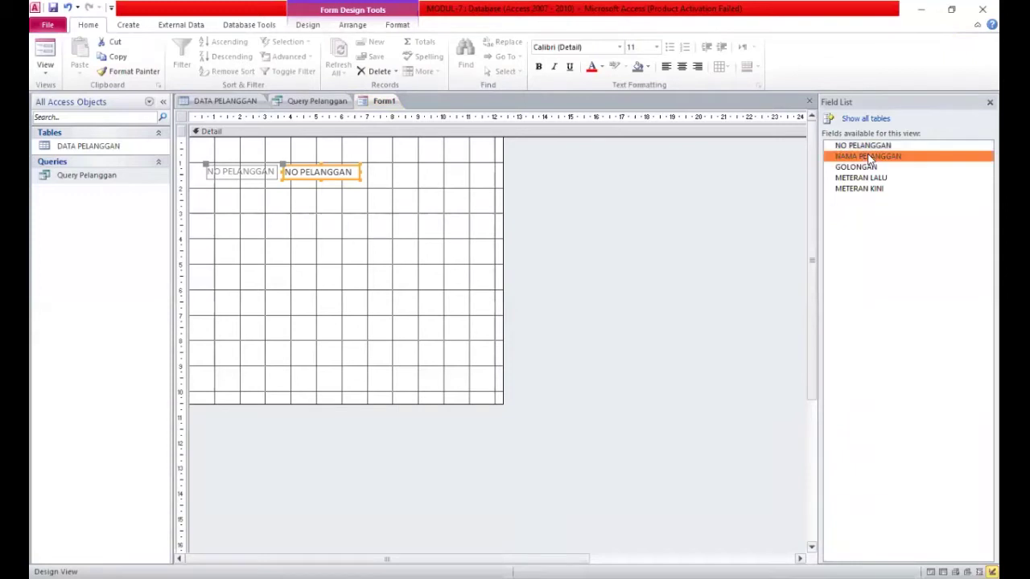
double_click(867, 170)
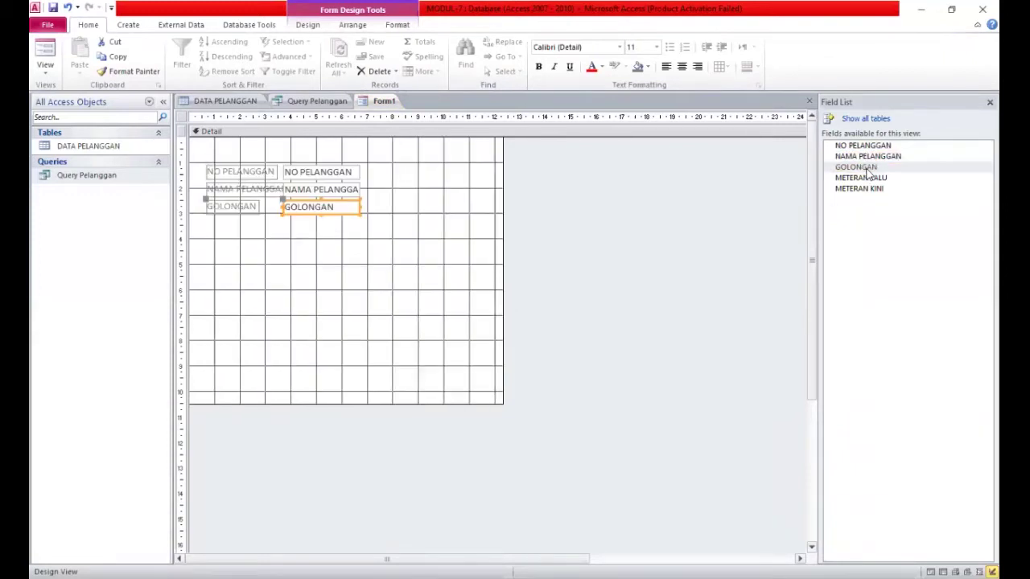
double_click(869, 178)
double_click(873, 190)
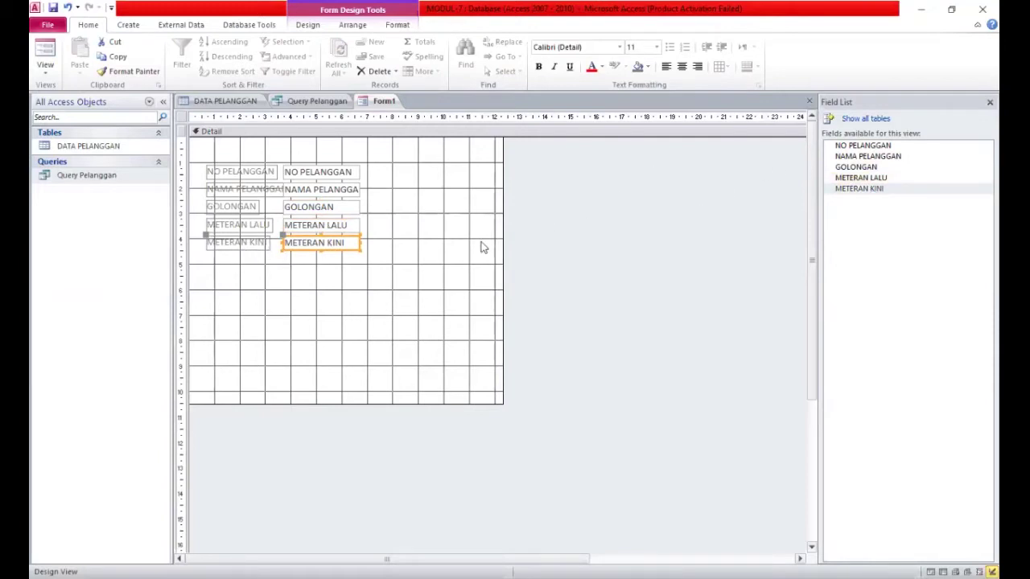
Save the form as FORM DATA PELANGGAN PLN
right_click(381, 101)
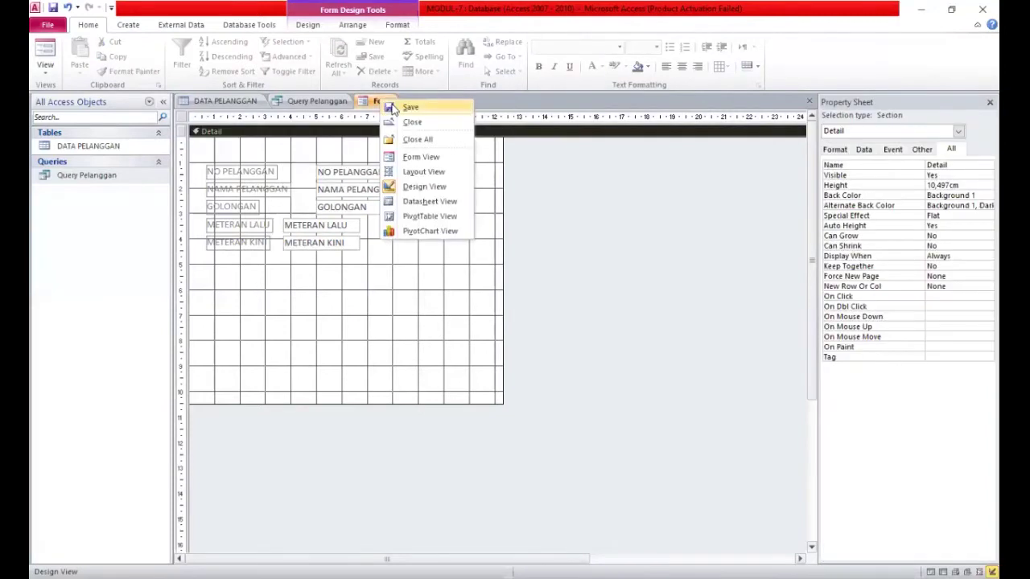
click(408, 105)
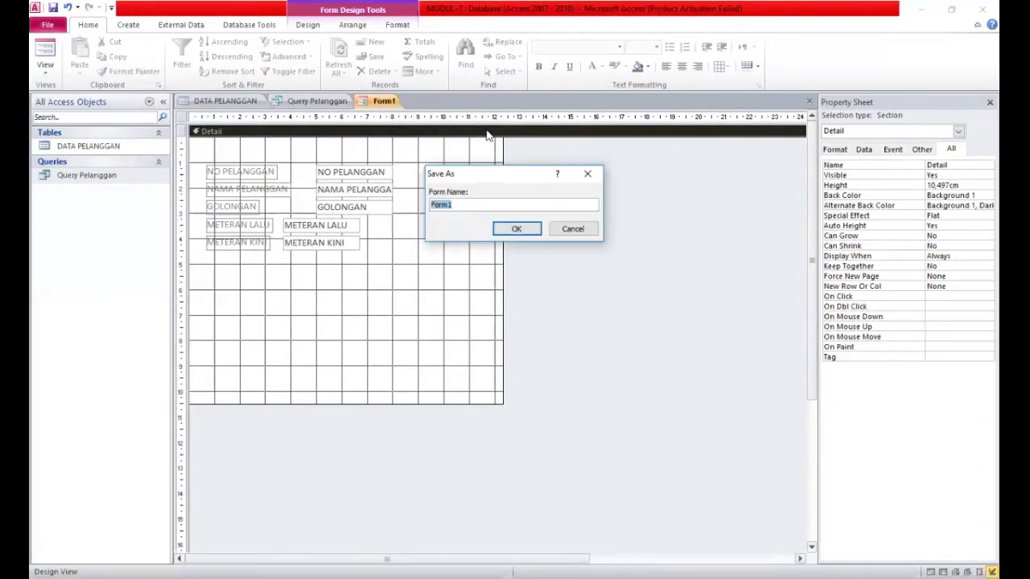
text(FORM DATA PELANGGAN PLN)
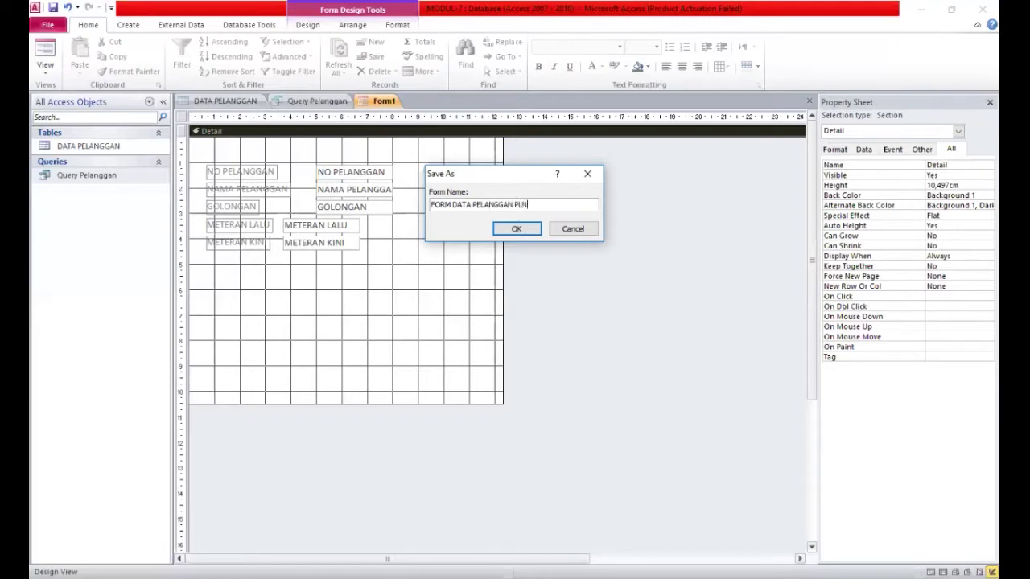
click(516, 232)
Add the title FORM DATA PELANGGAN PLN to the form header and align the BAYAR field below METERAN KINI
click(307, 24)
click(676, 56)
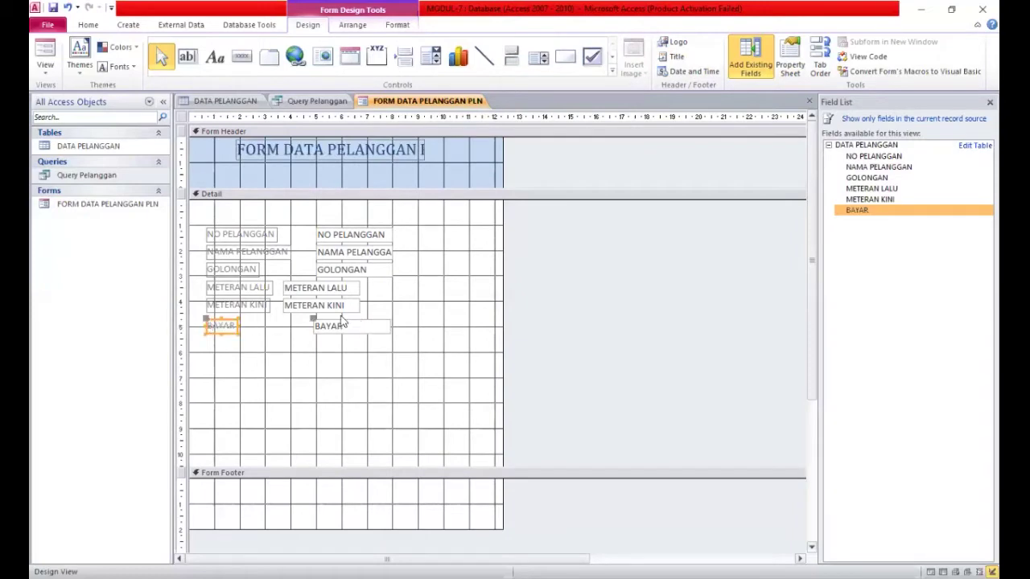
click(312, 321)
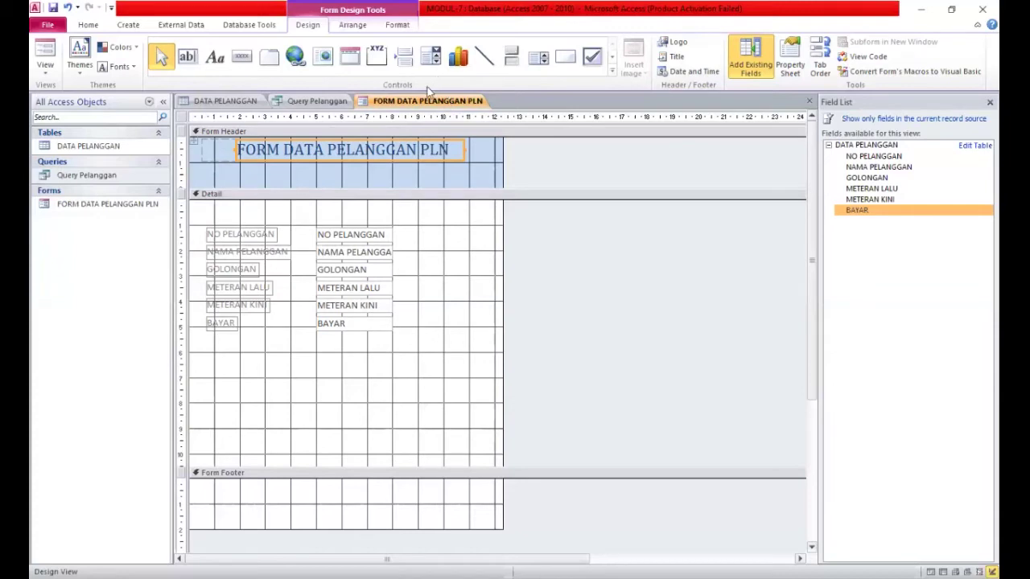
Check FORM DATA PELANGGAN PLN in Form view and return it to Design view
double_click(108, 204)
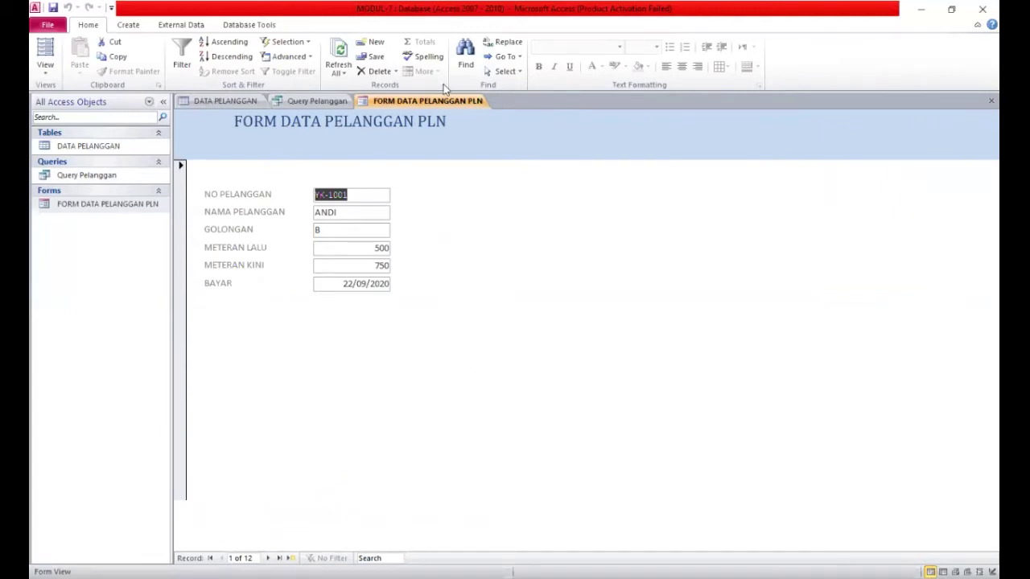
right_click(103, 204)
click(130, 240)
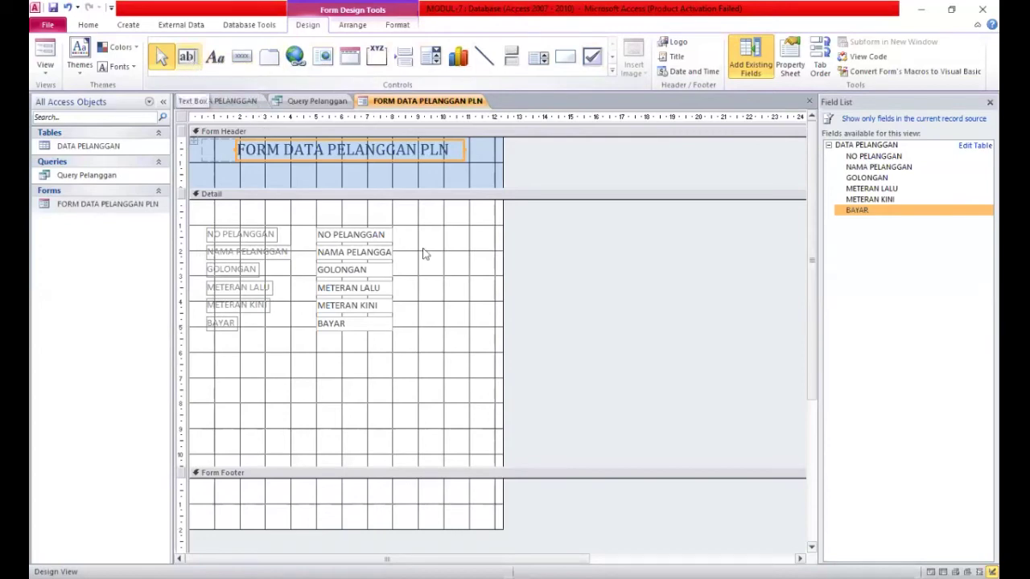
Add an unbound text box beside the NO PELANGGAN field, widen the form to about 22 cm, and separate the box from its label
click(187, 56)
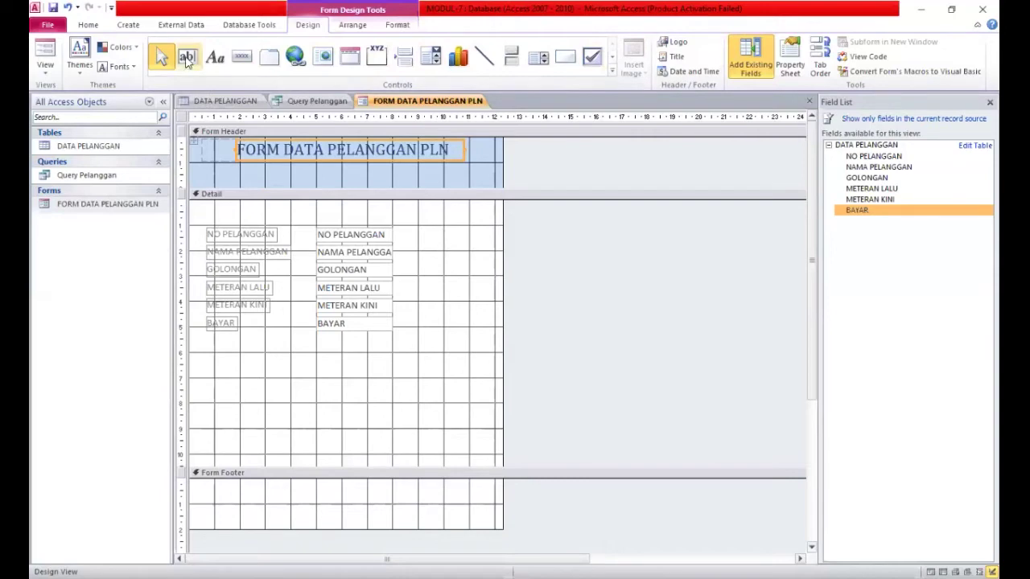
click(418, 233)
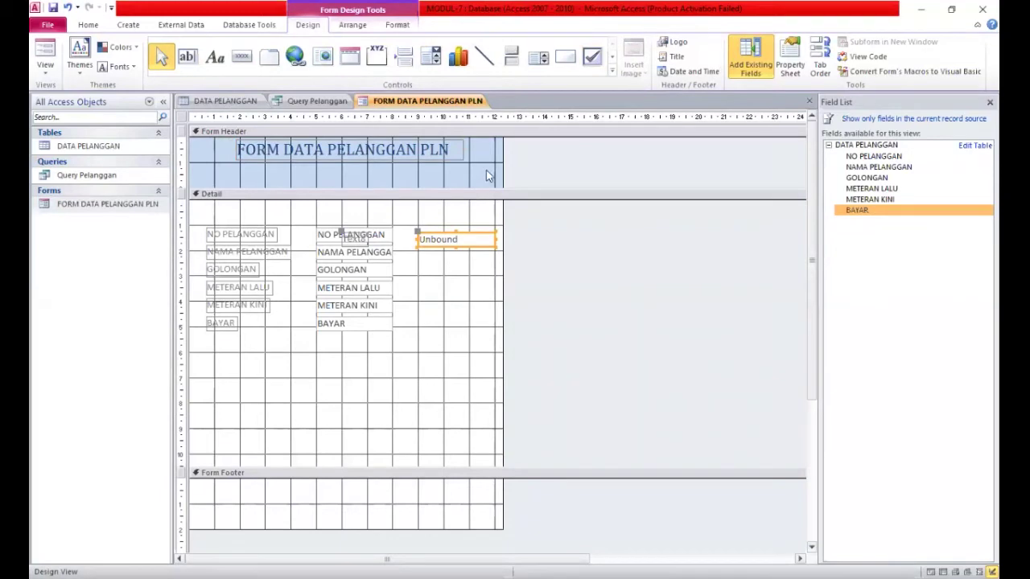
drag(502, 143, 759, 185)
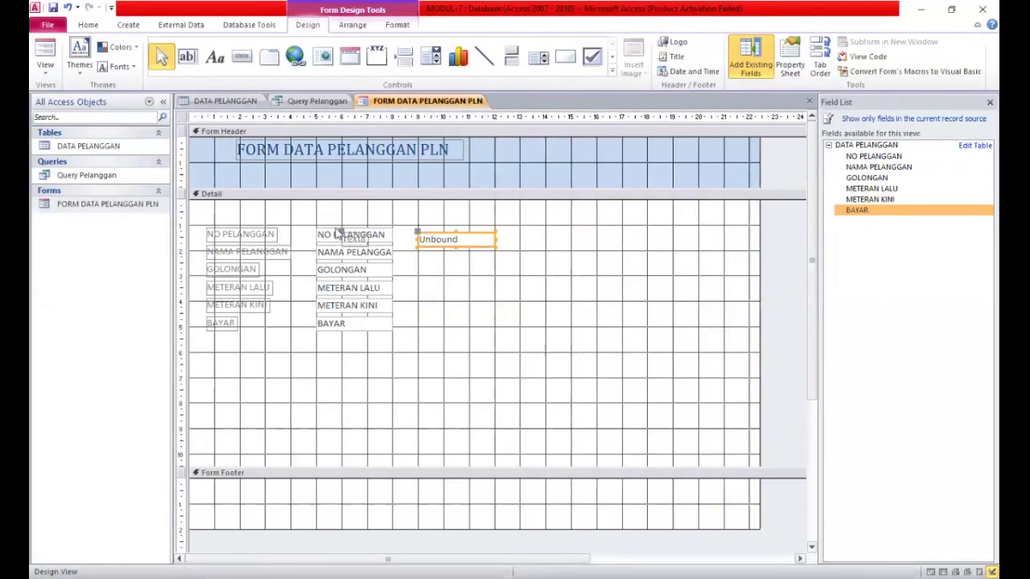
drag(344, 234, 531, 232)
drag(599, 233, 522, 229)
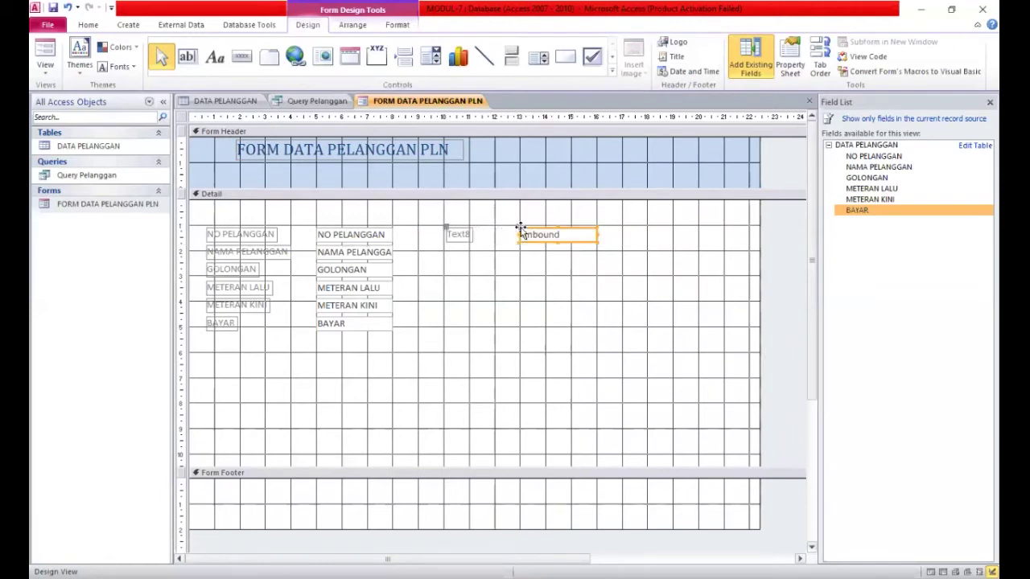
Label the unbound text box JENIS PELANGGAN and shift the box clear of its longer label
click(464, 233)
double_click(465, 233)
text(JENIS PELANGGAN)
click(551, 234)
drag(522, 228, 544, 226)
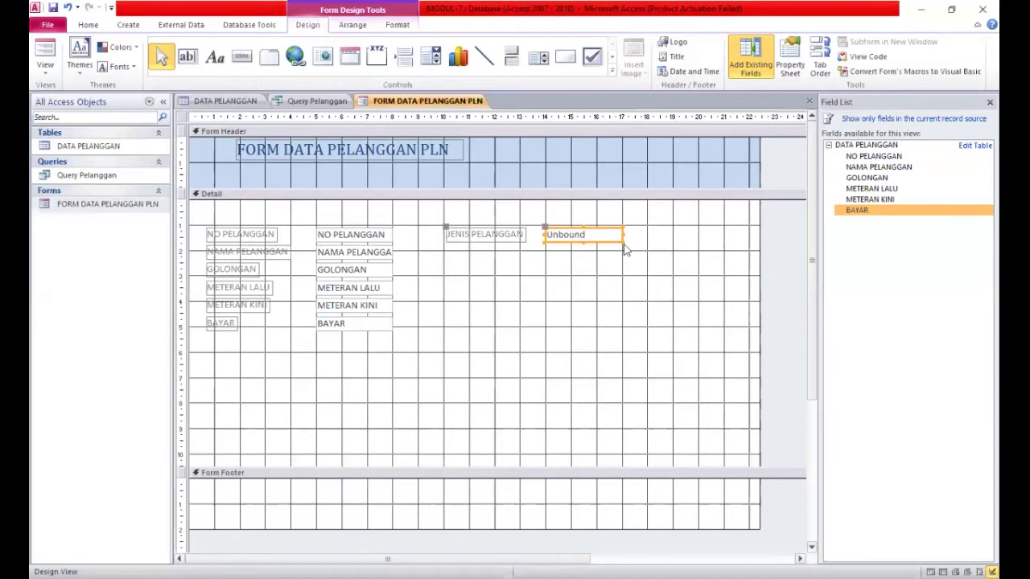
Enlarge the JENIS PELANGGAN box and enter an IIf expression on GOLONGAN: A gives SOSIAL, B RUMAH TANGGA, C PERUSAHAAN, otherwise INDUSTRI
drag(620, 239, 776, 380)
click(598, 233)
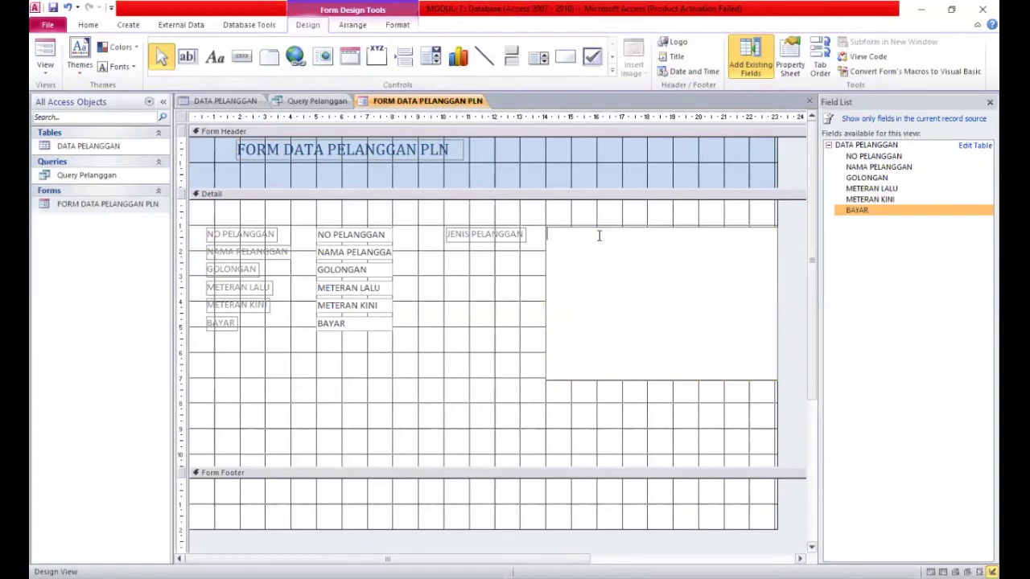
text(=iif([[GOLONGAN]="A","SOSIAL",iif([)
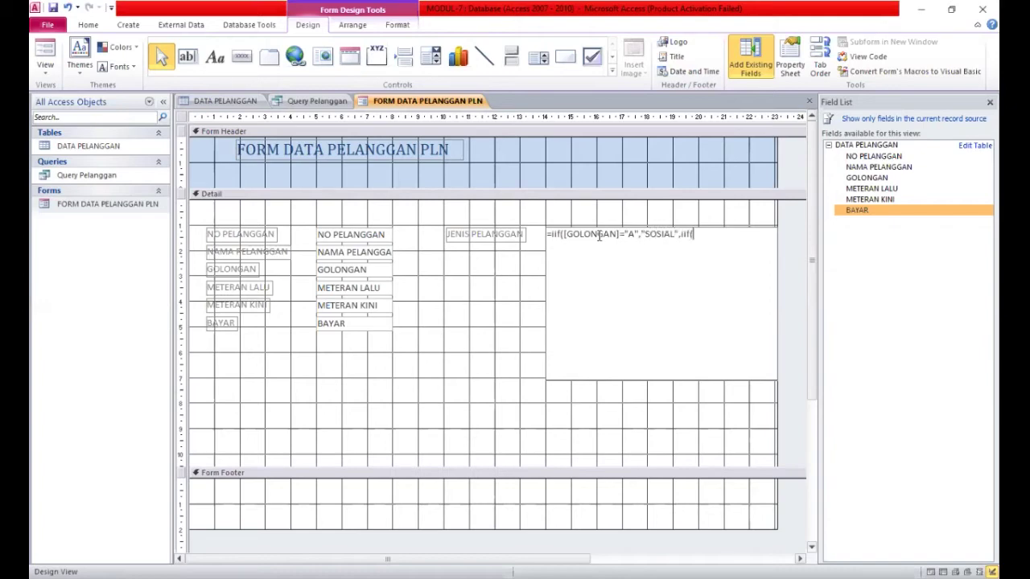
text(GOLONGAN]="B", ")
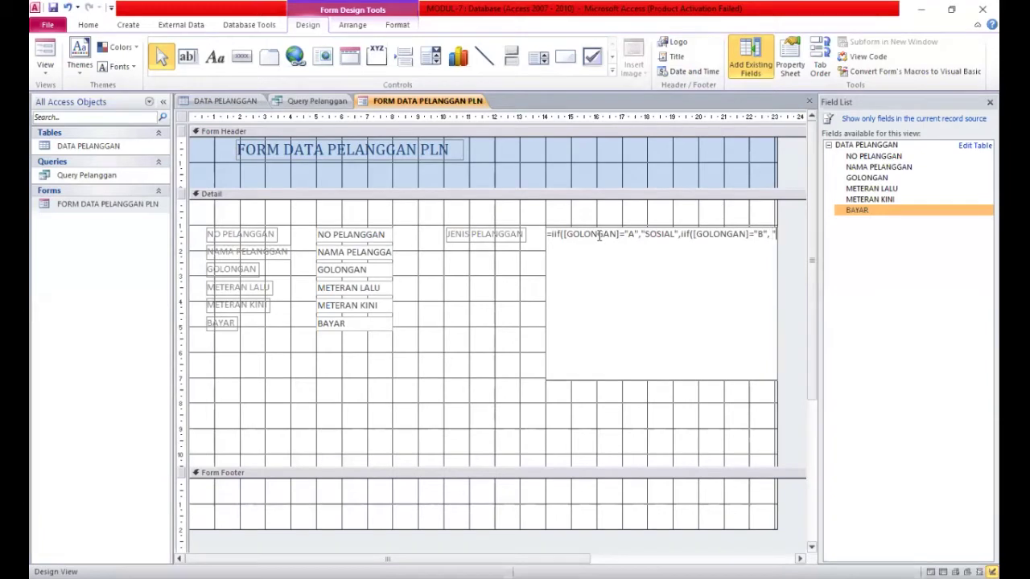
key(BackSpace)
text("RUMAH TANGGA", iif([)
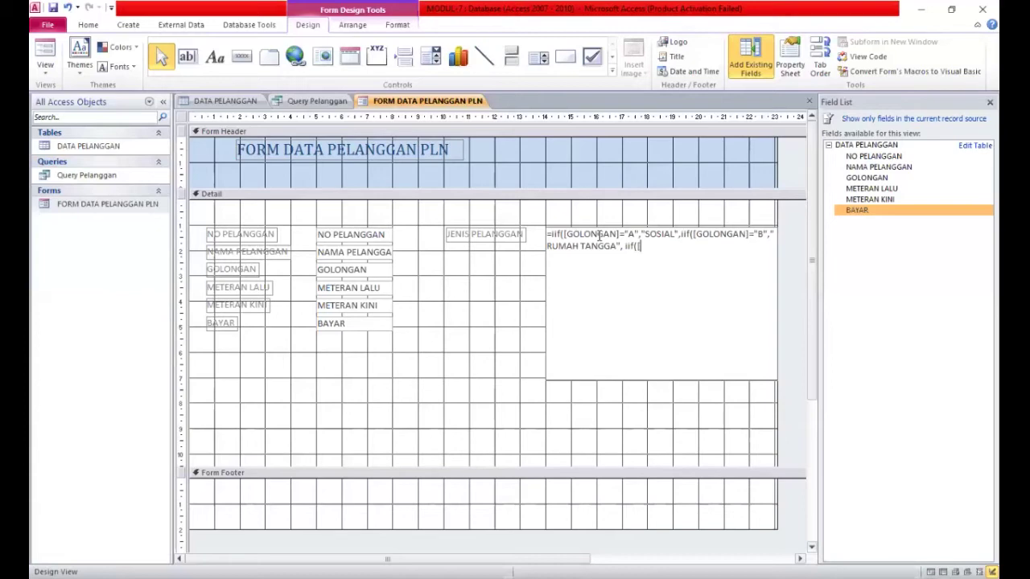
text(GOLONGAN]=")
text(C","PERU)
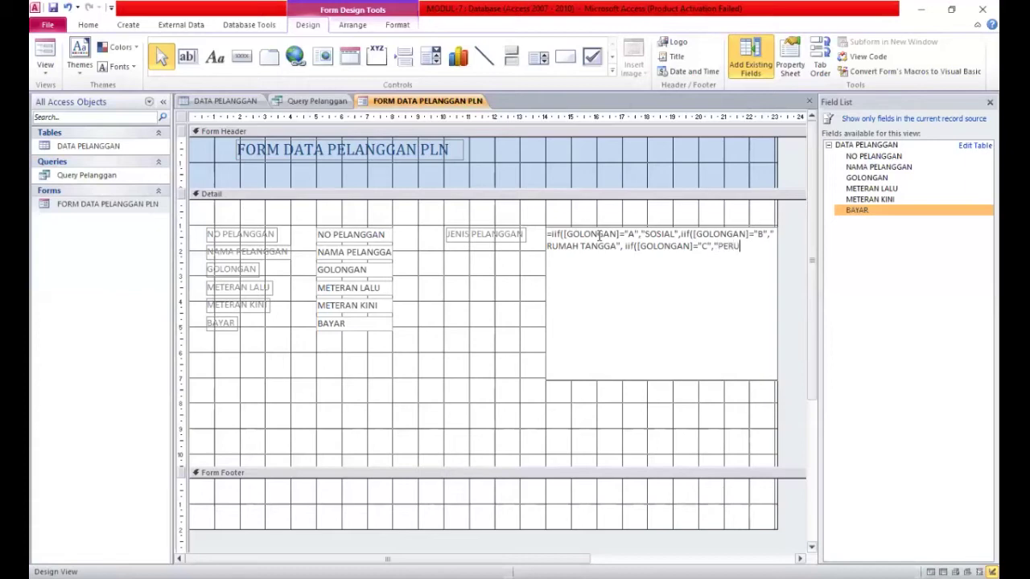
text(SAHAAN")
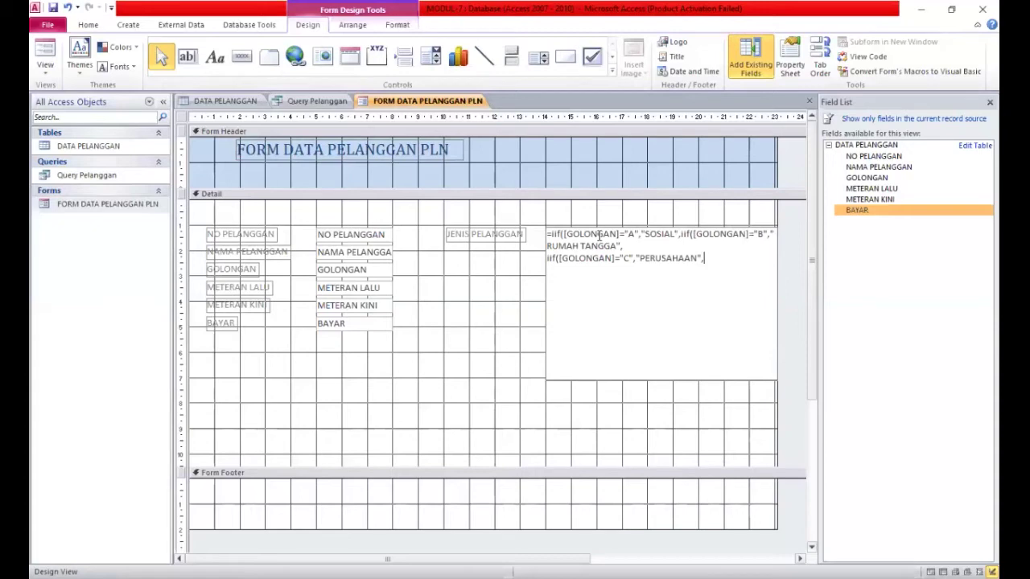
text(,"INDUSTRI")))
click(616, 214)
click(604, 239)
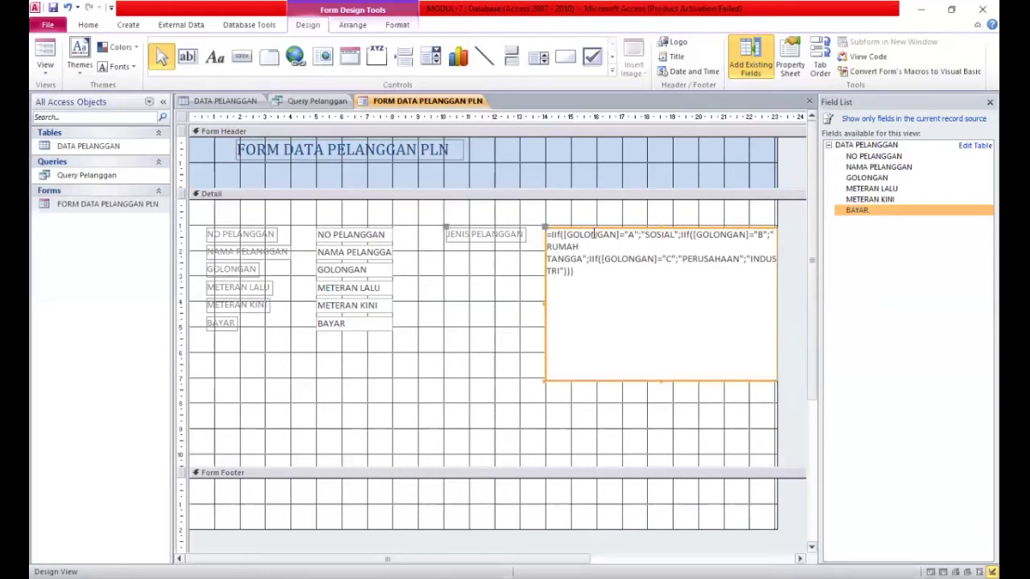
Shrink the JENIS PELANGGAN expression box back to one line high and about 4.3 cm wide
click(642, 235)
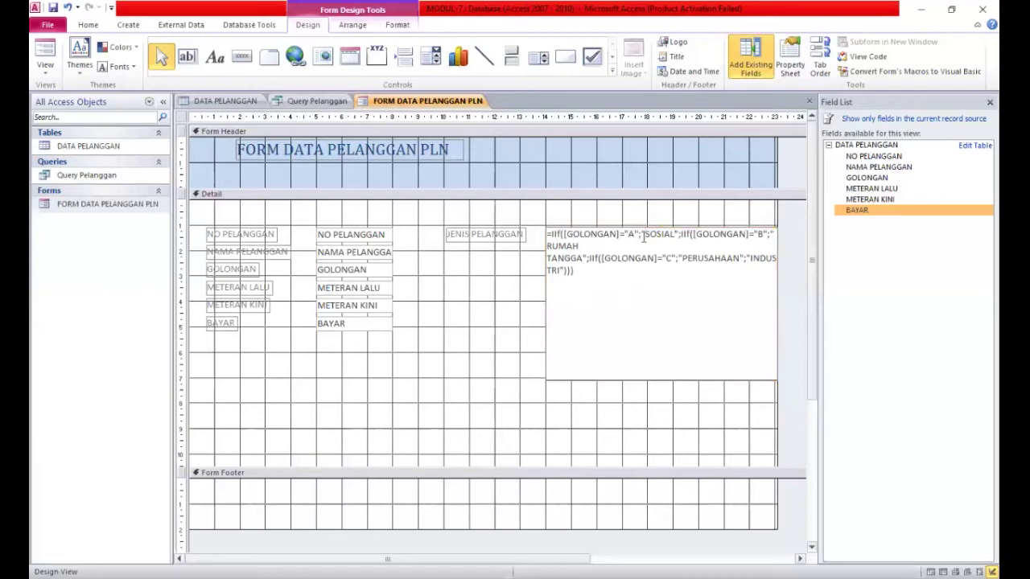
click(523, 237)
click(629, 264)
click(692, 249)
click(518, 235)
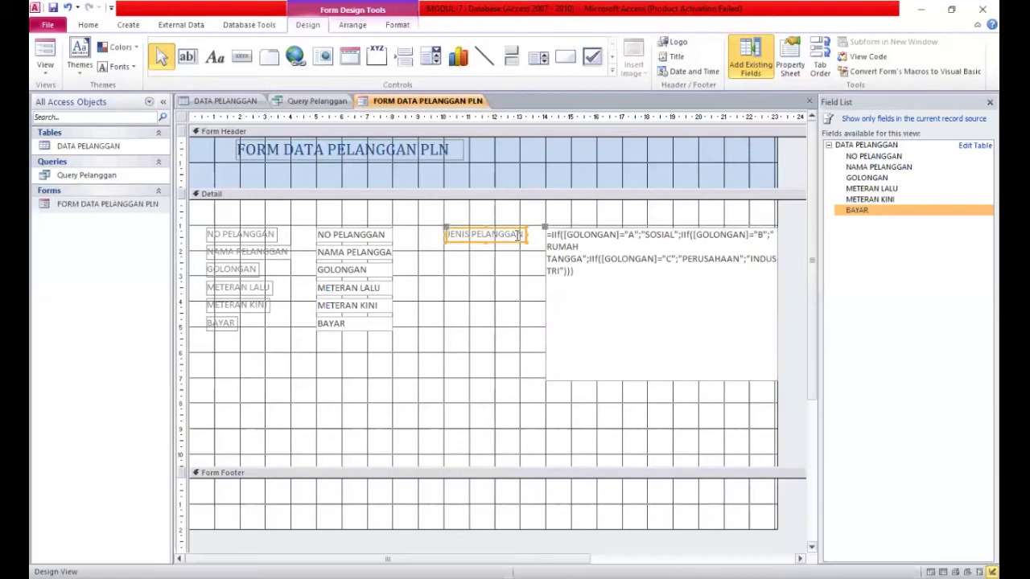
click(547, 363)
click(561, 308)
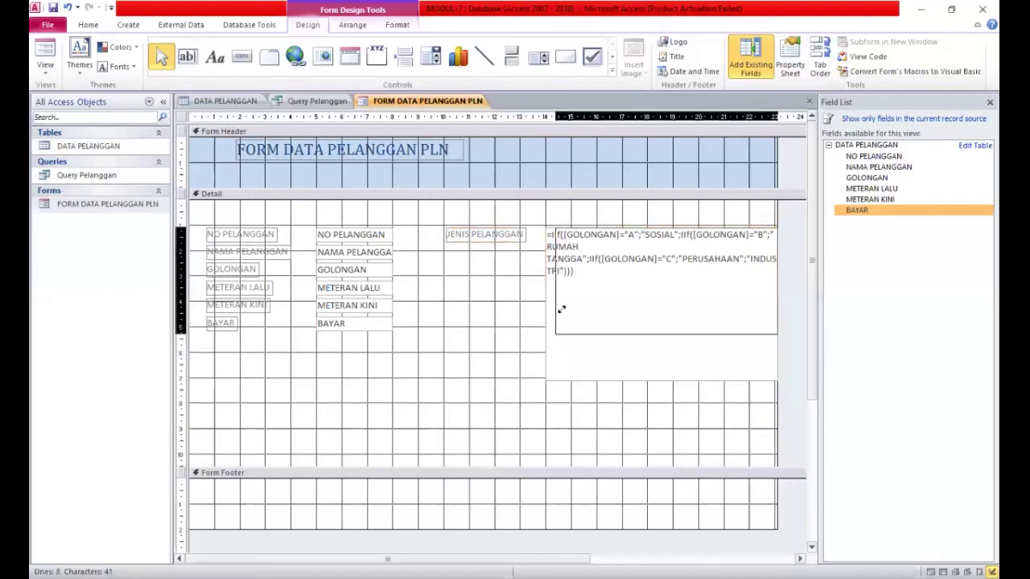
click(544, 239)
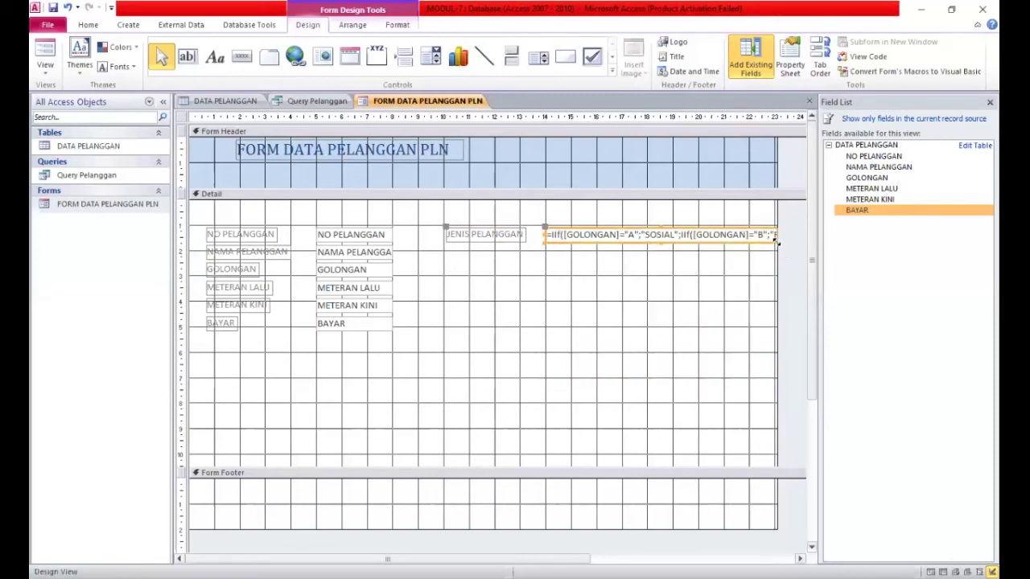
drag(777, 240, 651, 239)
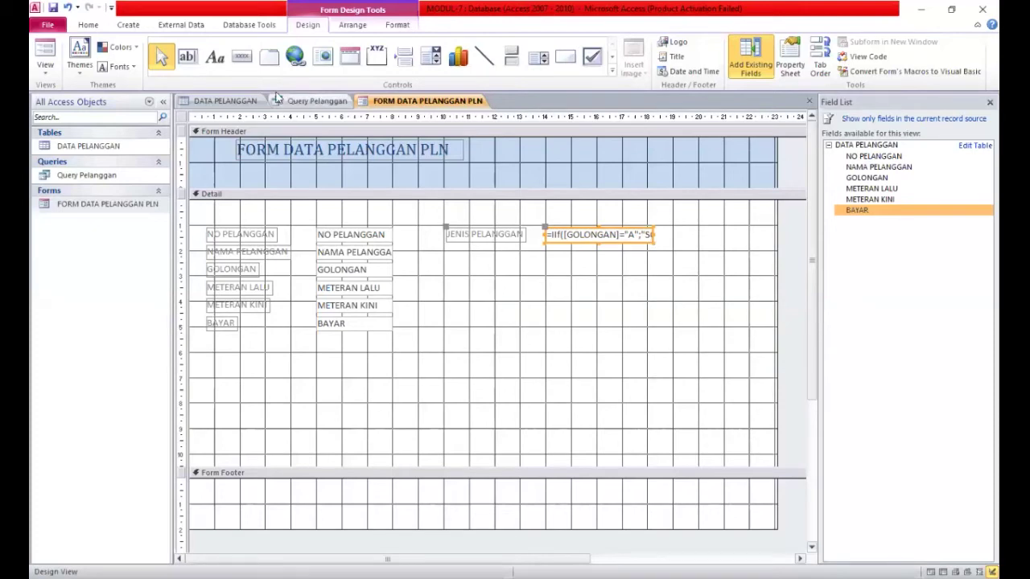
Add an unbound text box below the JENIS PELANGGAN row and line up its box and label with that row
click(186, 56)
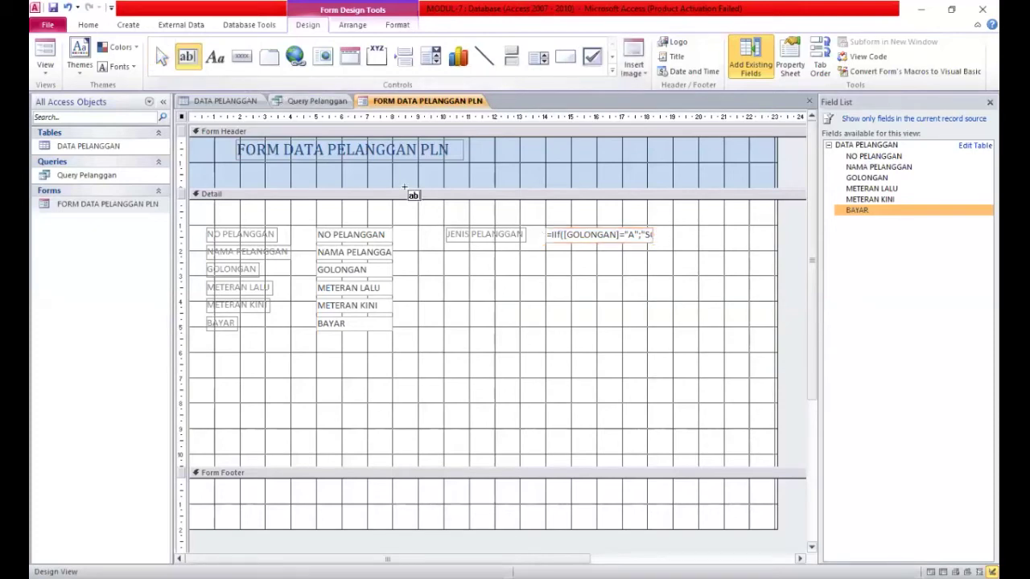
click(449, 258)
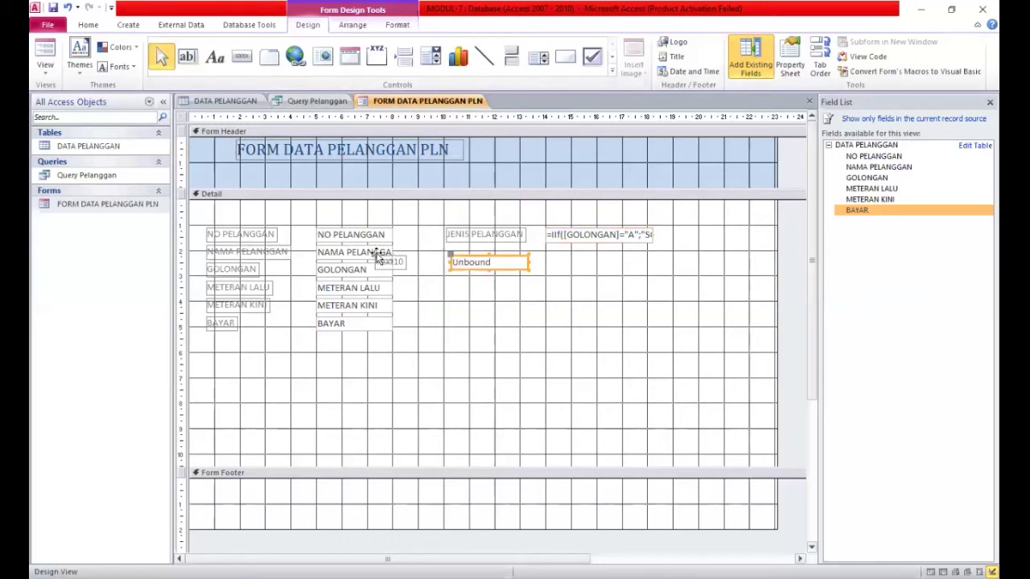
drag(449, 259, 565, 254)
drag(551, 255, 547, 257)
drag(374, 258, 445, 248)
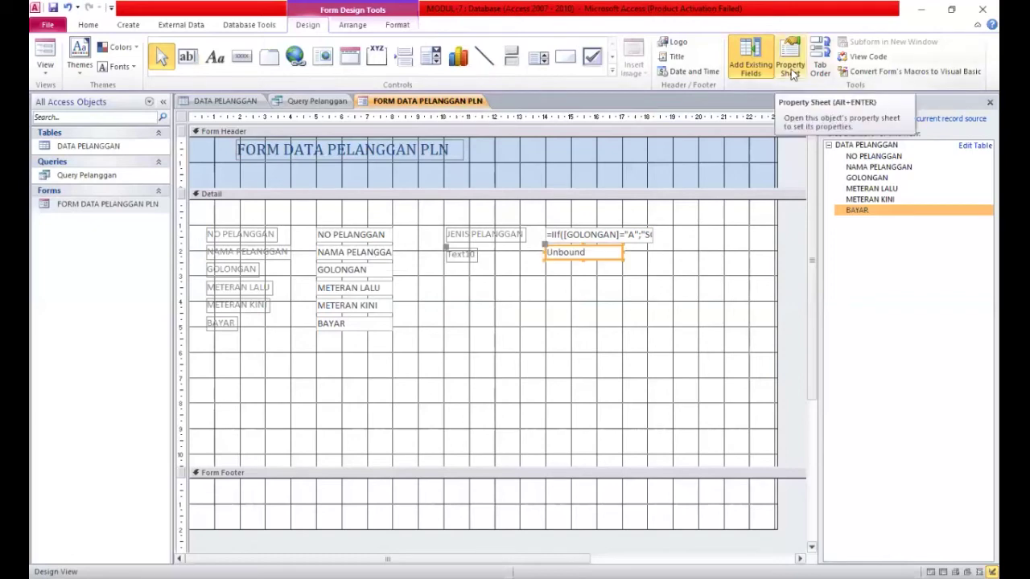
Set the format of the new unbound text box to Currency
click(790, 70)
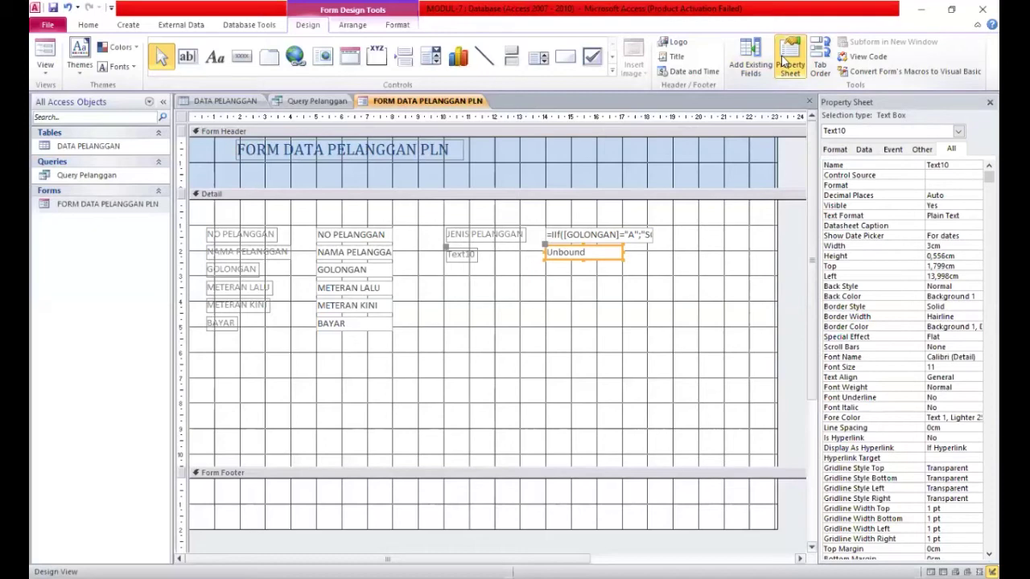
click(837, 151)
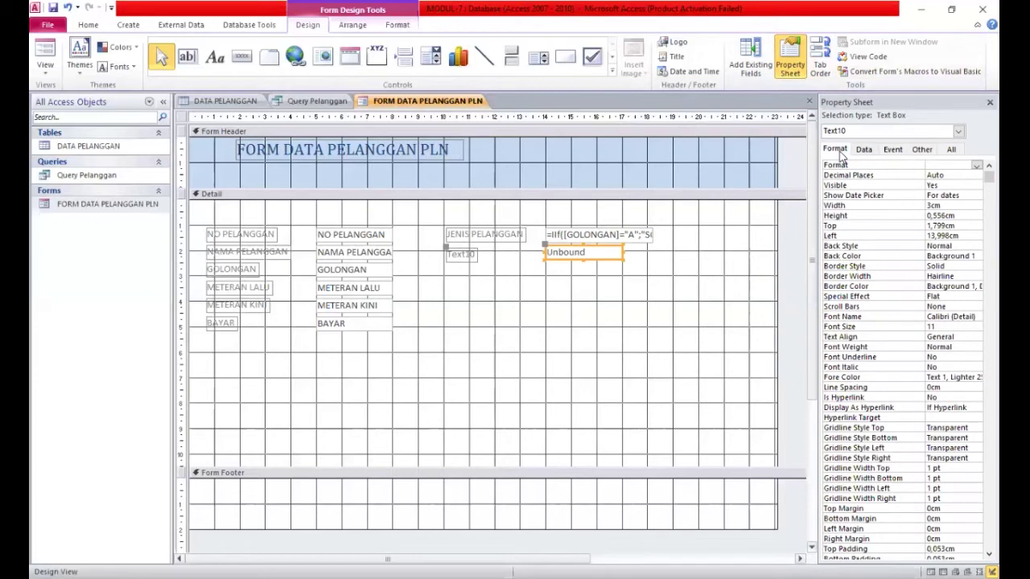
click(975, 165)
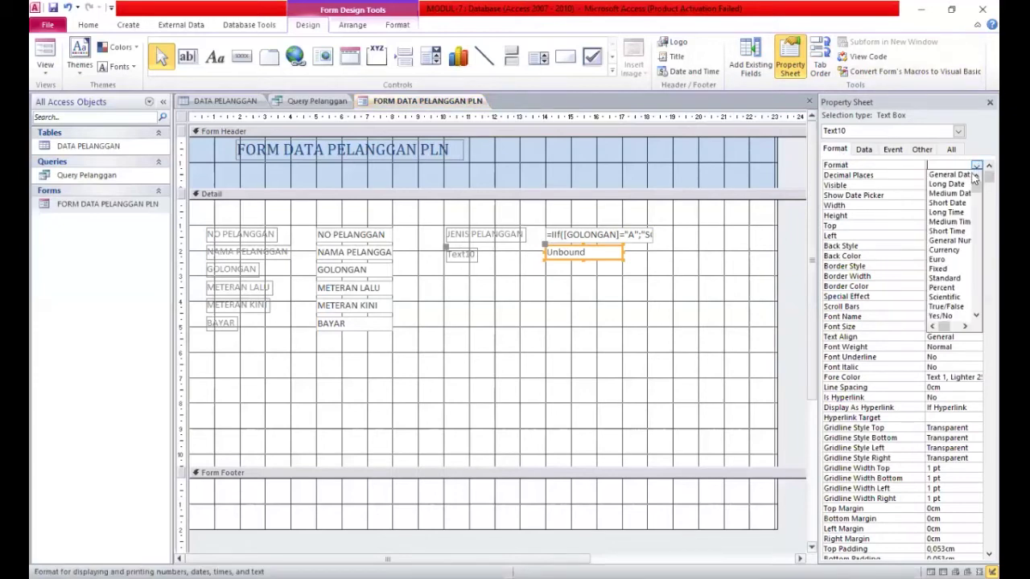
click(941, 250)
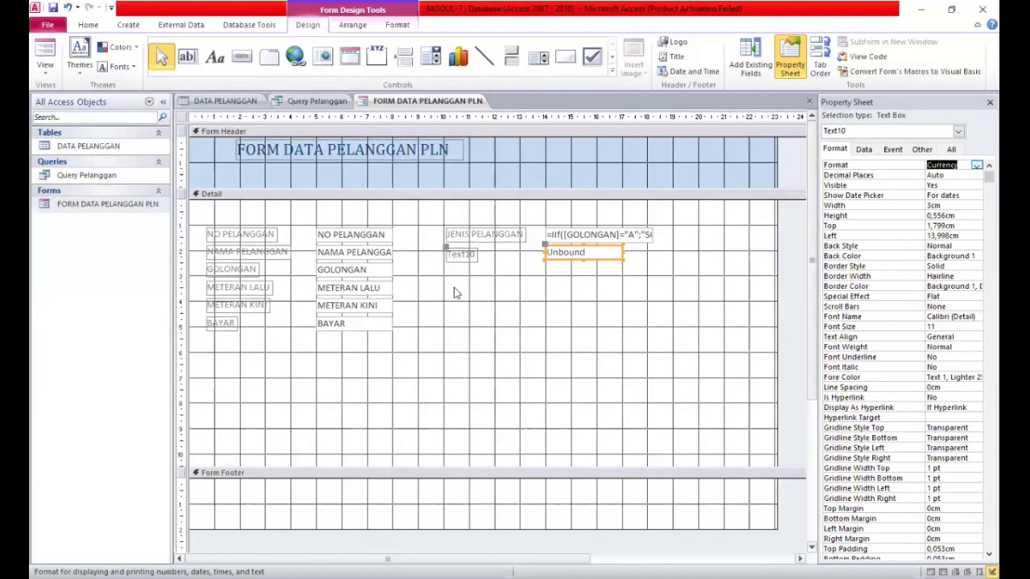
Rename the label of the Currency-formatted text box to TARIF PER METER
click(462, 256)
click(463, 256)
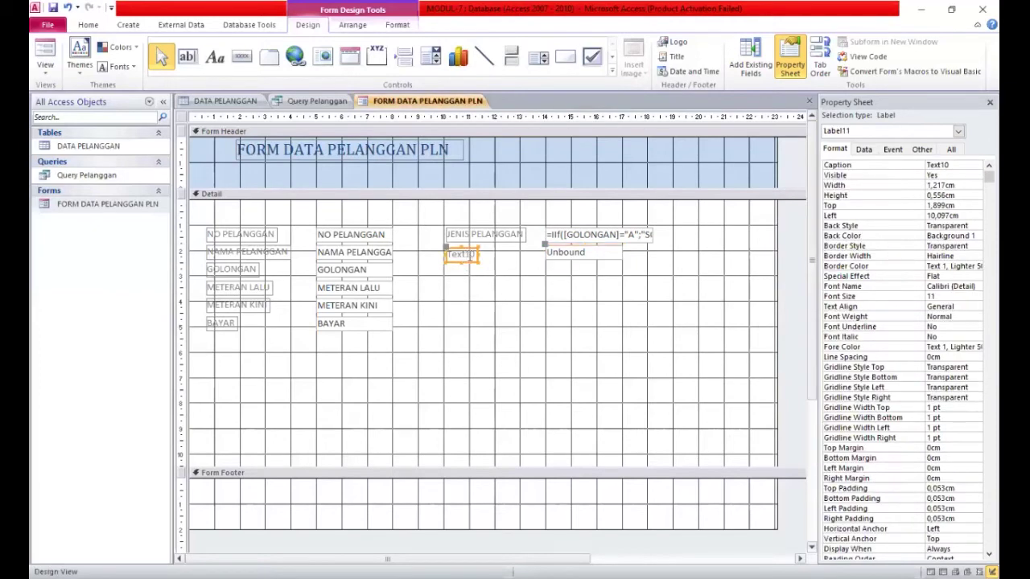
drag(475, 255, 445, 253)
key(Right)
key(Right)
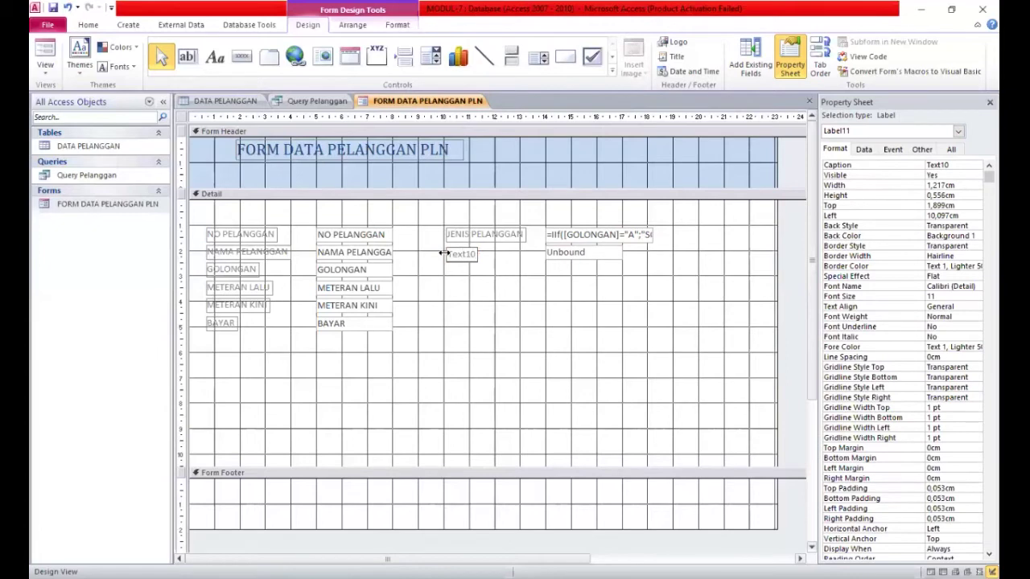
key(BackSpace)
key(BackSpace)
key(BackSpace)
key(BackSpace)
key(BackSpace)
key(BackSpace)
text(ARIF PER METER)
Add four more unbound text boxes below TARIF PER METER, labelling the first two JUMLAH PEMAKAIAN and JUMLAH REKENING
click(187, 56)
click(447, 275)
text(REKENING)
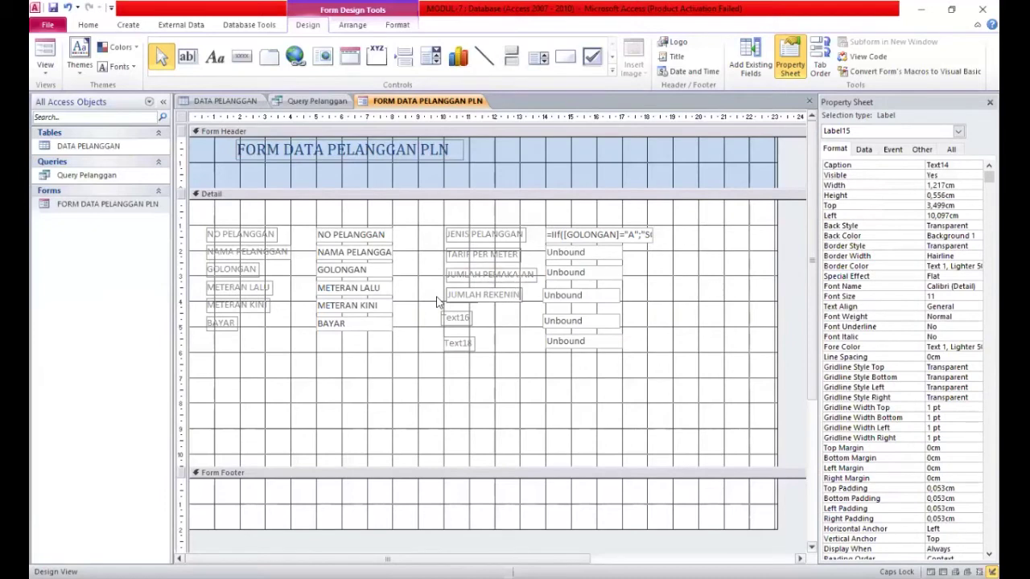
Rename the label of the text box below JUMLAH REKENING to DENDA
click(465, 338)
click(457, 321)
click(447, 317)
text(DENDA)
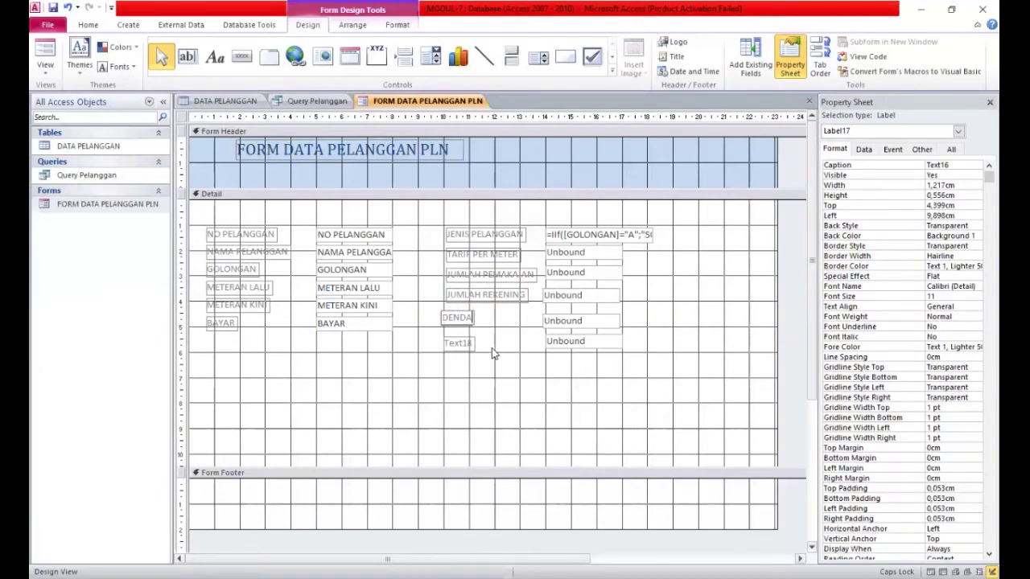
Rename the label of the last text box, below DENDA, to TOTAL TAGIHAN
click(469, 344)
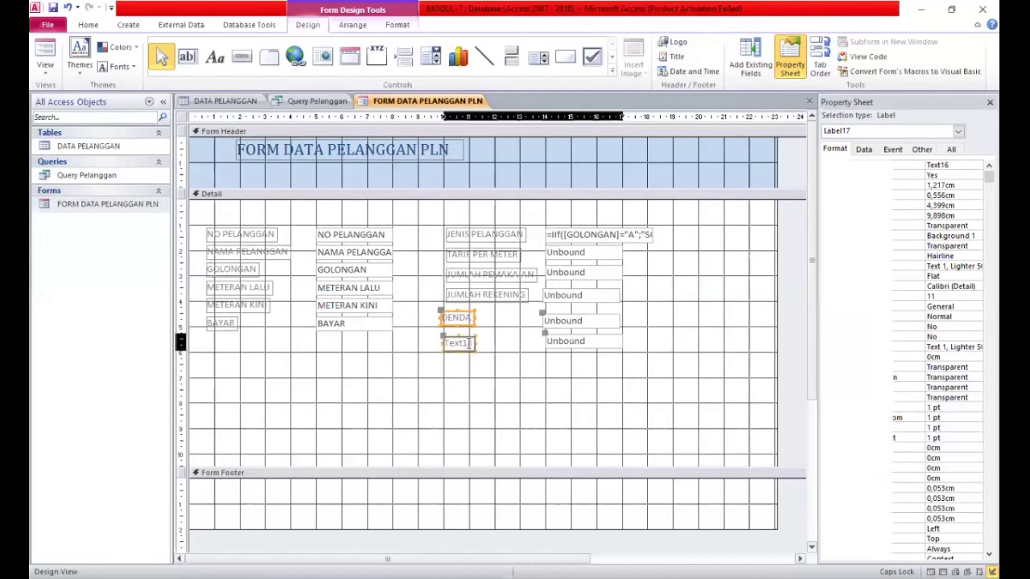
click(475, 342)
key(BackSpace)
key(BackSpace)
key(BackSpace)
key(BackSpace)
key(BackSpace)
key(BackSpace)
text(TOTAL)
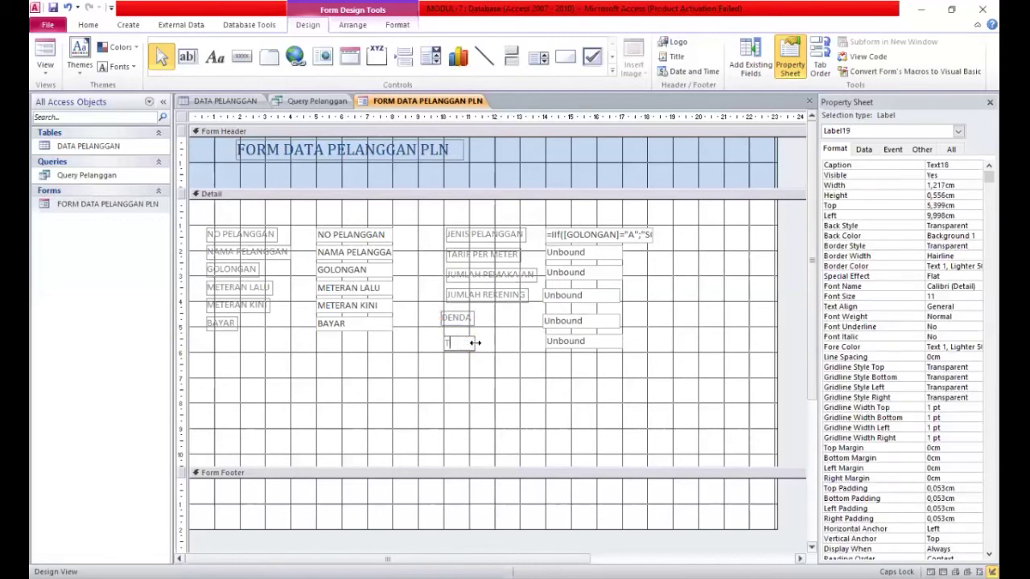
text( TAGIHAN)
Set the format of the JUMLAH PEMAKAIAN text box to General Number
click(599, 272)
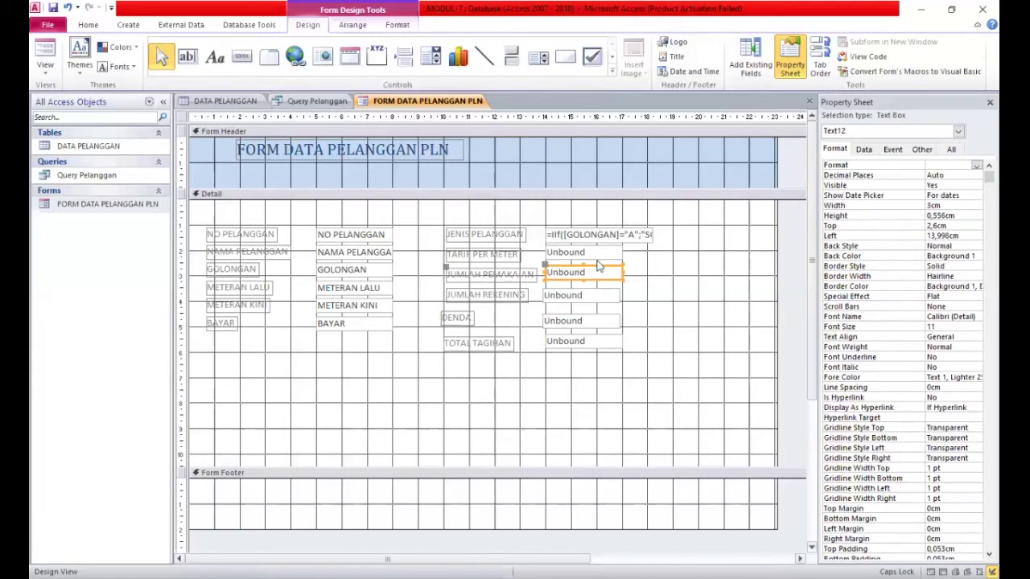
click(600, 253)
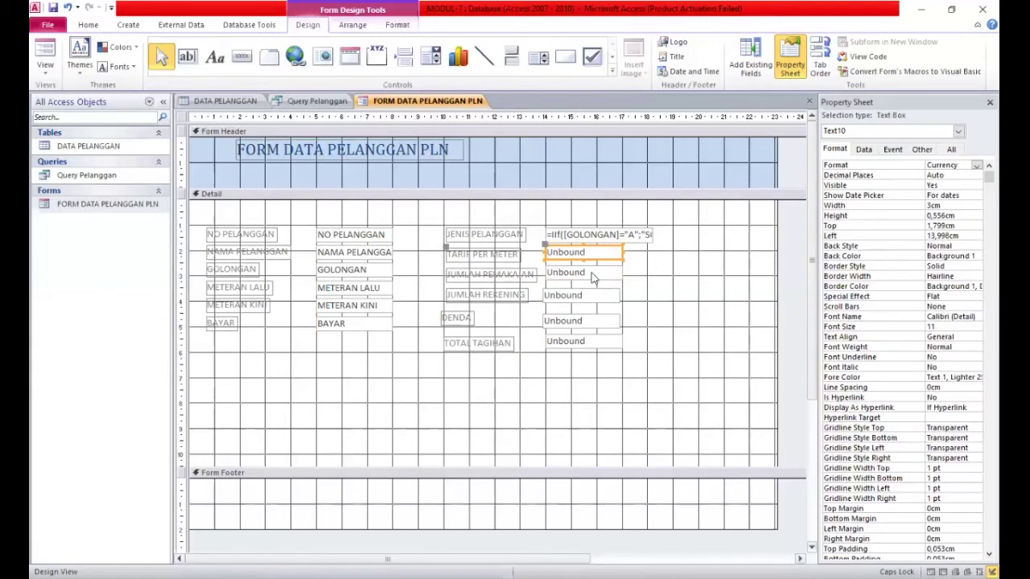
click(592, 270)
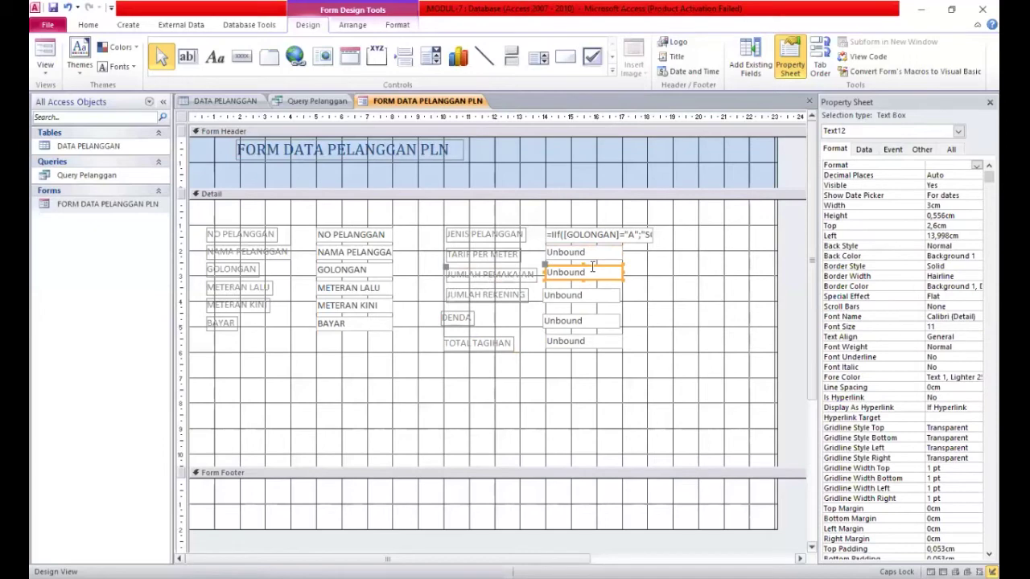
click(976, 164)
click(951, 240)
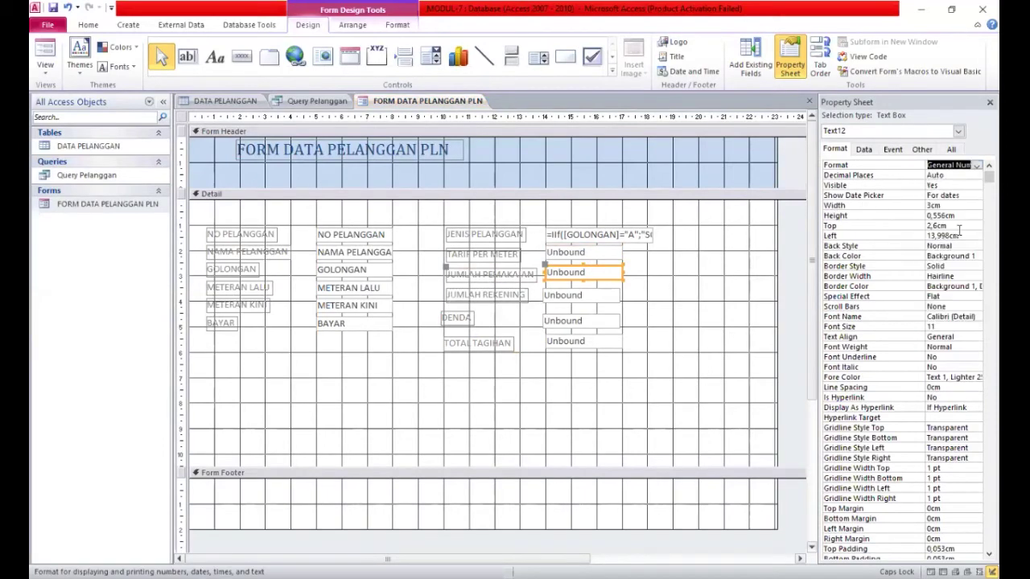
Set the format of the JUMLAH REKENING and DENDA text boxes to Currency
click(574, 293)
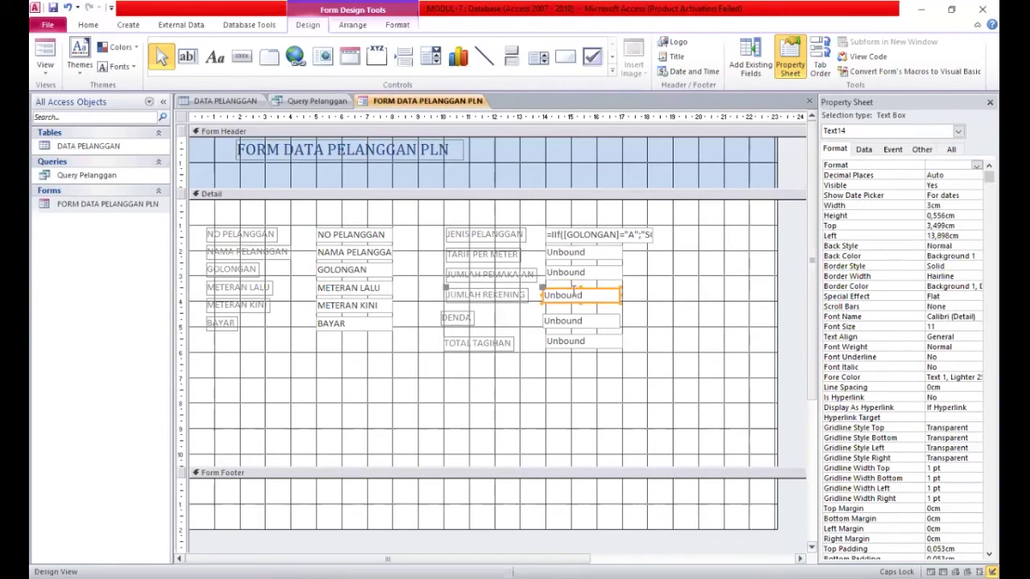
click(975, 165)
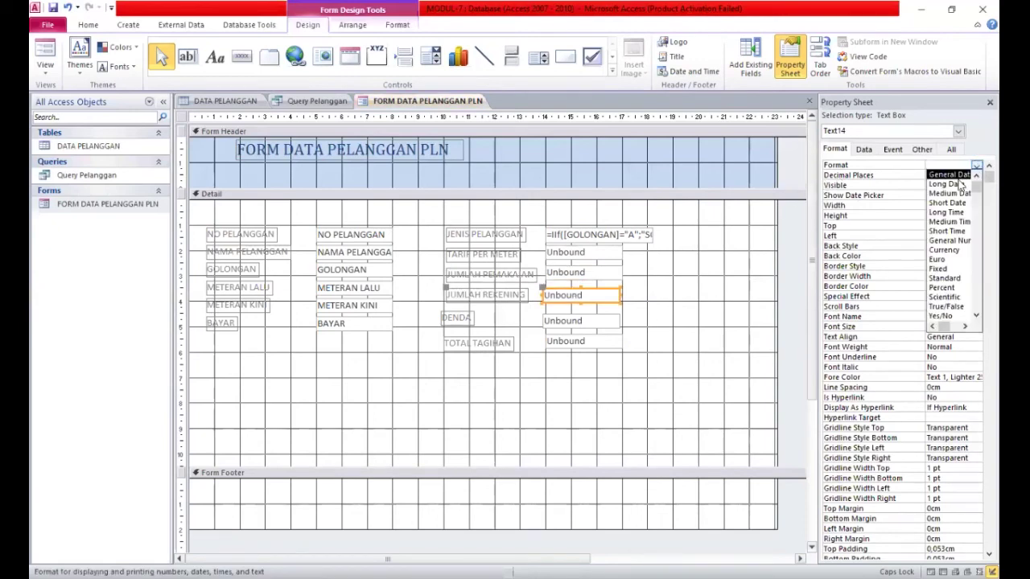
click(945, 250)
click(586, 320)
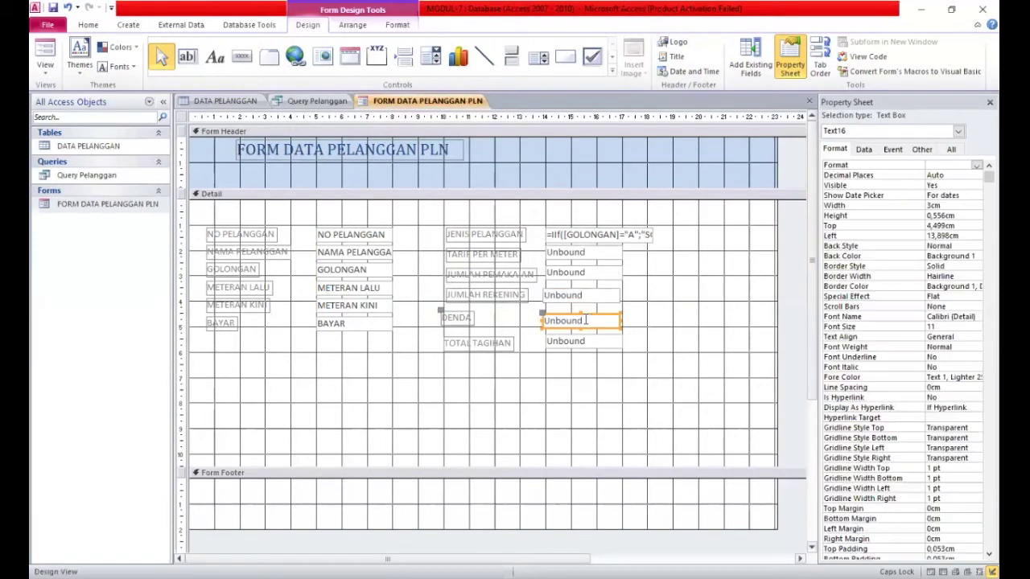
click(976, 165)
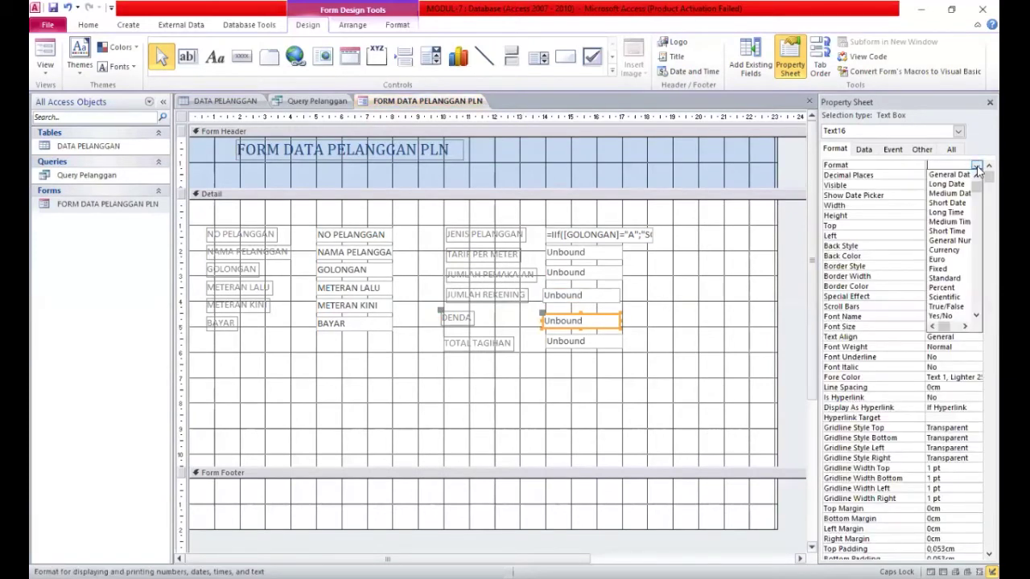
click(958, 251)
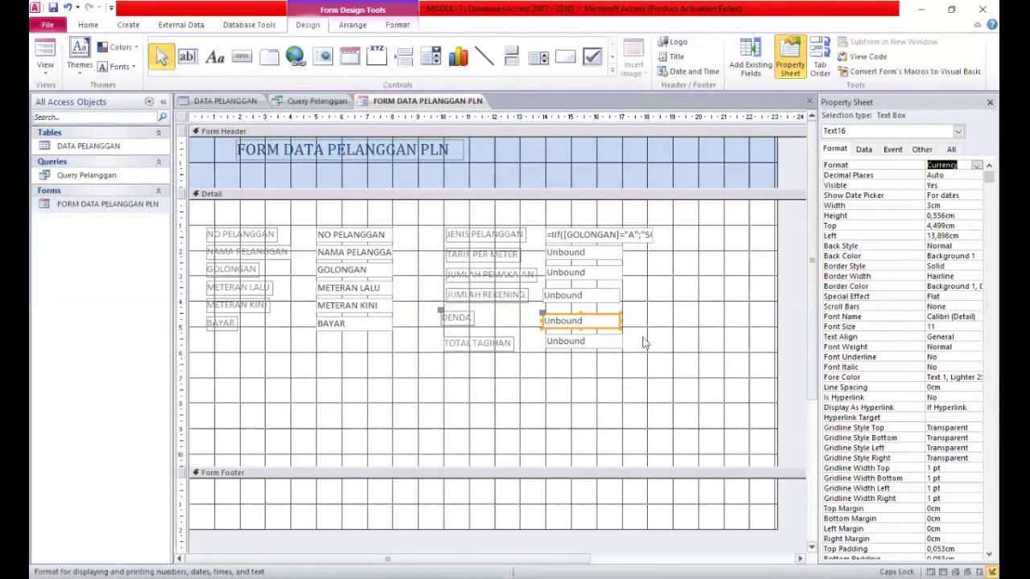
Set the TOTAL TAGIHAN text box format to Currency and move the DENDA label into line with the labels above it
click(590, 341)
click(976, 165)
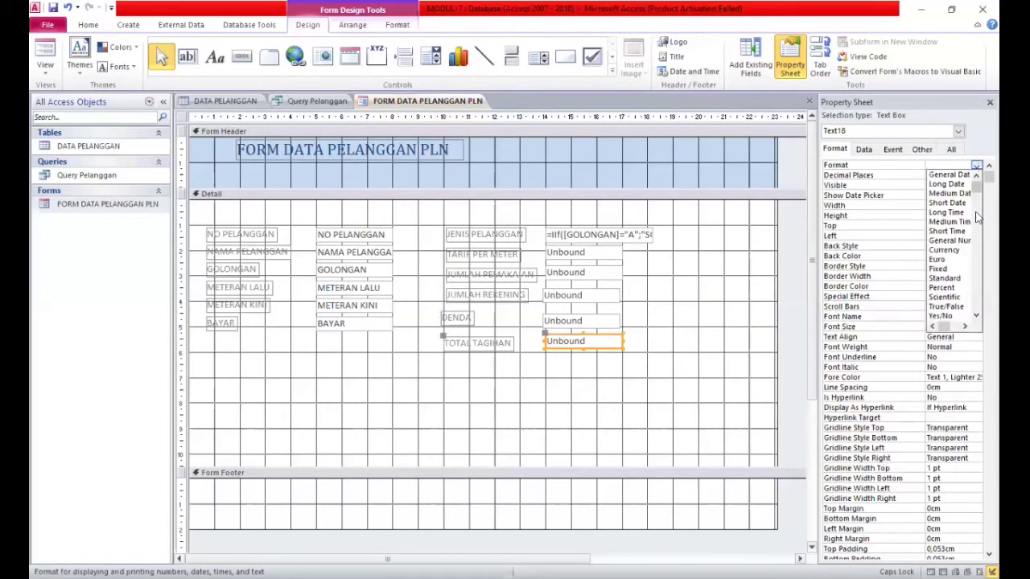
click(945, 249)
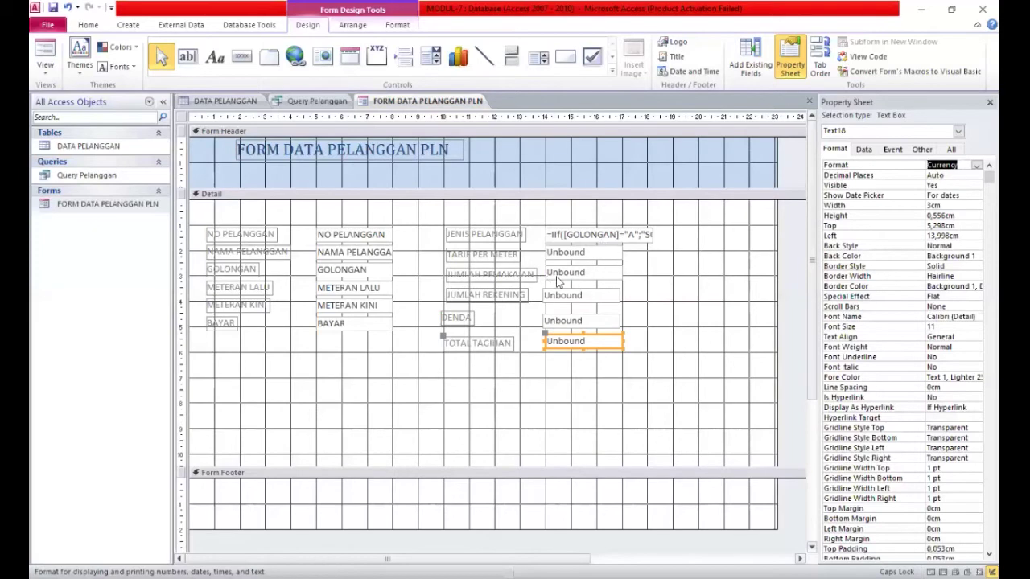
click(455, 320)
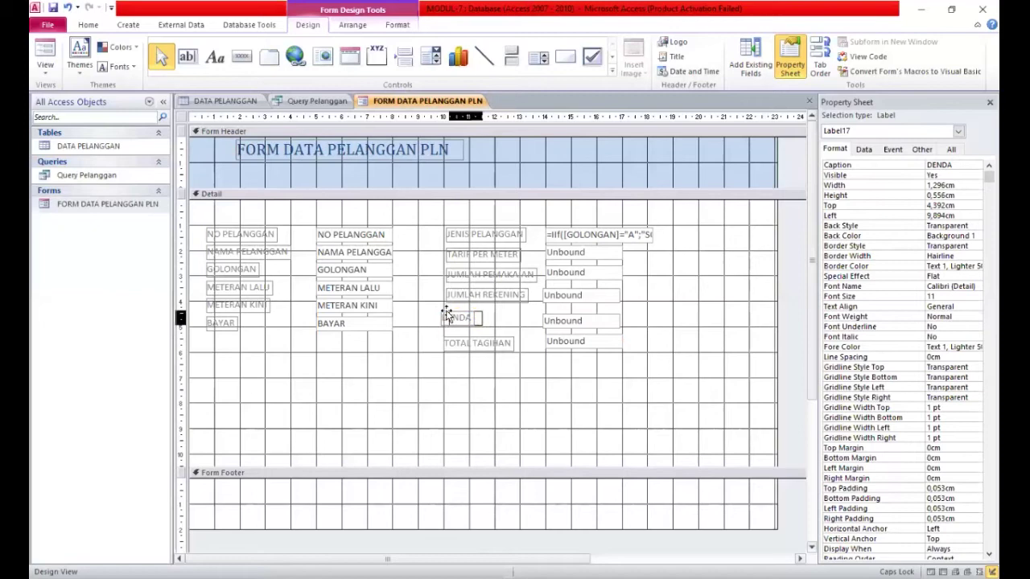
drag(445, 311, 454, 312)
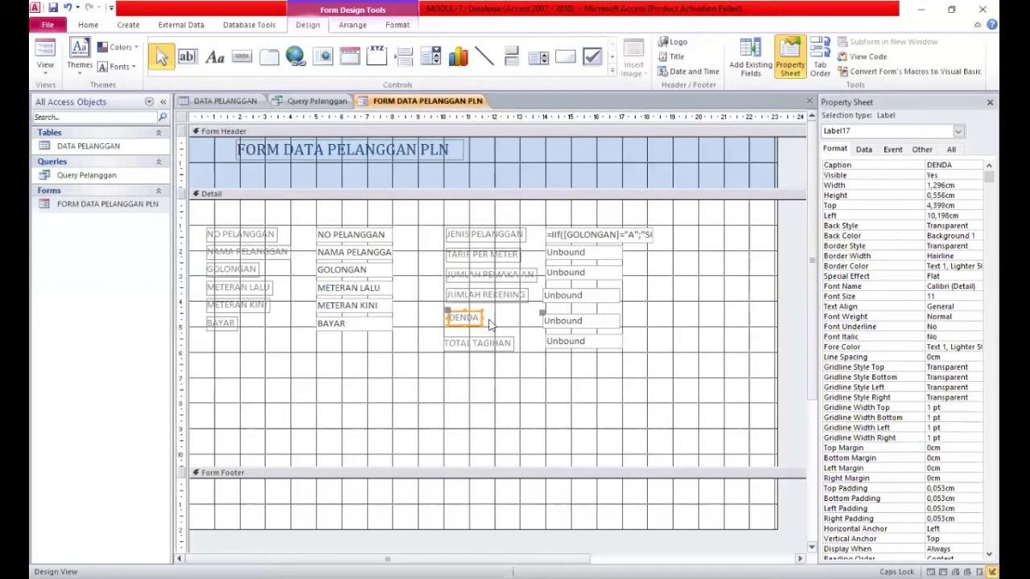
Enter =IIf([GOLONGAN]="A";500;IIf([GOLONGAN]="B";750;IIf([GOLONGAN]="C";1500;2500))) in the temporarily enlarged TARIF PER METER text box and shrink it to one line
click(621, 259)
drag(622, 260, 771, 379)
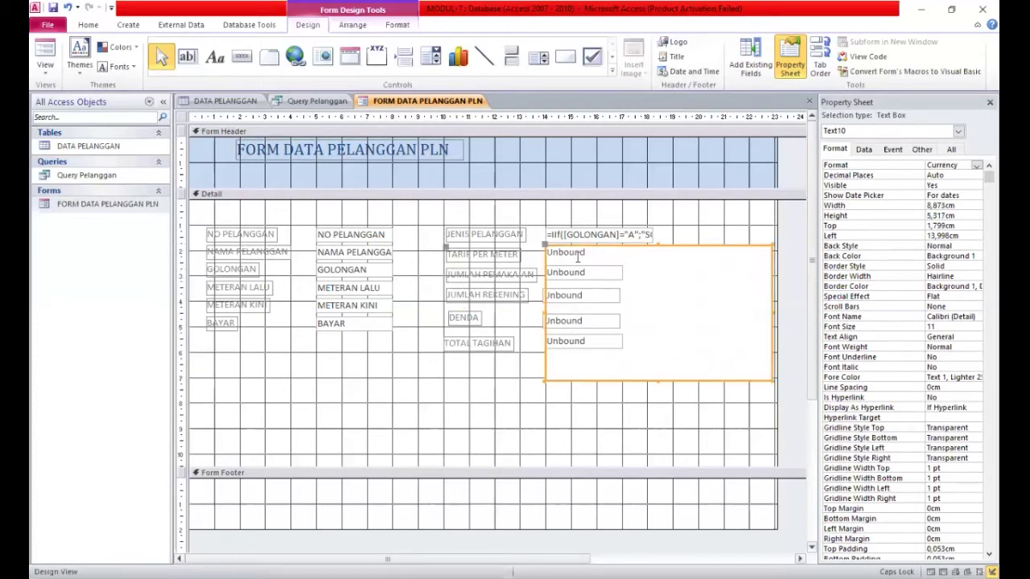
click(577, 254)
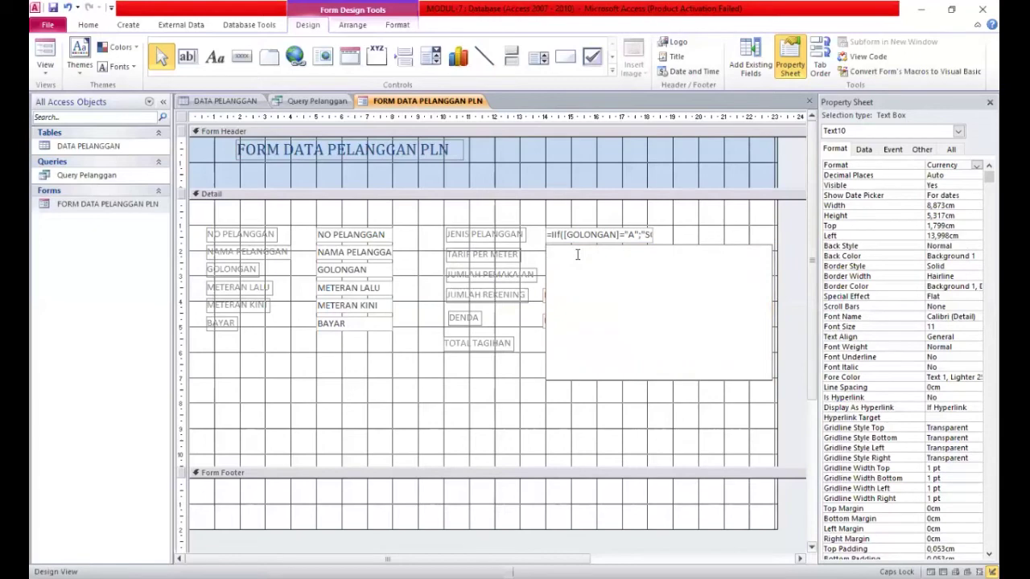
text(=IIf([GOLONGAN]="A";500;IIf)
text(([GOLONGAN]="B";750;IIf([GOLONGA]="C";1500;2500))))
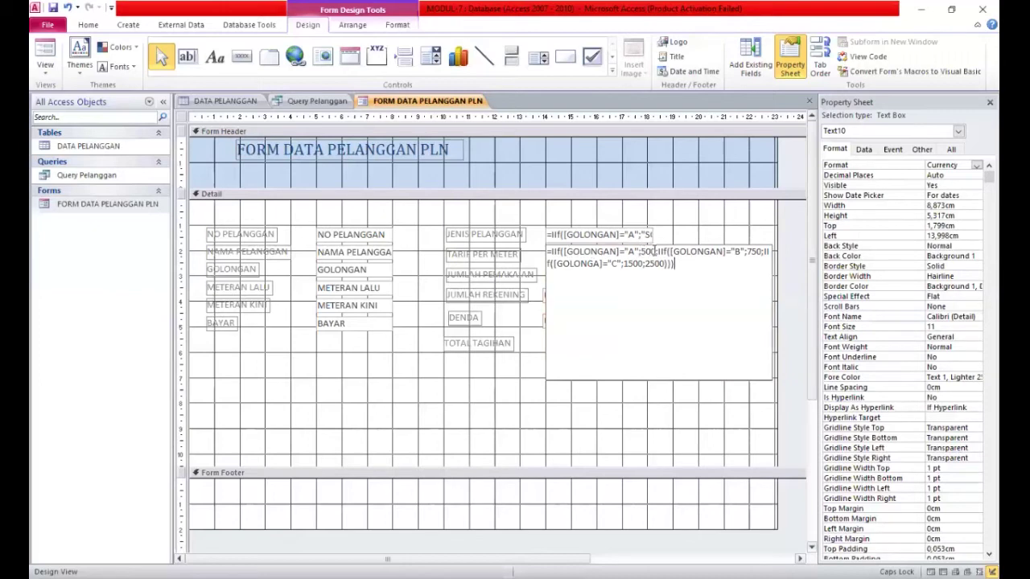
drag(665, 252, 718, 253)
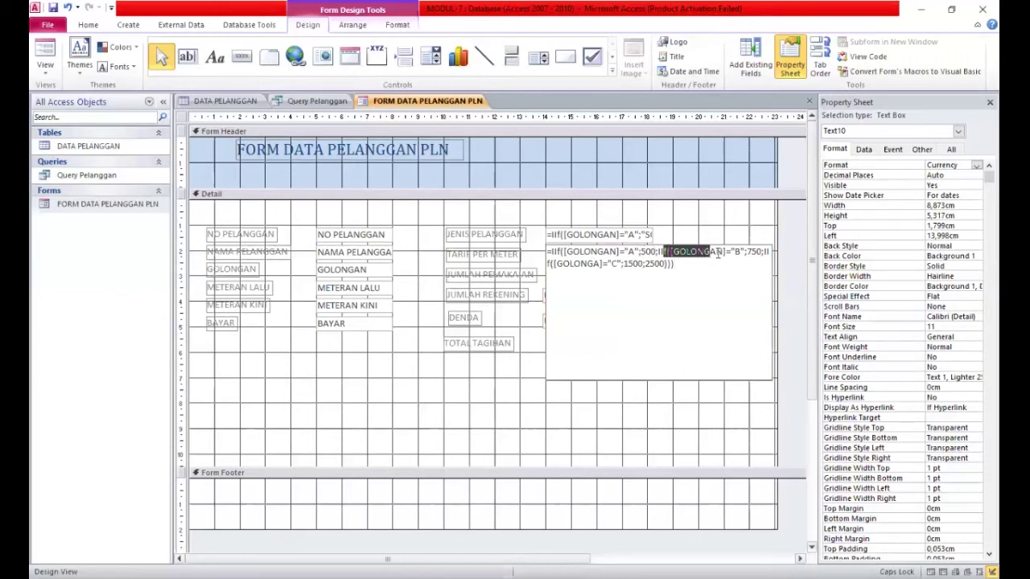
click(719, 253)
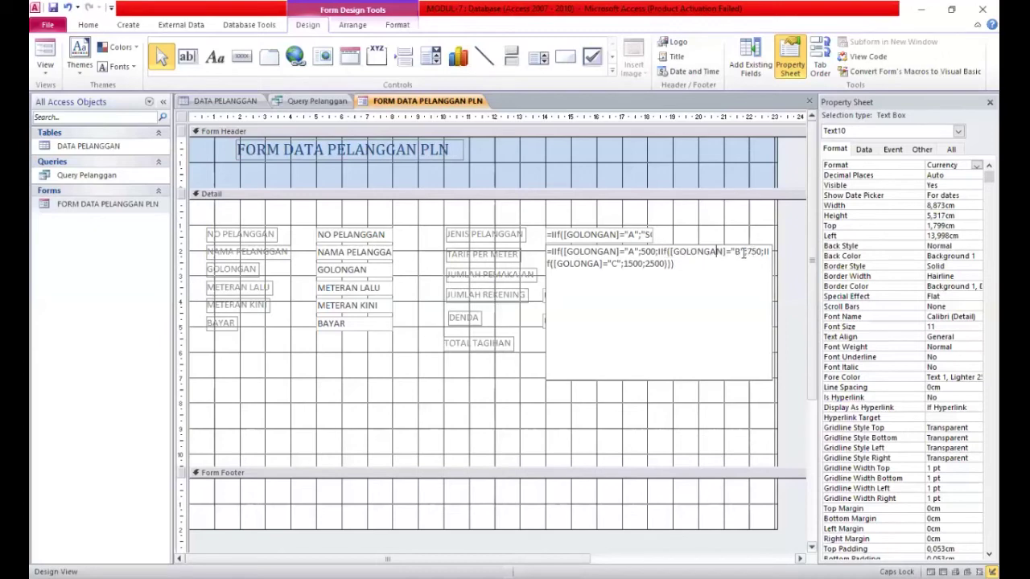
text(N)
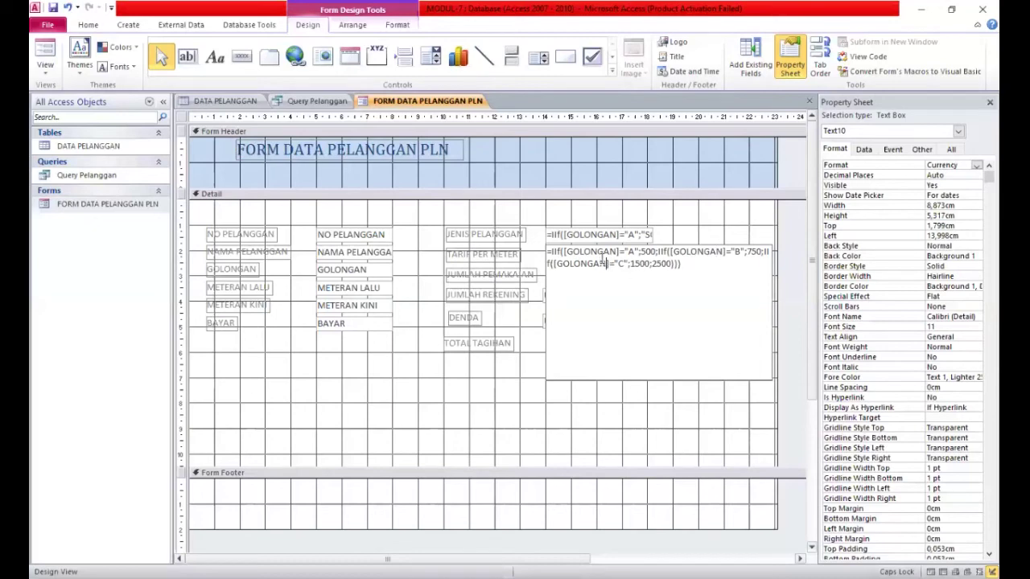
click(659, 267)
drag(546, 378, 541, 258)
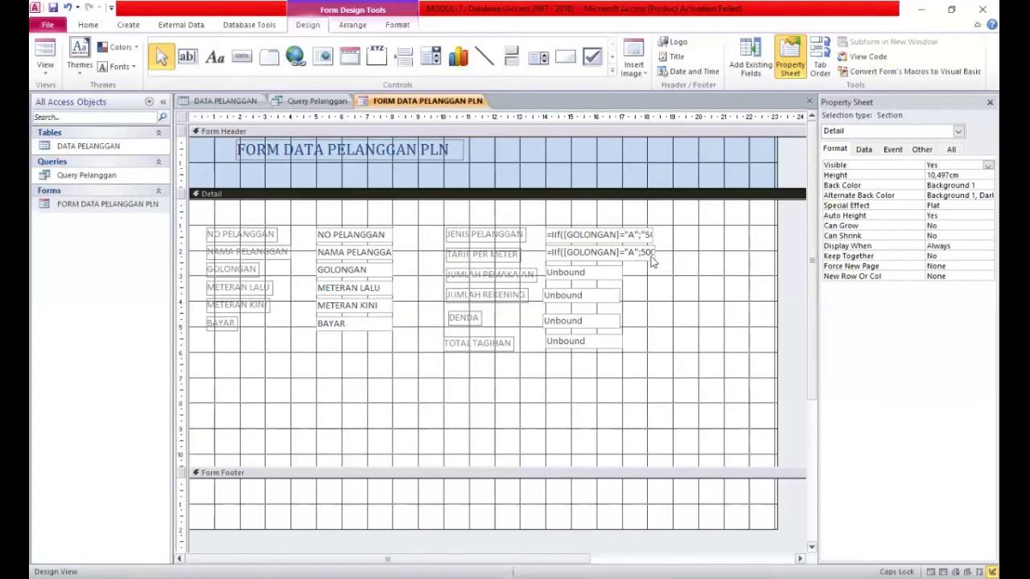
click(650, 255)
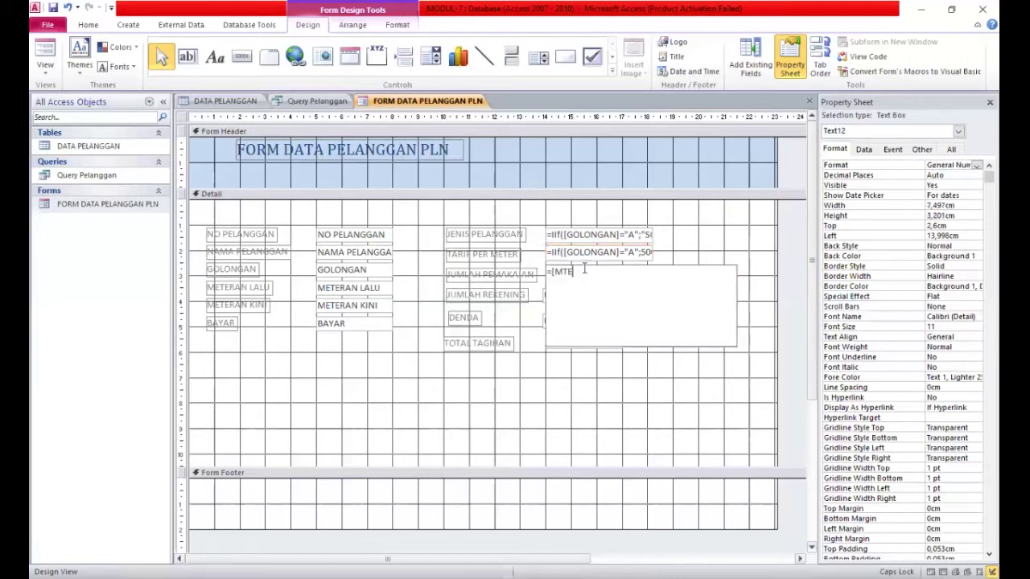
Complete the JUMLAH PEMAKAIAN expression as =[METERAN KINI] - [METERAN LALU] and shrink its text box to one line
text(RA)
key(BackSpace)
key(BackSpace)
key(BackSpace)
text(E)
key(BackSpace)
key(BackSpace)
text(ETERAN KINI] - [METERAN LALU])
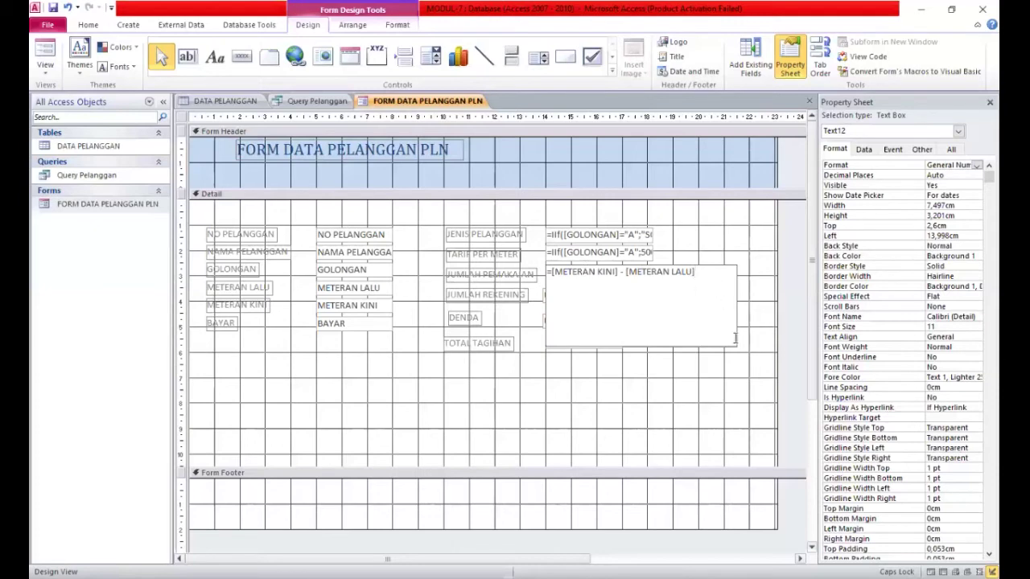
drag(735, 340, 655, 276)
Enlarge the JUMLAH REKENING text box, enter =[JUMLAH PEMAKAIAN * [TARIF PER METER] in it, and shrink it back to one line
click(573, 294)
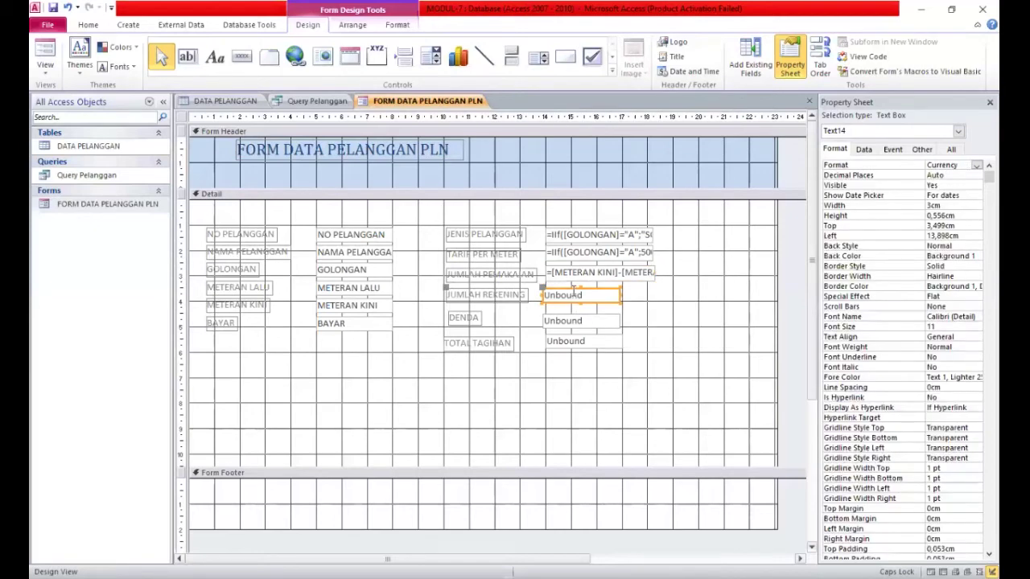
drag(620, 302, 705, 357)
click(599, 293)
text(=)
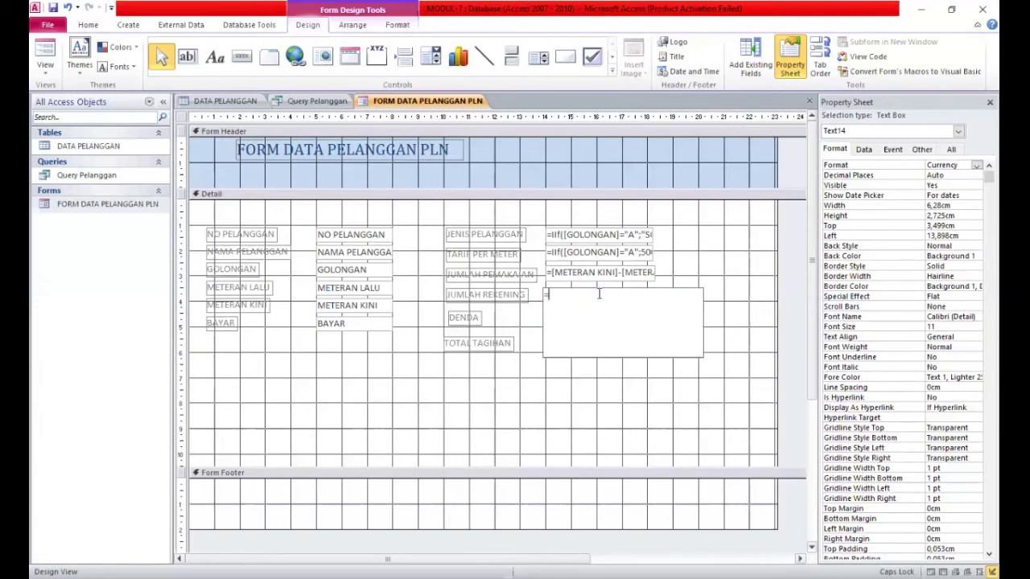
text([JUMLAH PEMAKAIAN)
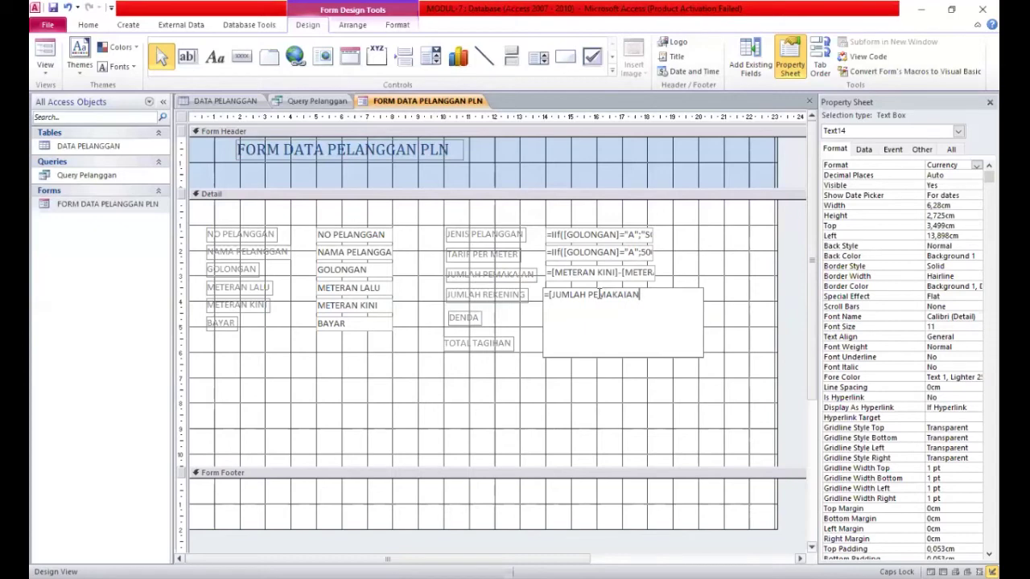
text( * [TARIF PER METER])
drag(542, 357, 546, 318)
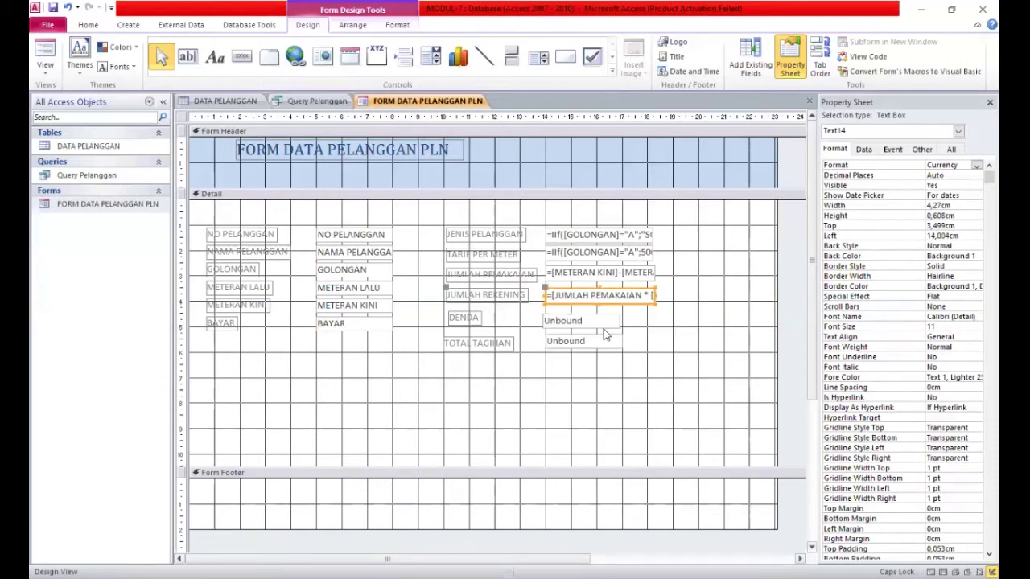
Enter =IIF([BAYAR]>20;20/100*[JUMLAH REAKENING];0) in the DENDA text box and shrink the box to one line
double_click(584, 325)
text(=IFF)
text(IIF([BAYAR)
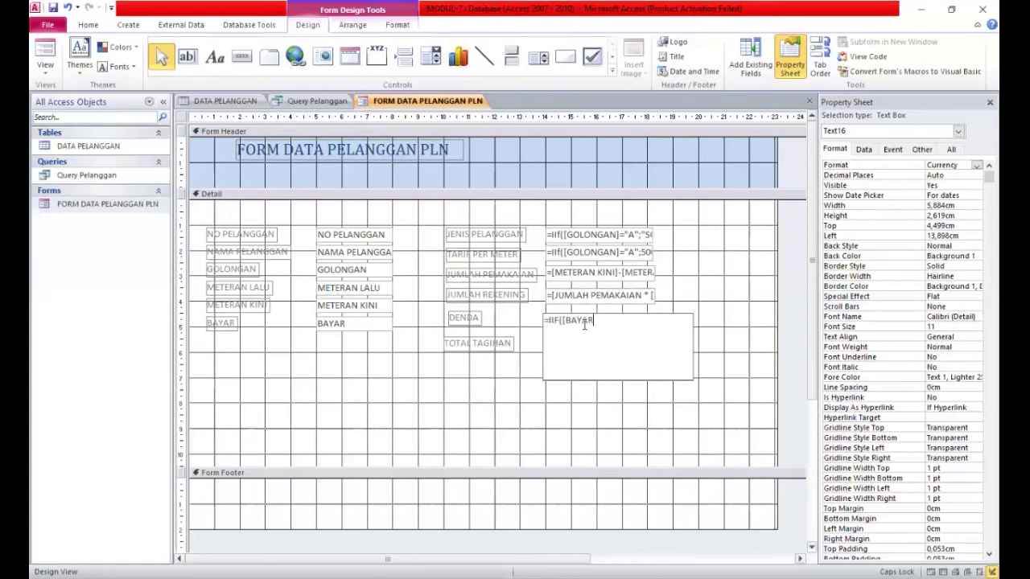
text(]>2)
text(0;20/100*[JUMLAH REAKENING];0)
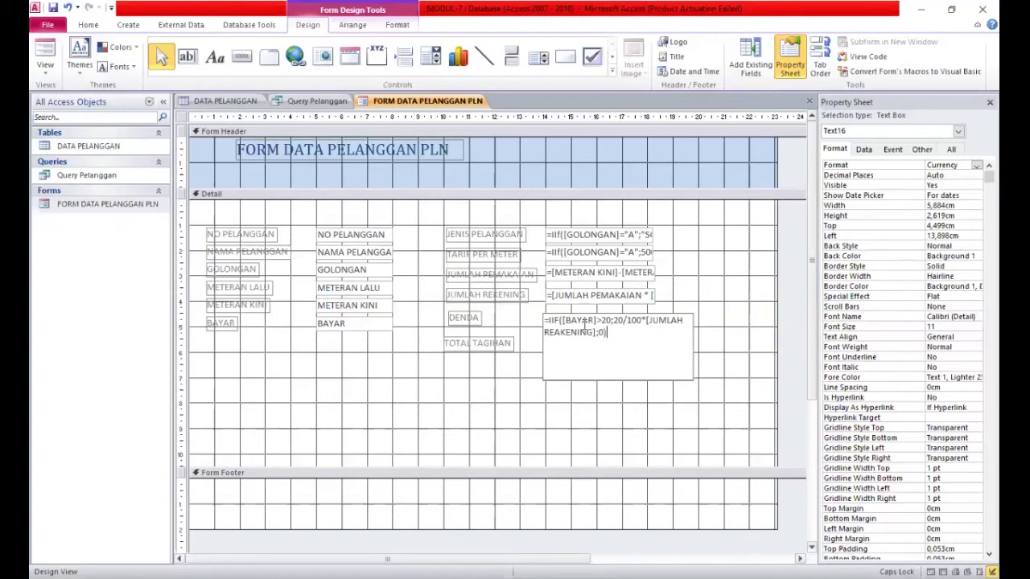
click(668, 357)
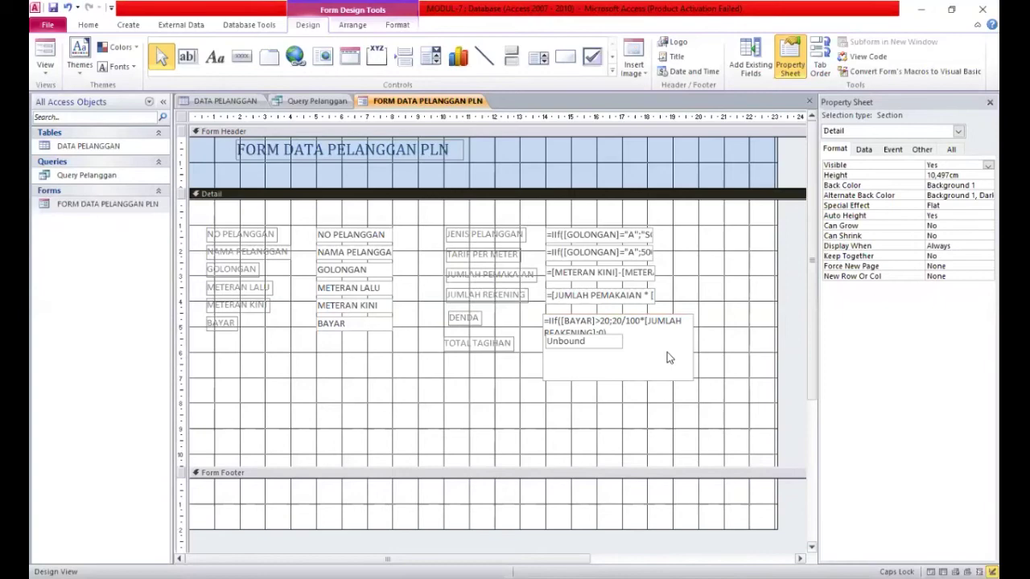
click(614, 325)
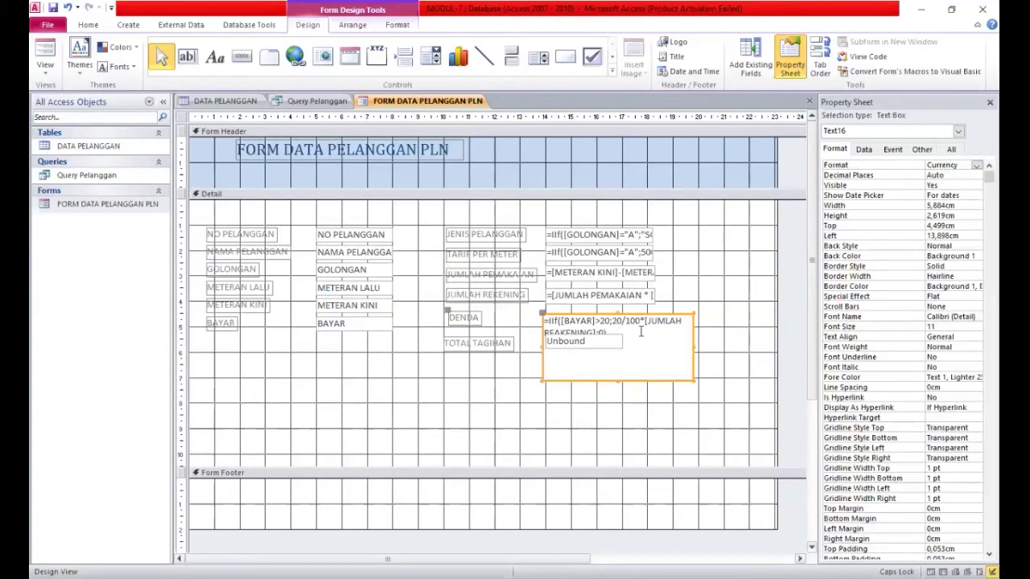
click(690, 378)
drag(674, 347, 658, 328)
Enlarge the TOTAL TAGIHAN text box, enter =[JUMLAH REKENING] + [DENDA] in it, and shrink it to one line
click(592, 337)
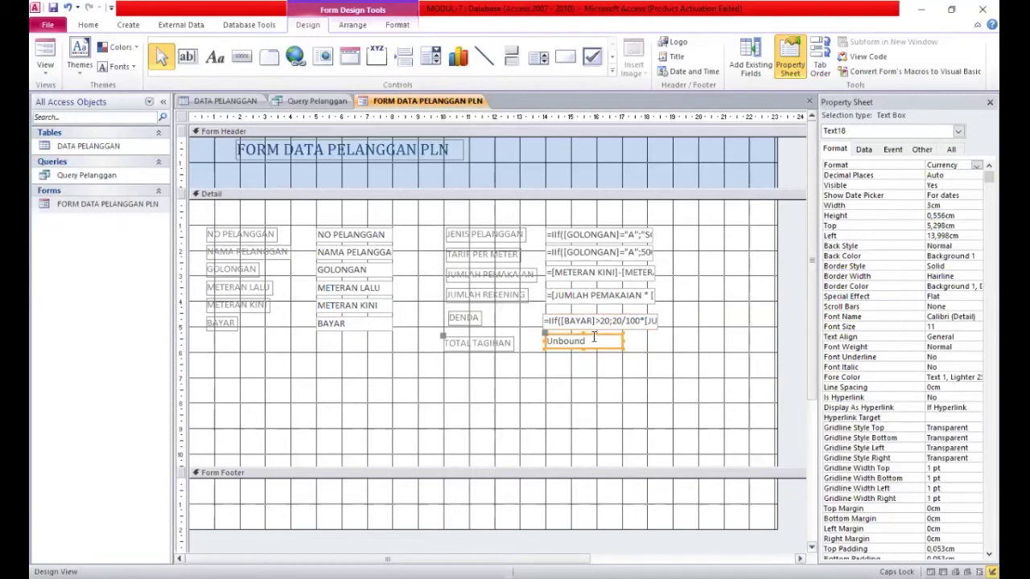
drag(622, 347, 658, 378)
click(594, 343)
text(=[JUMLAH REKENING)
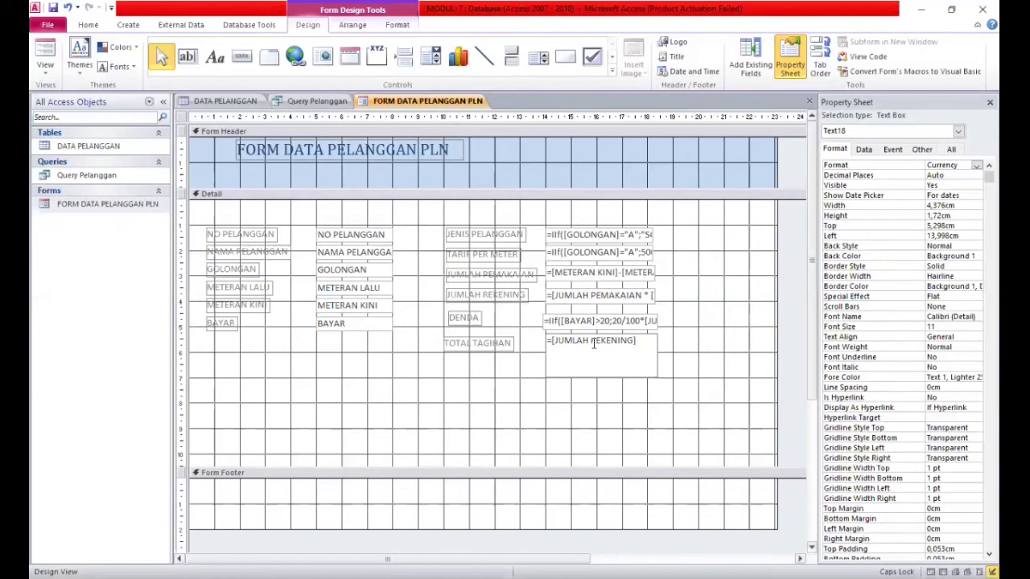
text(] + [DENDA])
click(665, 377)
click(653, 370)
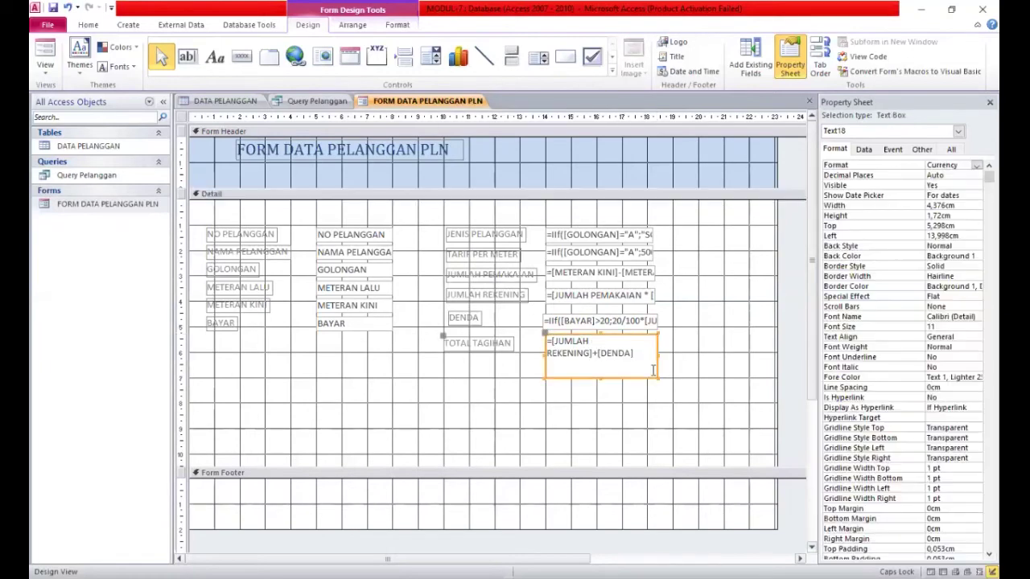
click(660, 386)
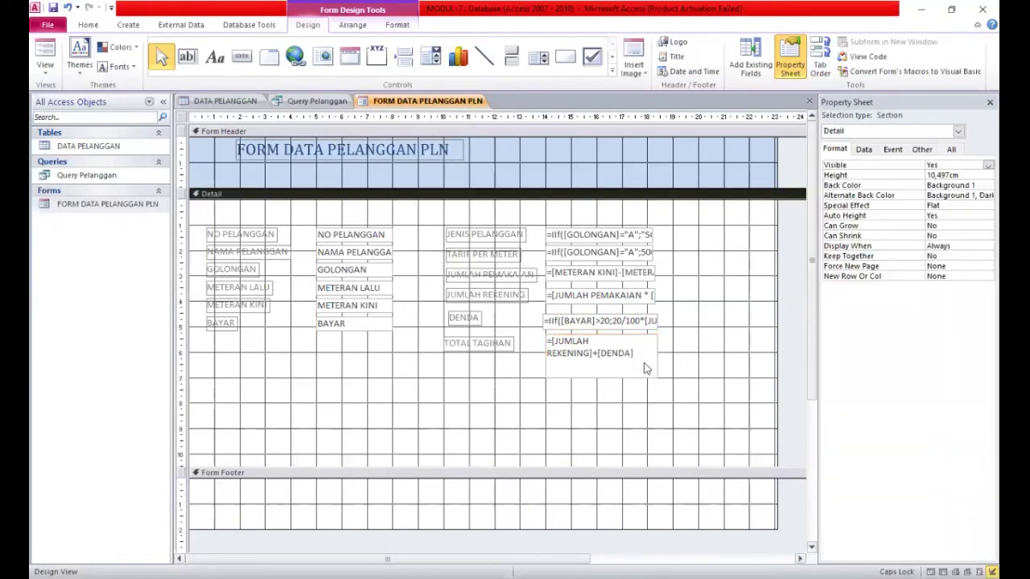
click(646, 365)
drag(658, 378, 640, 352)
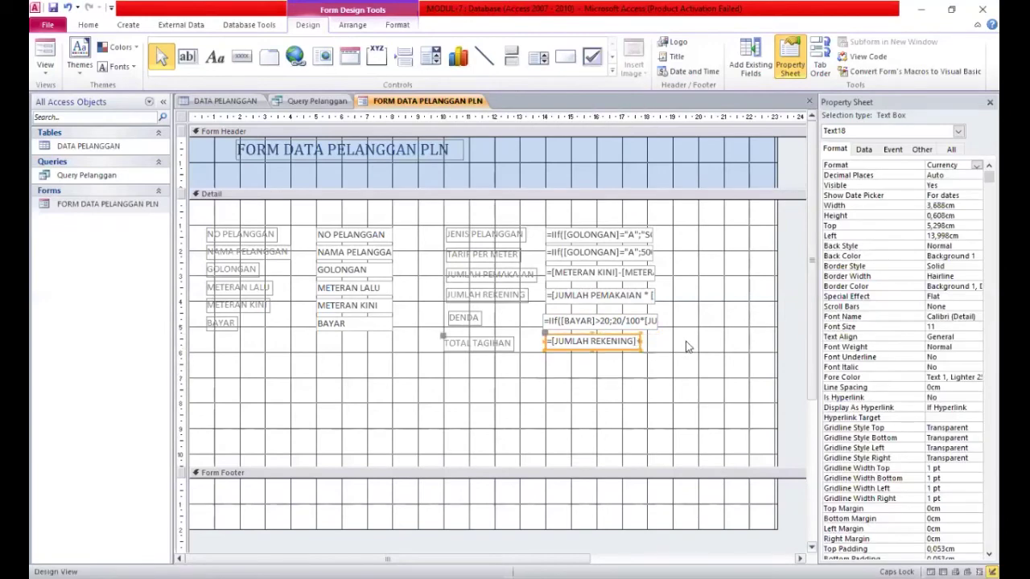
Open FORM DATA PELANGGAN PLN in Form view to check the calculated fields
double_click(126, 206)
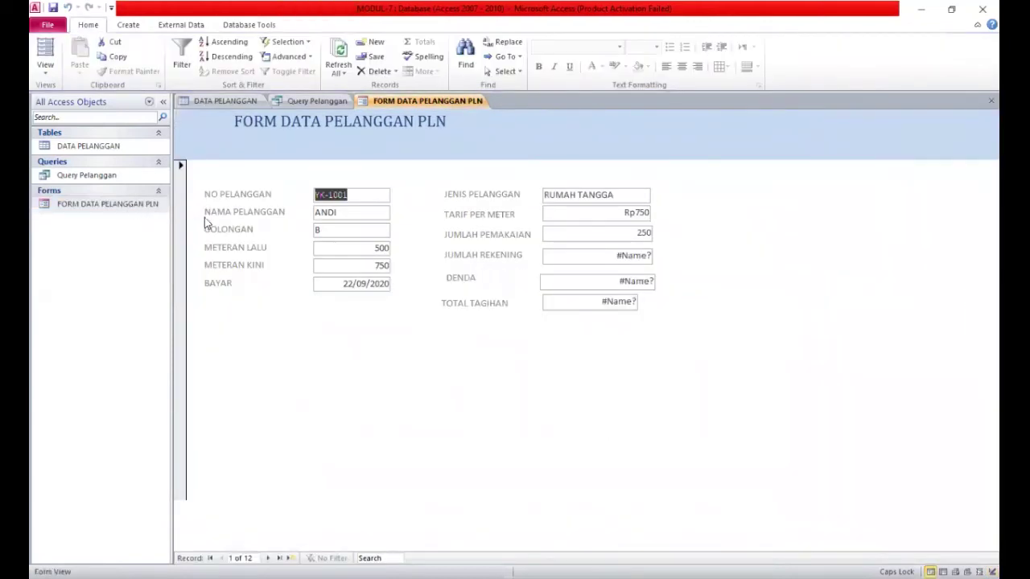
scroll(493, 338, down, 1)
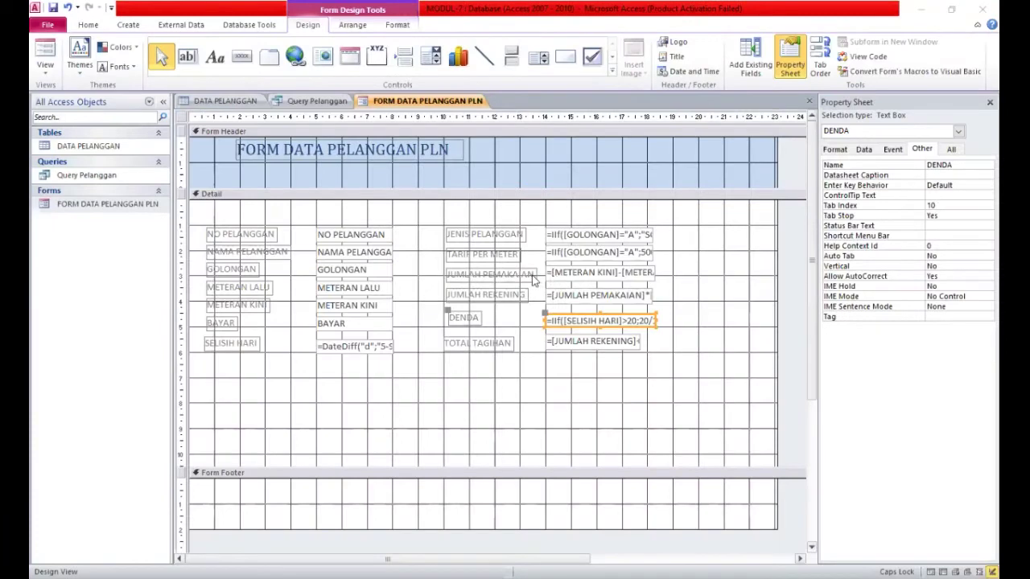
Examine the full expression and Name property of the enlarged TARIF PER METER text box, and shrink it back to one line
click(533, 276)
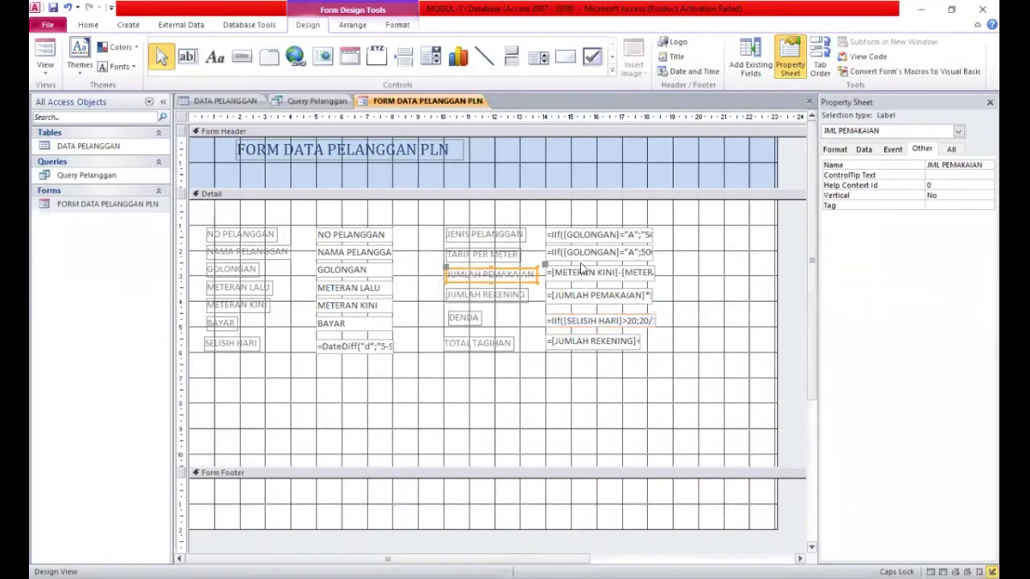
click(502, 256)
click(573, 259)
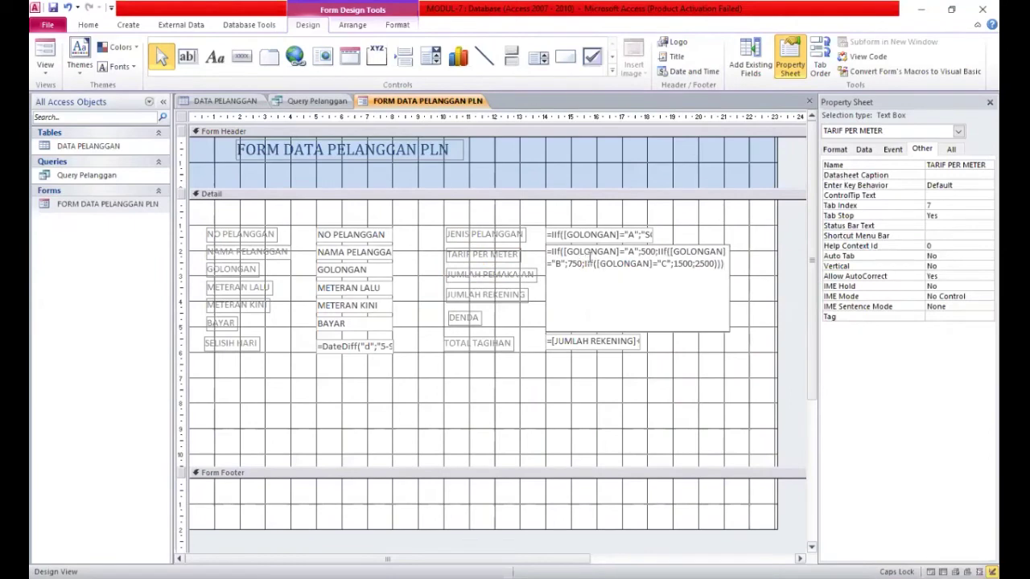
click(838, 154)
click(919, 151)
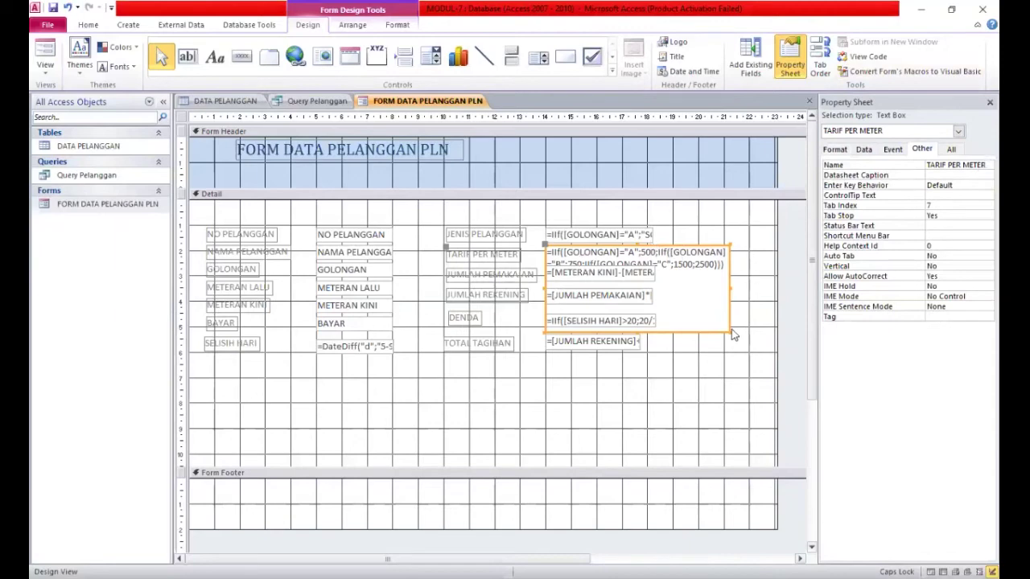
drag(731, 330, 686, 259)
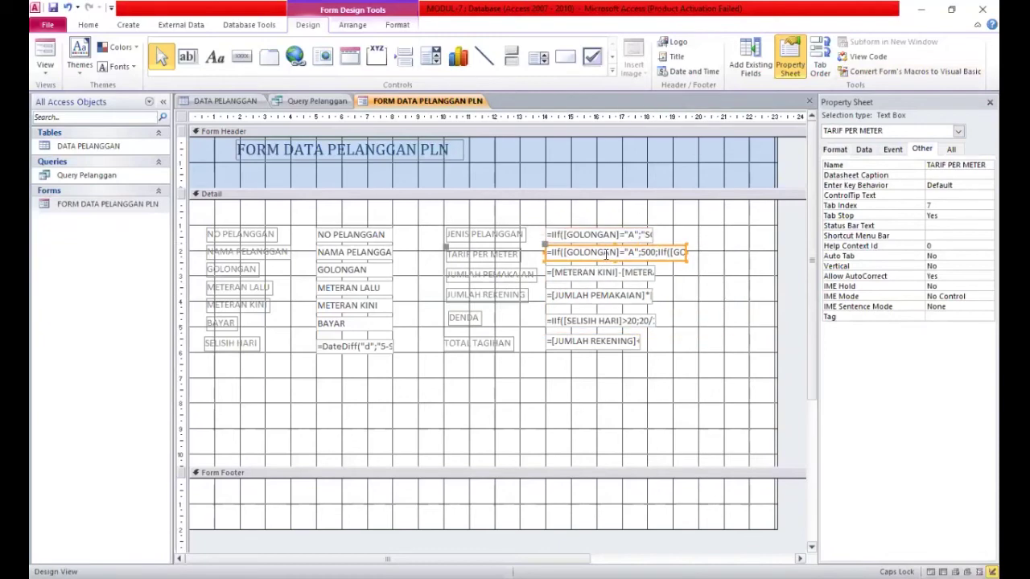
Enlarge the JUMLAH REKENING text box to examine its full expression and name, and shrink it back to one line
click(603, 295)
drag(650, 301, 722, 370)
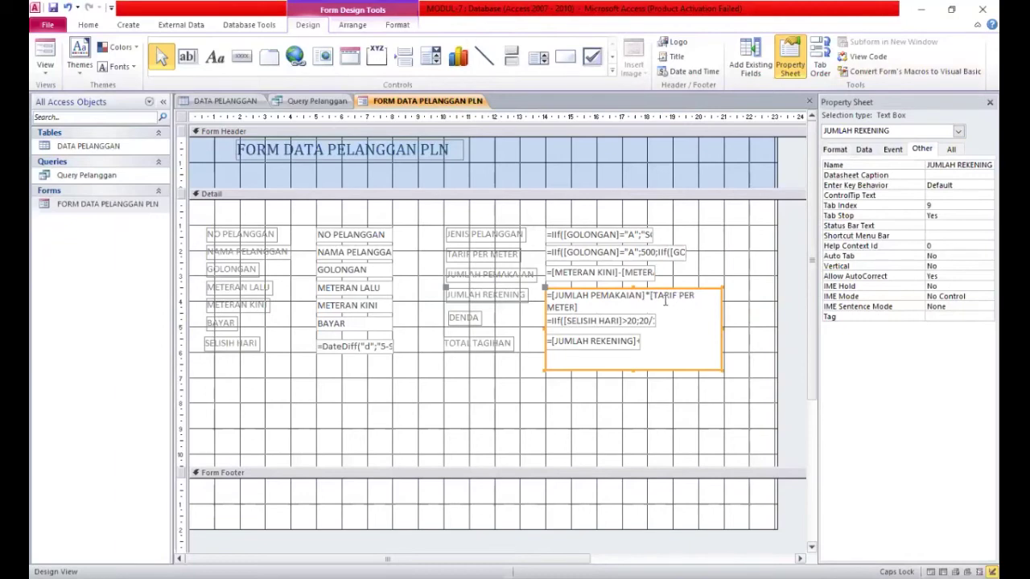
click(664, 301)
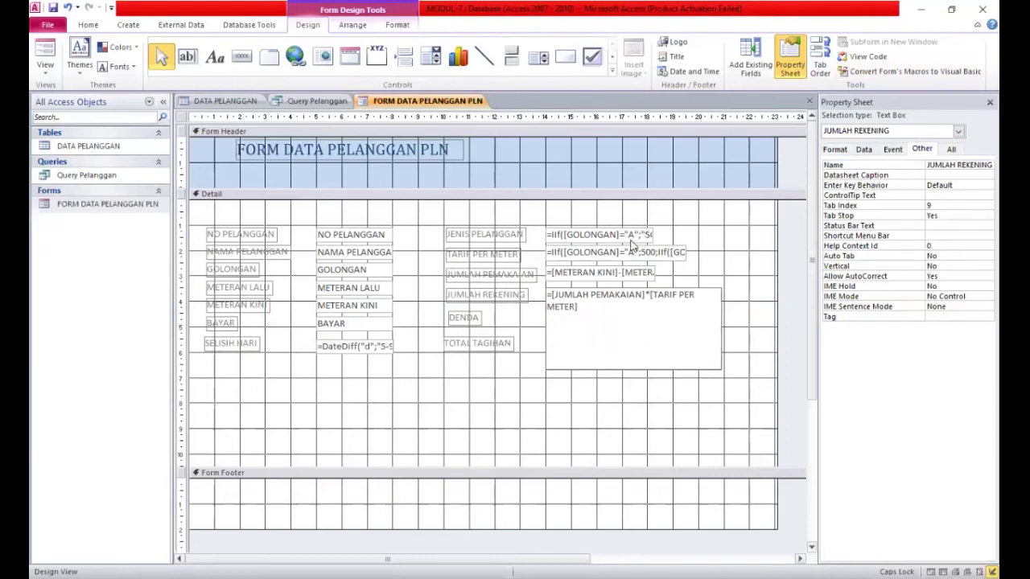
click(665, 298)
click(663, 303)
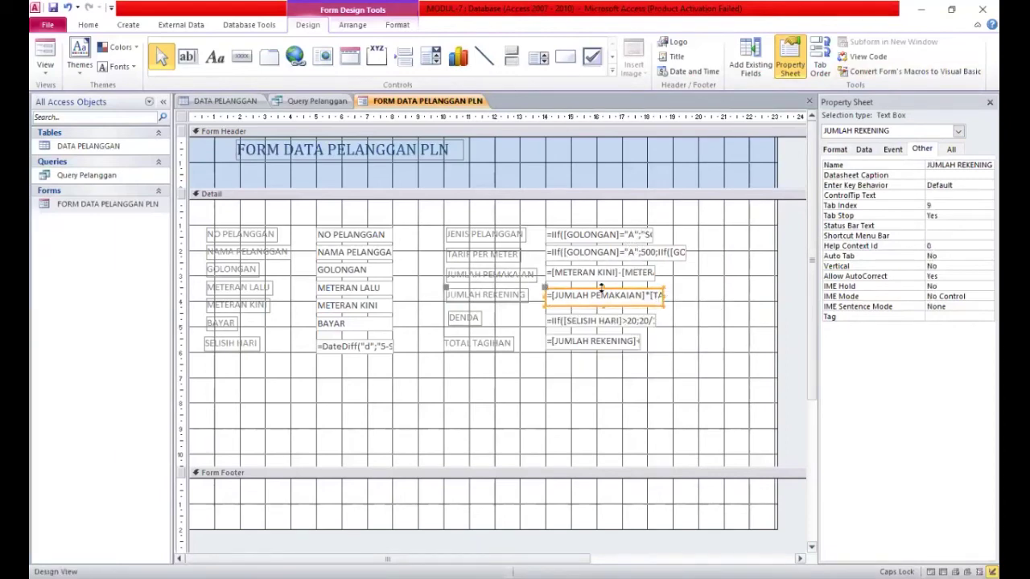
Check the Name property of the TARIF PER METER, JUMLAH PEMAKAIAN, JUMLAH REKENING and DENDA text boxes
click(571, 252)
click(606, 273)
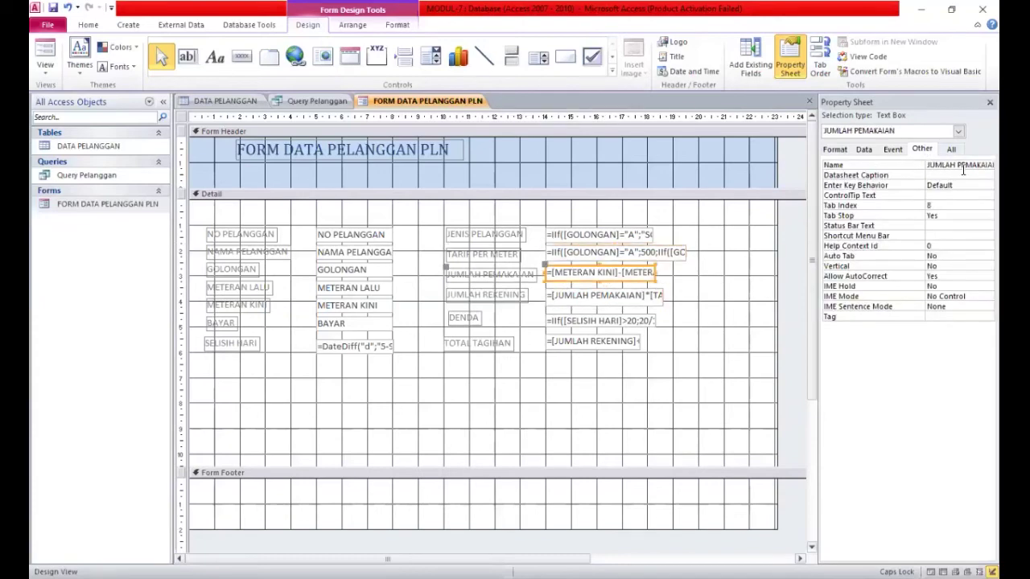
click(616, 299)
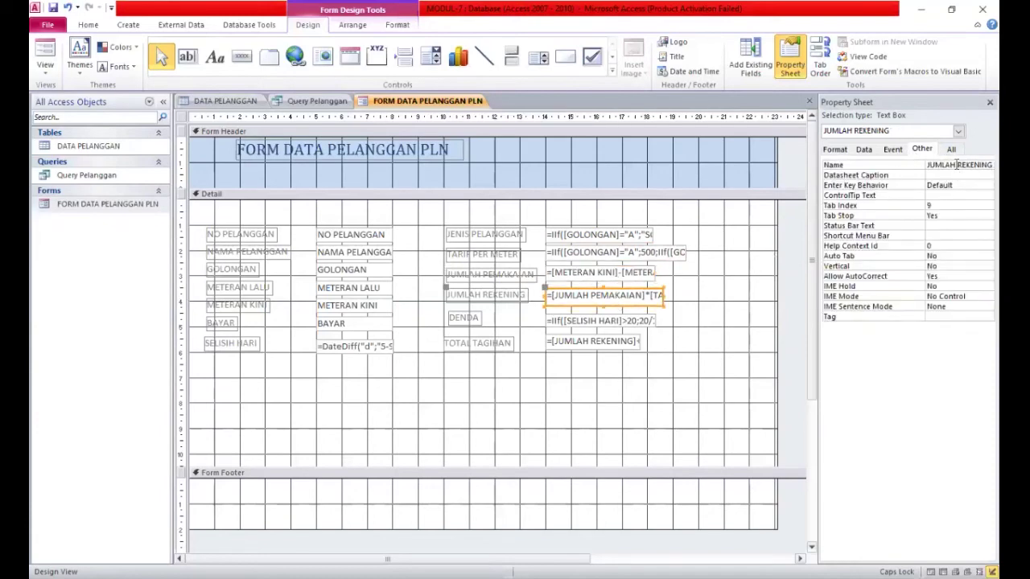
click(612, 322)
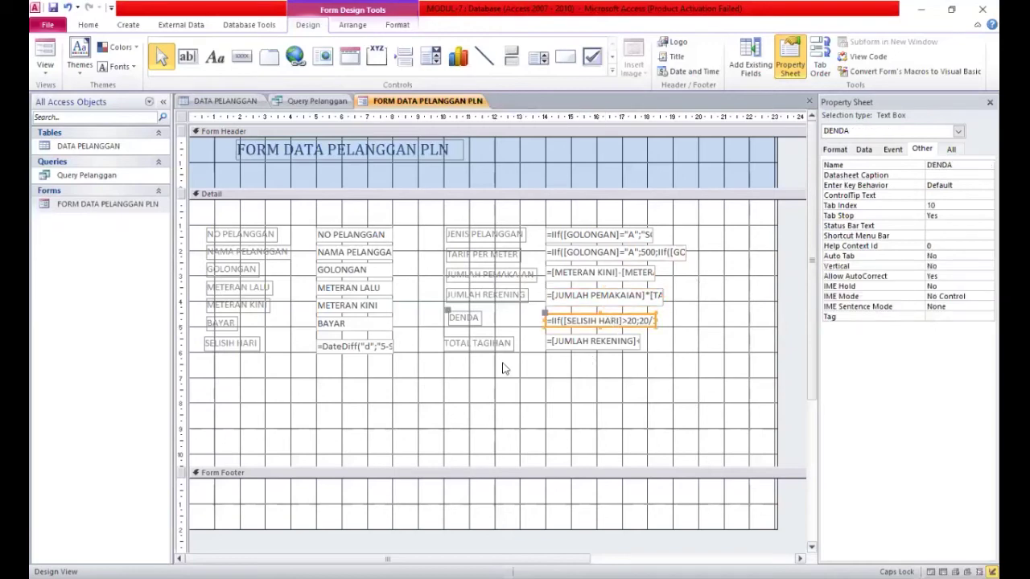
Enlarge the DENDA text box to examine its full expression, and shrink it back to one line
drag(653, 328, 756, 384)
click(640, 321)
click(648, 320)
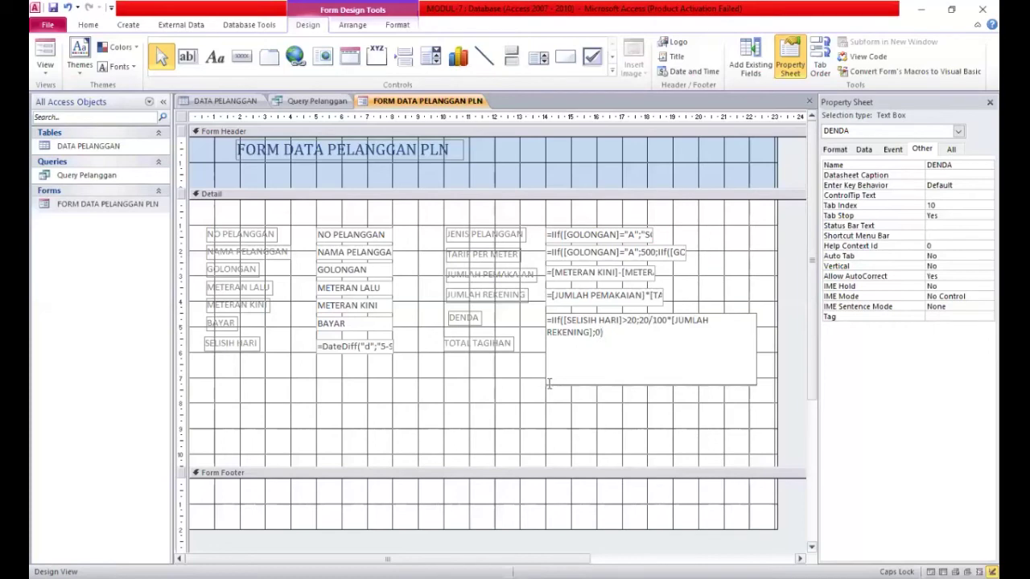
drag(540, 382, 544, 330)
drag(755, 333, 667, 328)
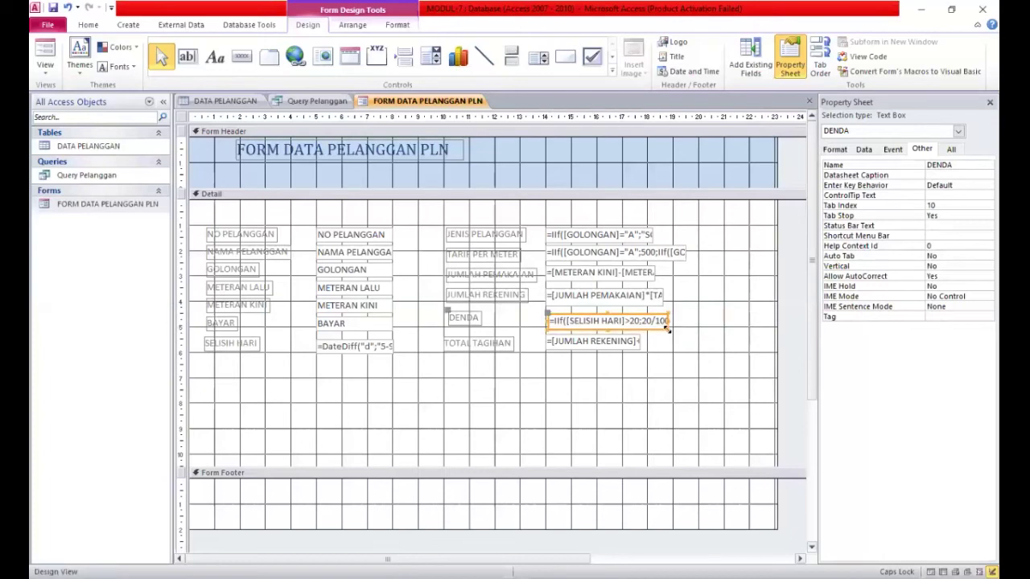
Open the SELISIH HARI text box's control source in the Expression Builder and delete everything after =DateDiff
click(238, 346)
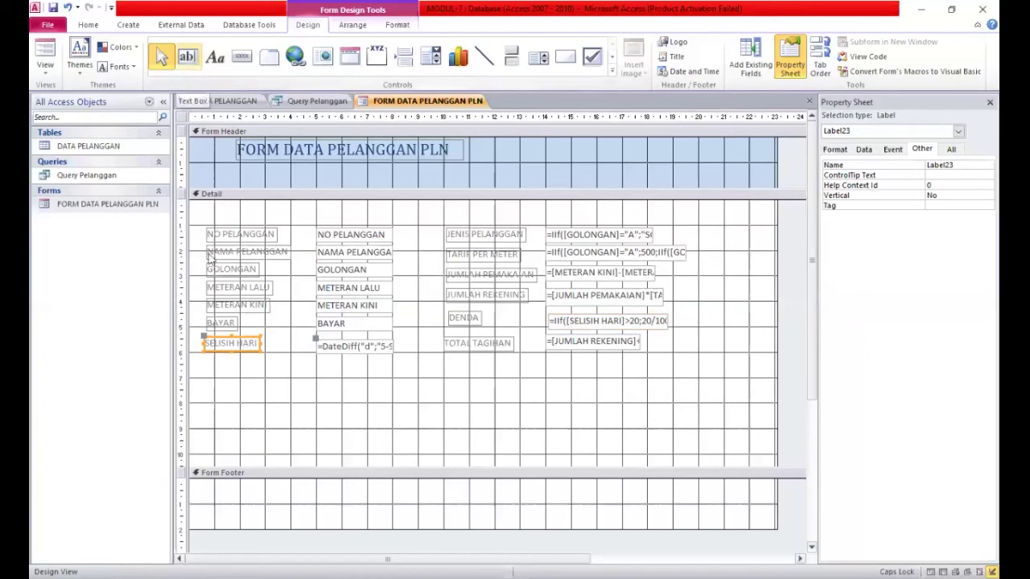
click(351, 347)
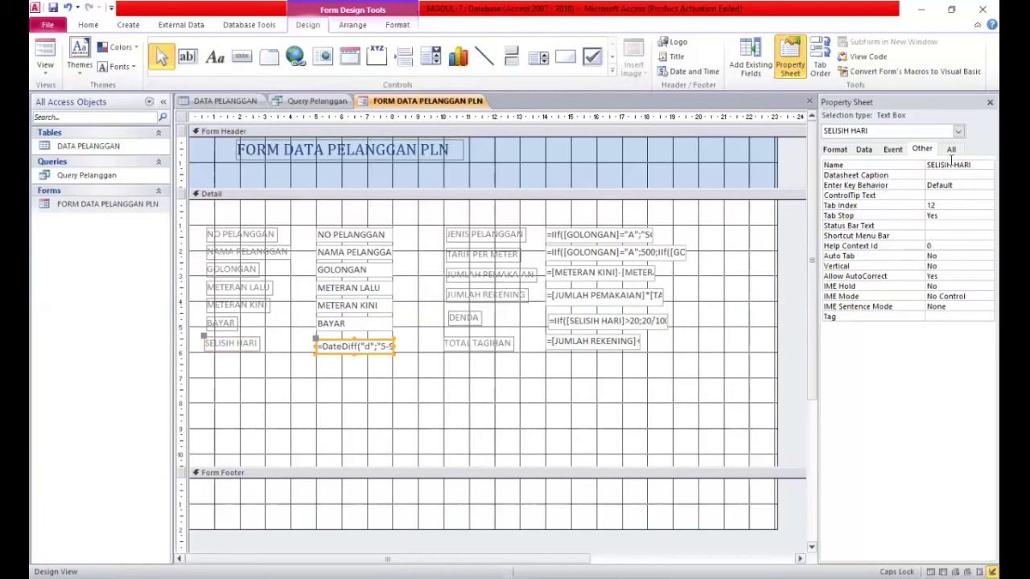
click(866, 150)
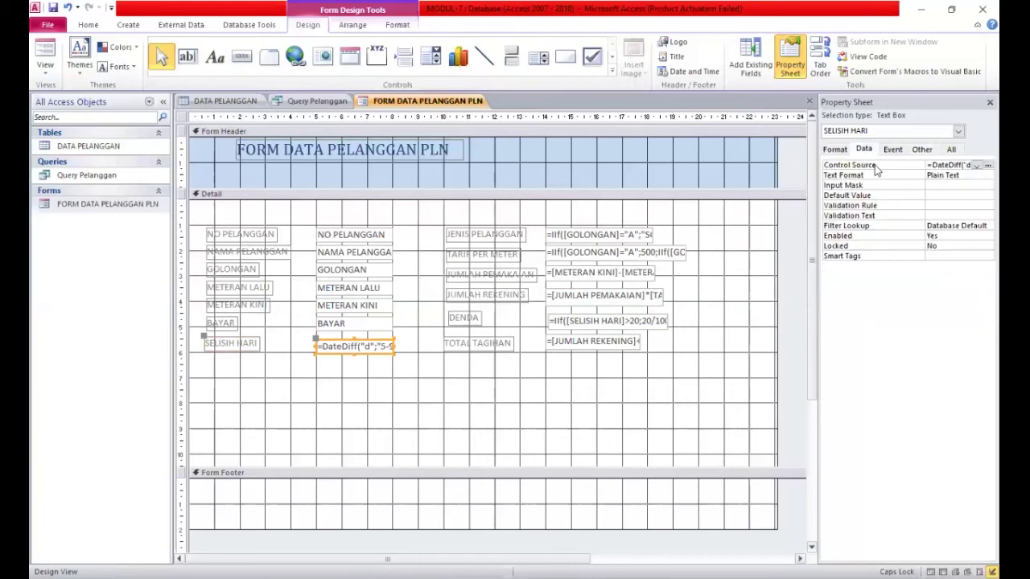
click(981, 164)
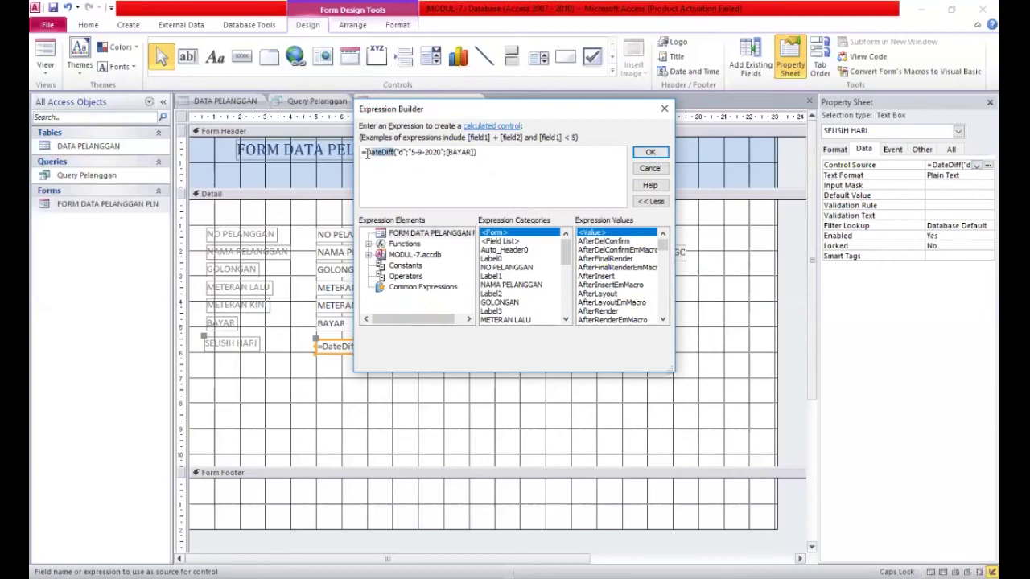
drag(481, 151, 393, 153)
key(BackSpace)
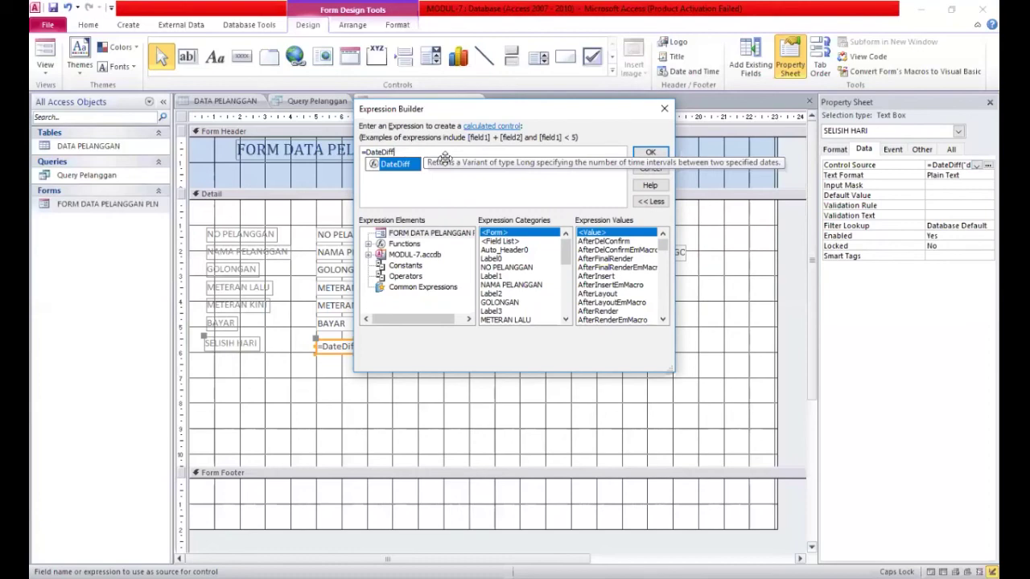
Enter ("d";"1-9-2020"; as the opening DateDiff arguments, with semicolons as separators
text(()
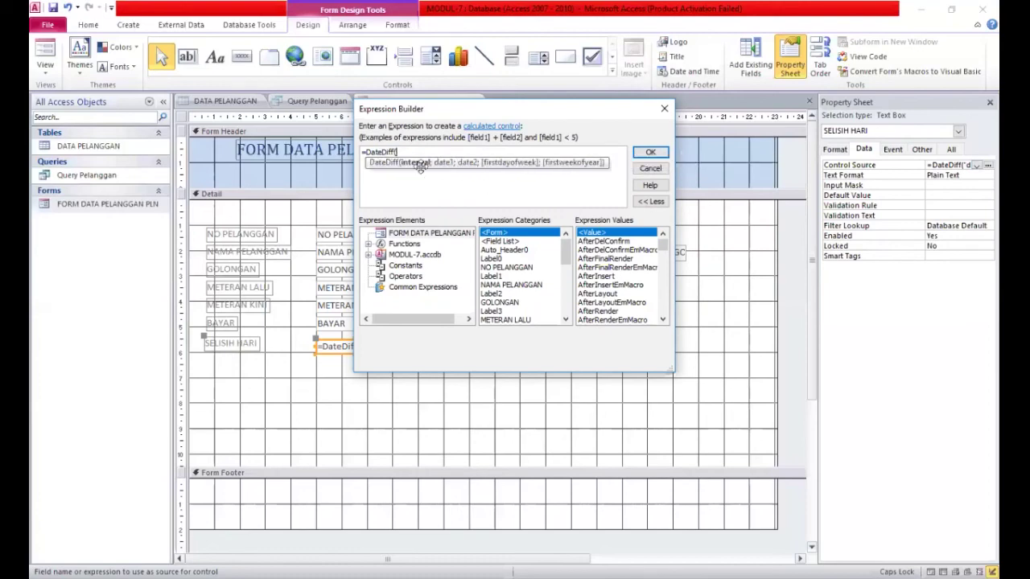
text(")
text(D)
key(BackSpace)
key(Caps_Lock)
text(d";)
text(1)
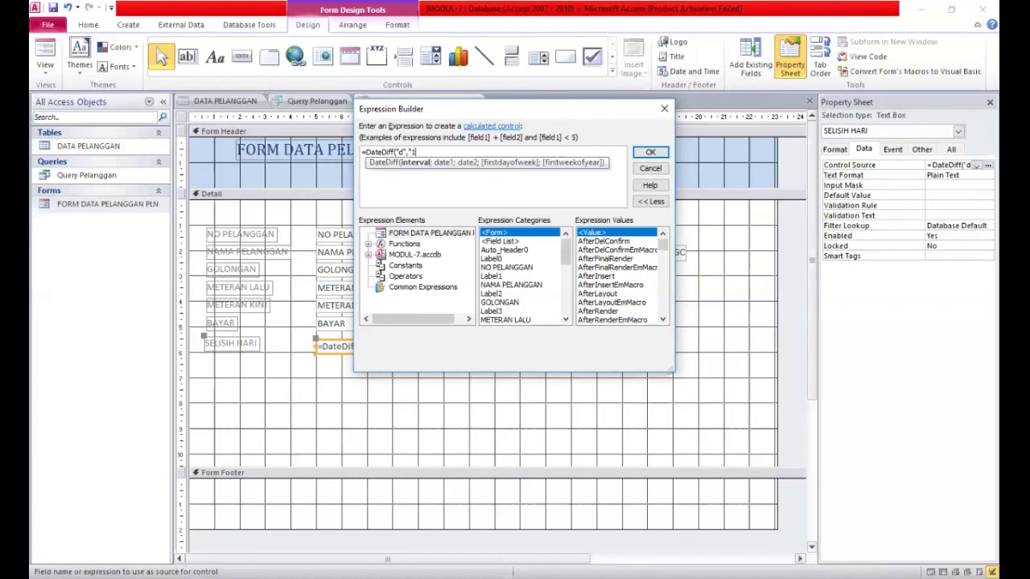
text(-9-2020";)
click(413, 155)
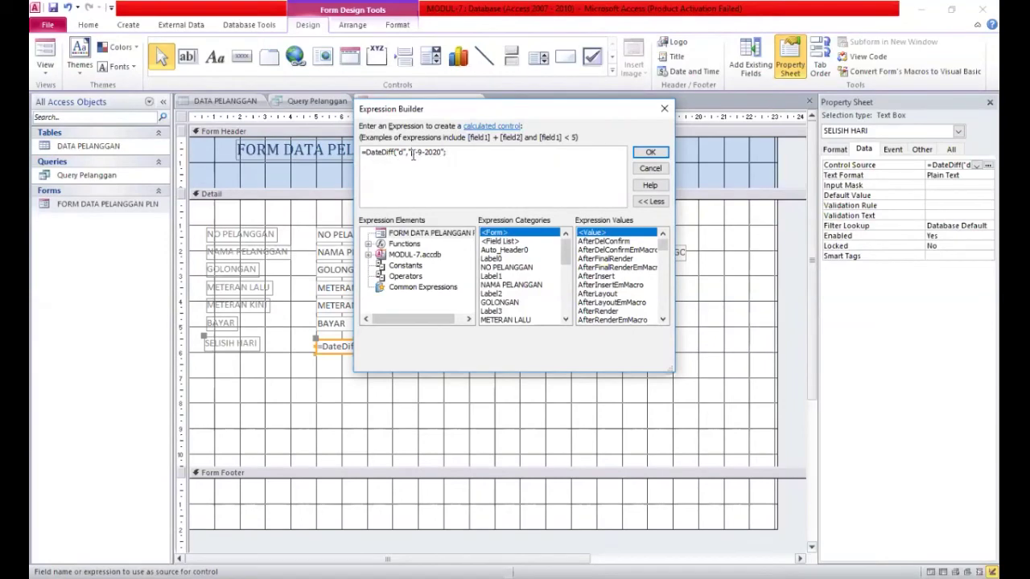
key(Left)
key(BackSpace)
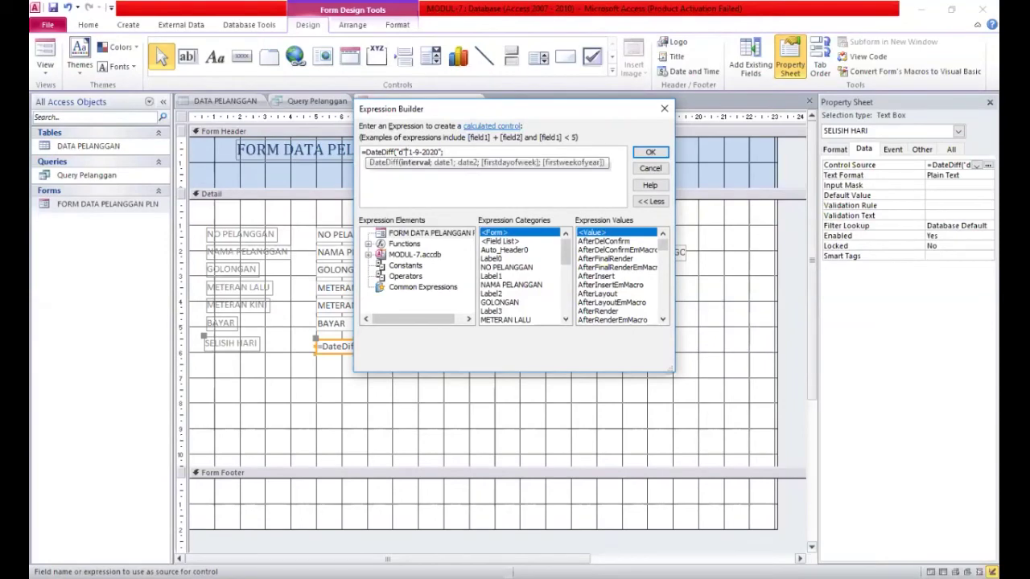
text(;)
Complete the SELISIH HARI expression with [BAYAR]) as the second date and apply it
click(474, 151)
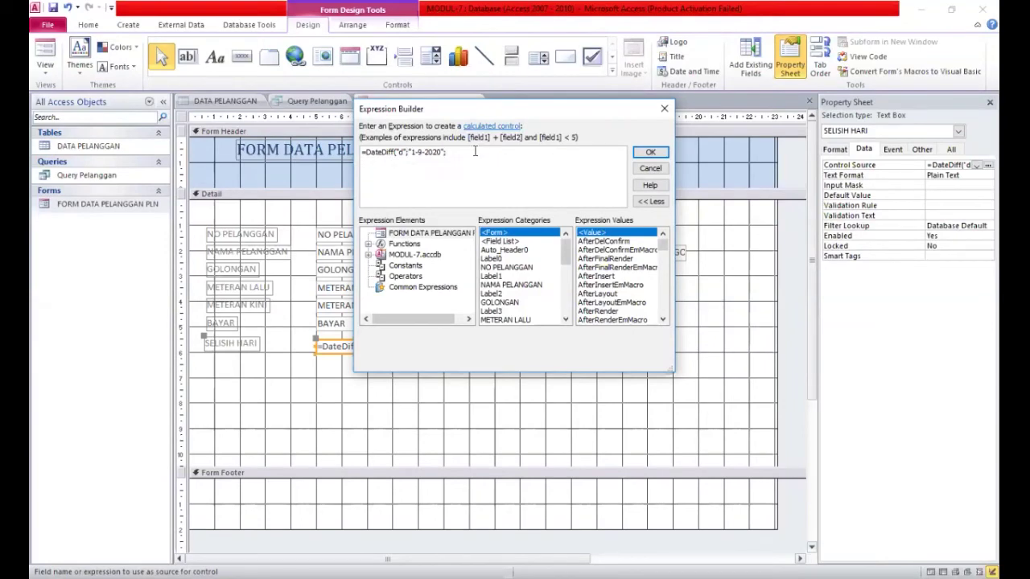
text([)
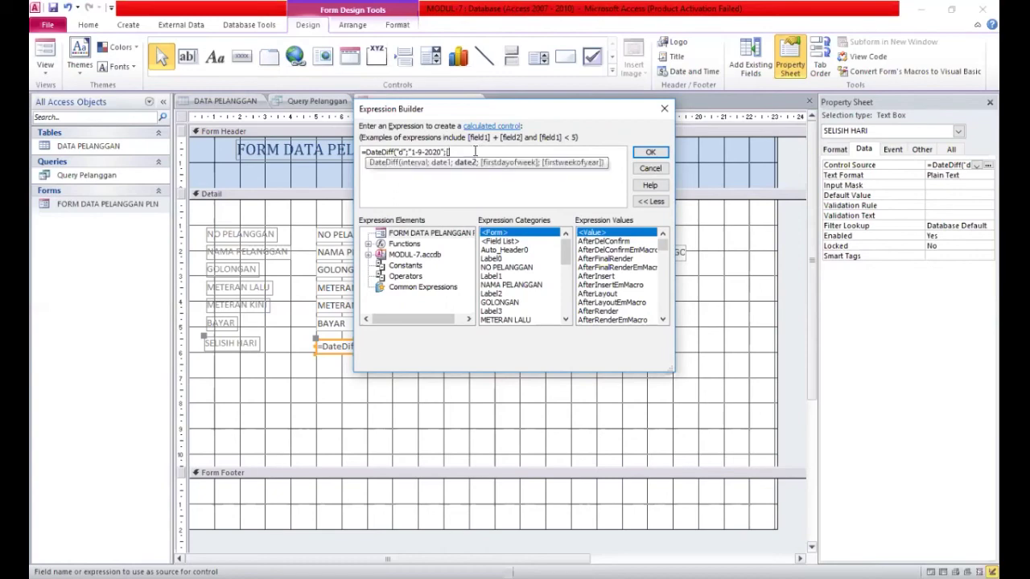
text(B)
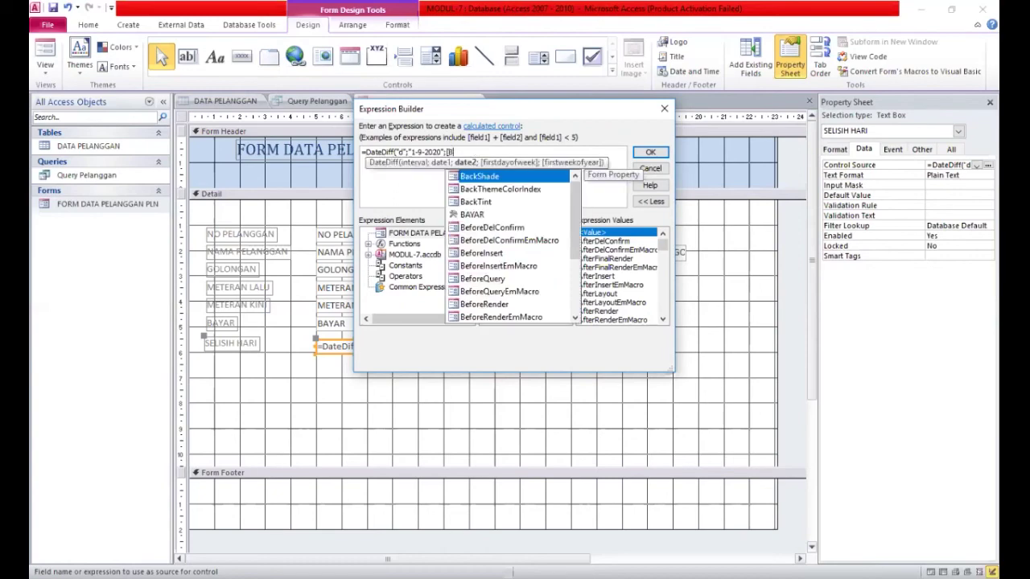
text(AYAR)
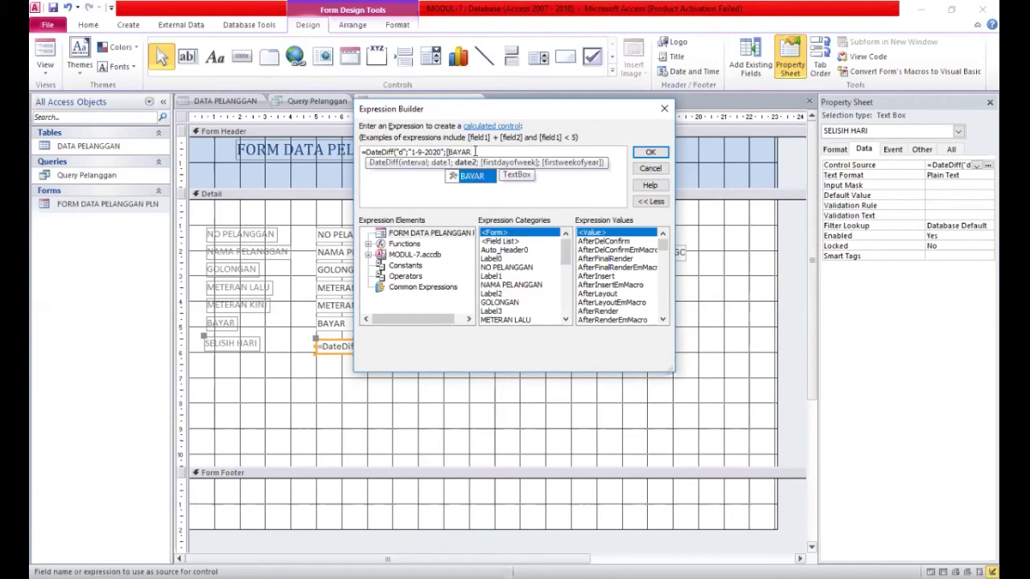
text(]))
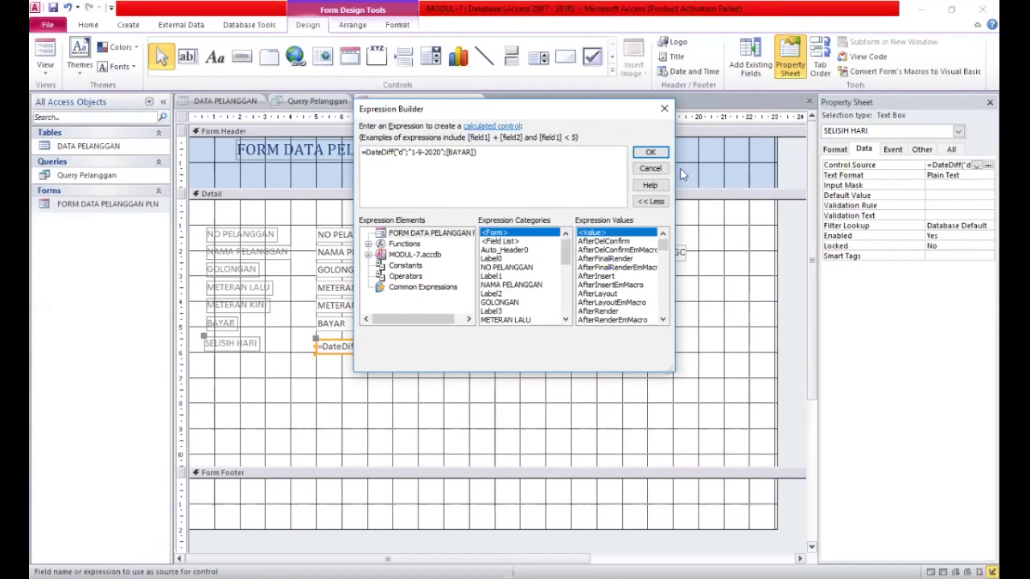
click(651, 153)
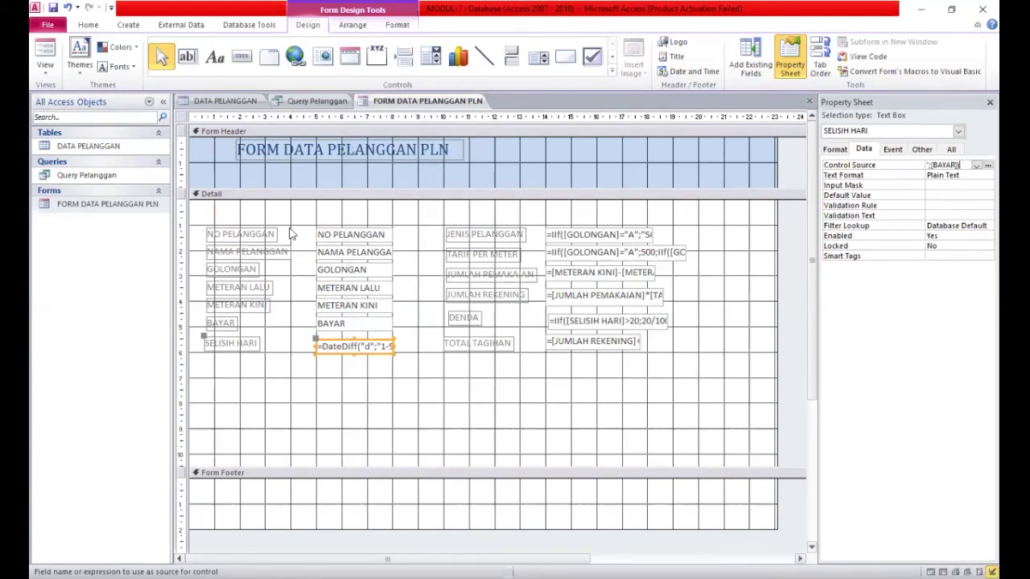
Open FORM DATA PELANGGAN PLN in Form view and browse the first four records to check the calculated fields
double_click(112, 205)
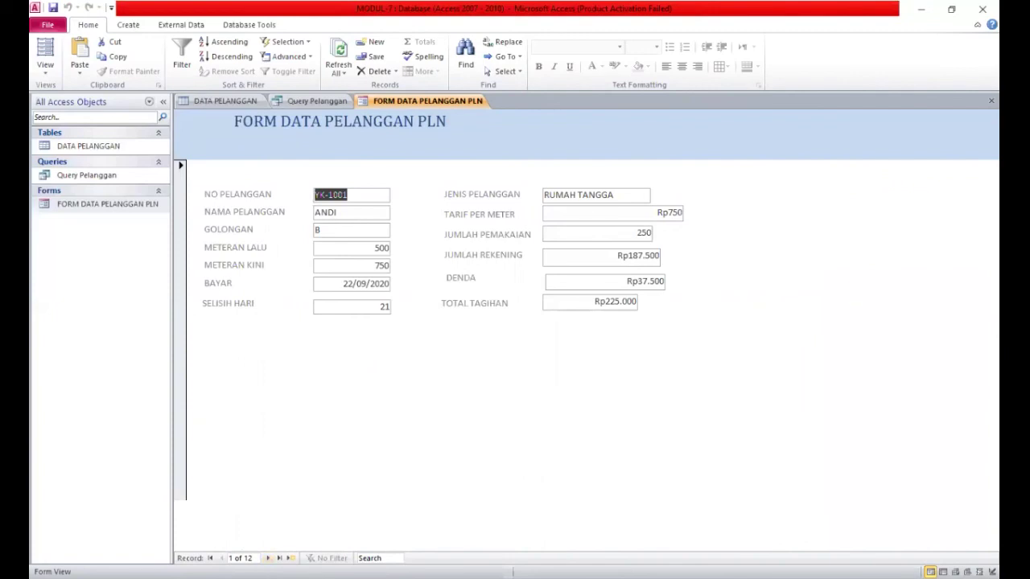
click(268, 557)
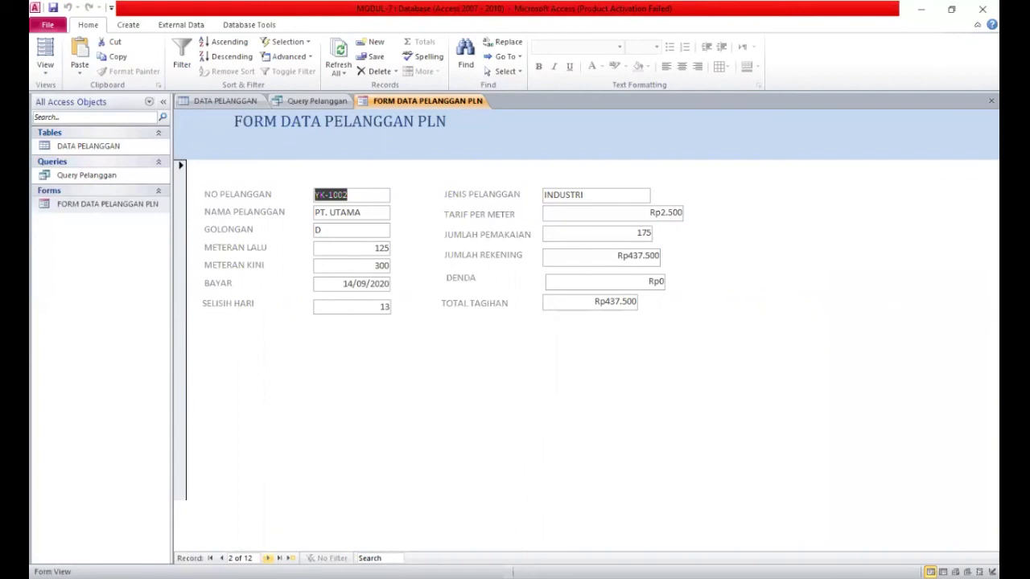
key(Page_Down)
key(Page_Down)
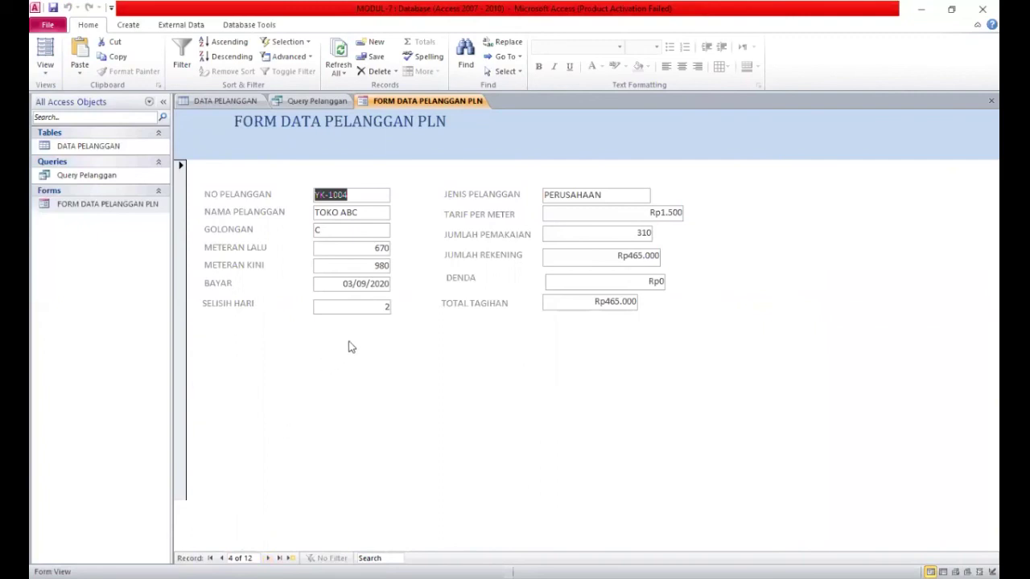
Return FORM DATA PELANGGAN PLN to Design view and enlarge the SELISIH HARI text box to show its full expression
right_click(151, 205)
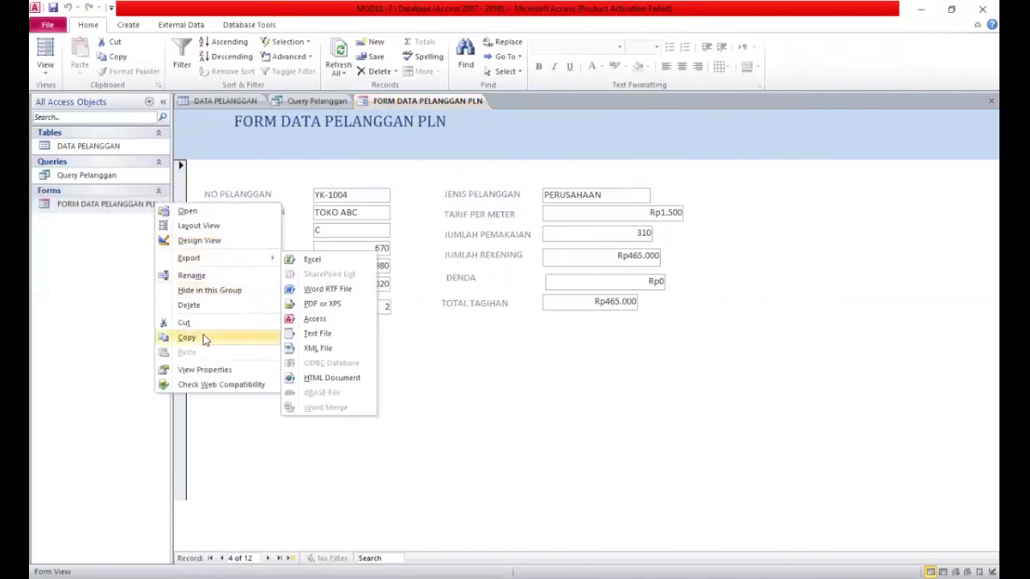
click(209, 241)
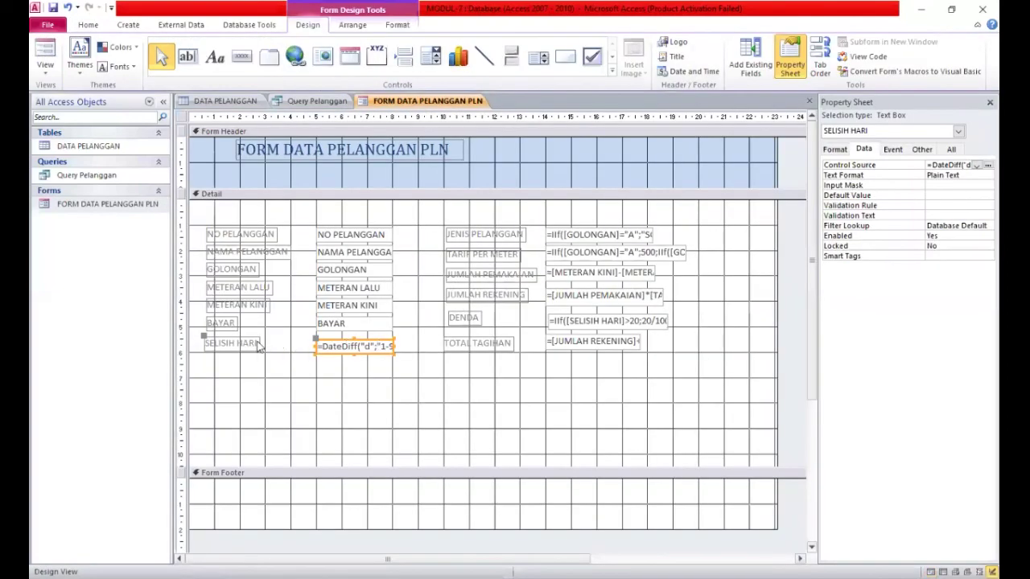
drag(394, 354, 484, 429)
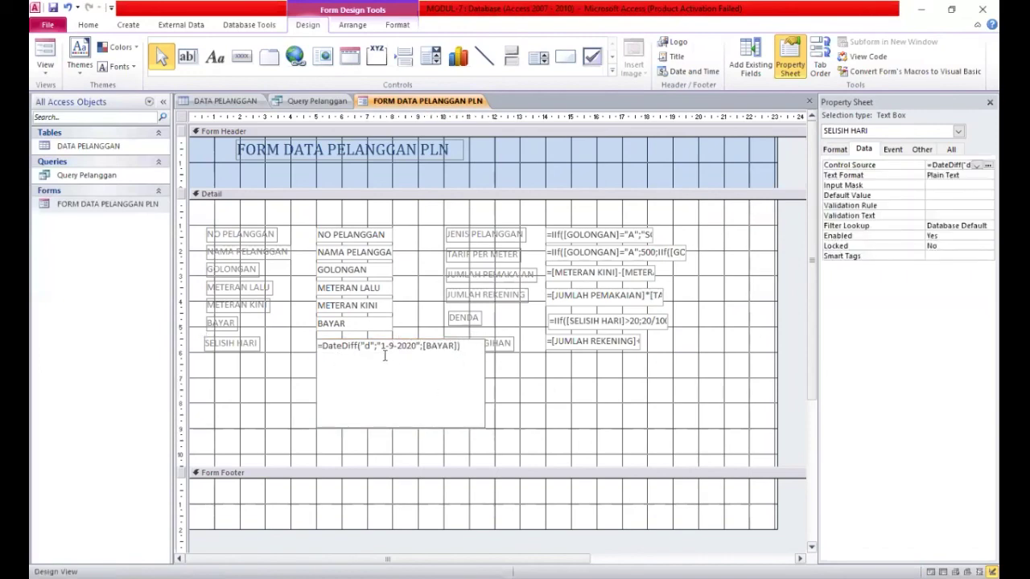
Enlarge the JENIS PELANGGAN text box until its nested IIf expression fits on two lines
click(648, 235)
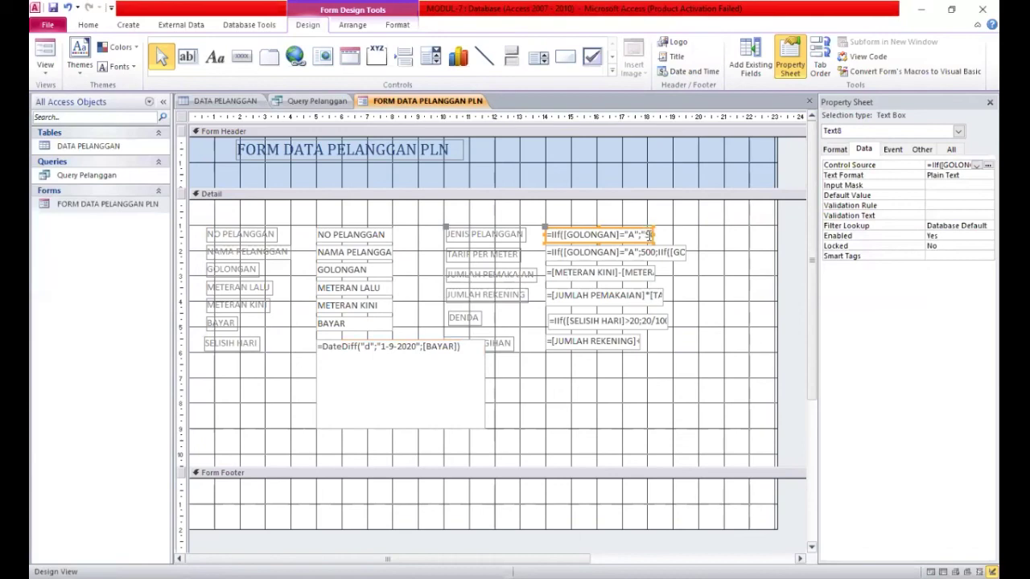
drag(651, 241, 749, 332)
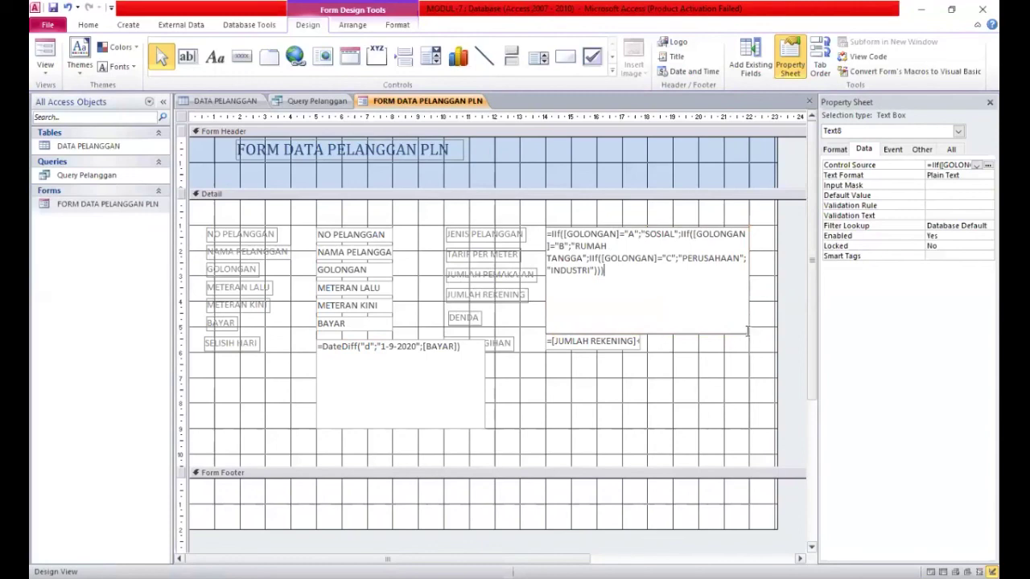
drag(751, 335, 788, 308)
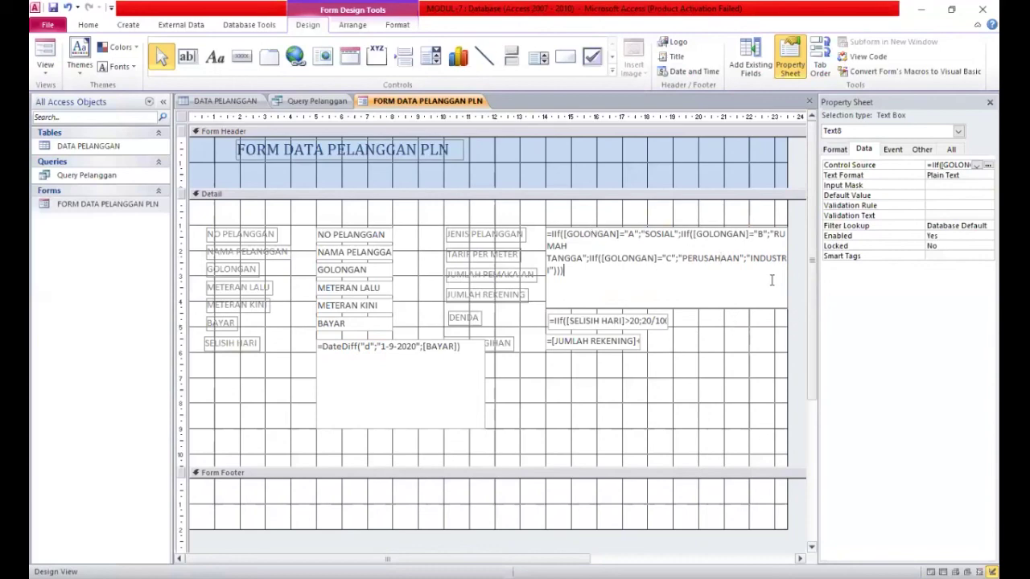
click(787, 307)
drag(787, 306, 744, 318)
click(690, 278)
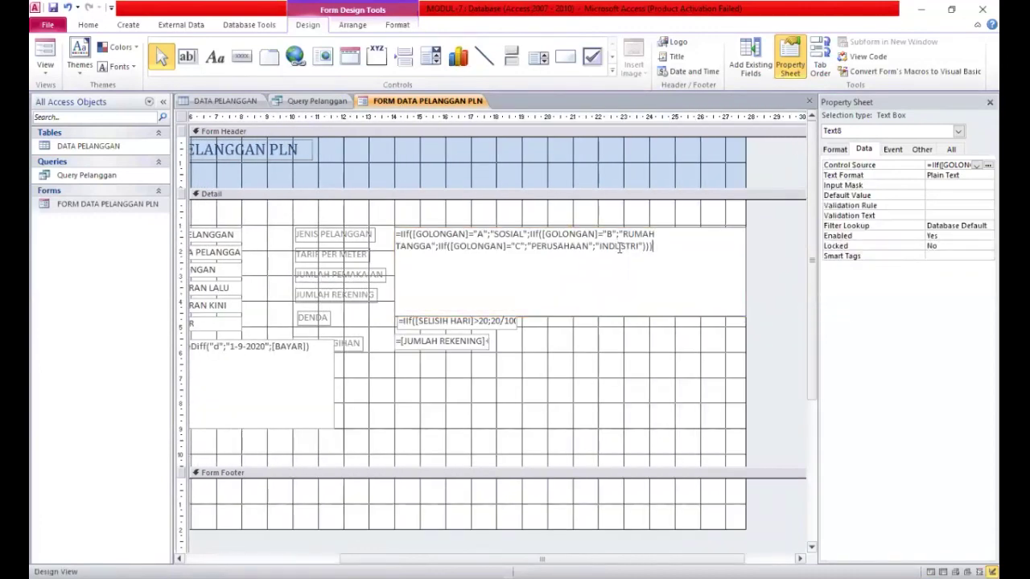
click(502, 321)
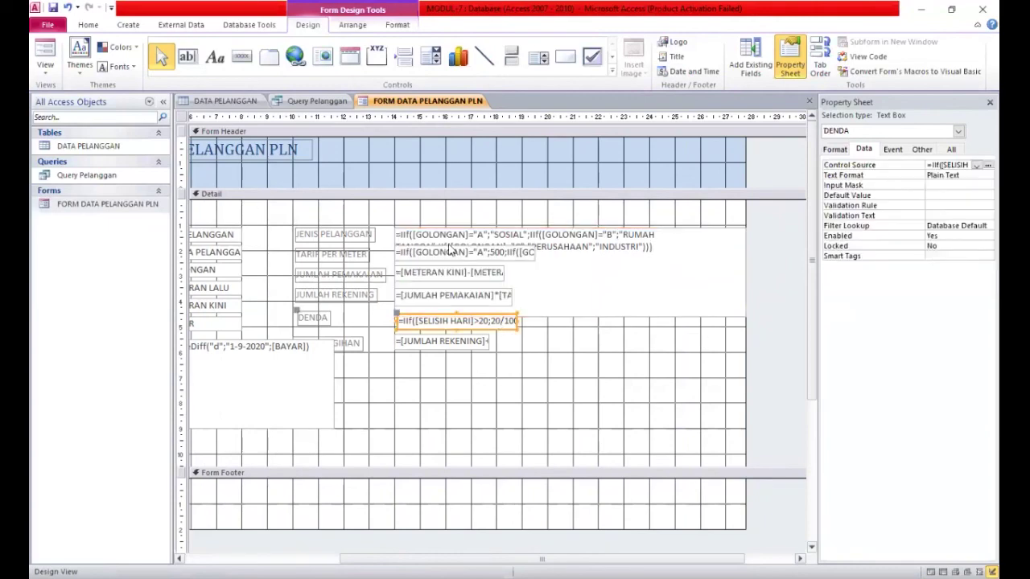
Enlarge the TARIF PER METER text box until its whole IIf expression fits on one line
click(450, 252)
drag(535, 260, 753, 396)
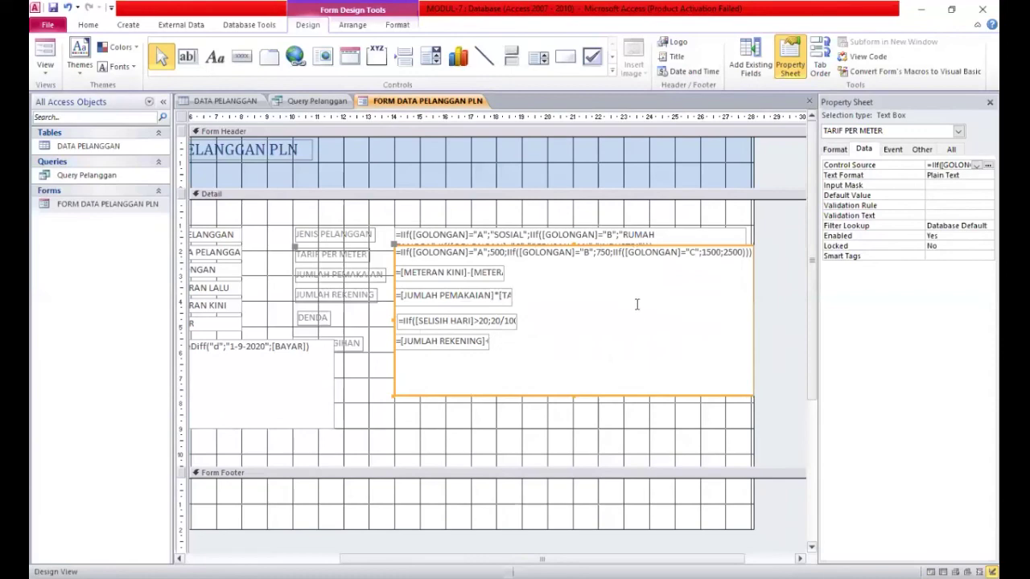
click(632, 279)
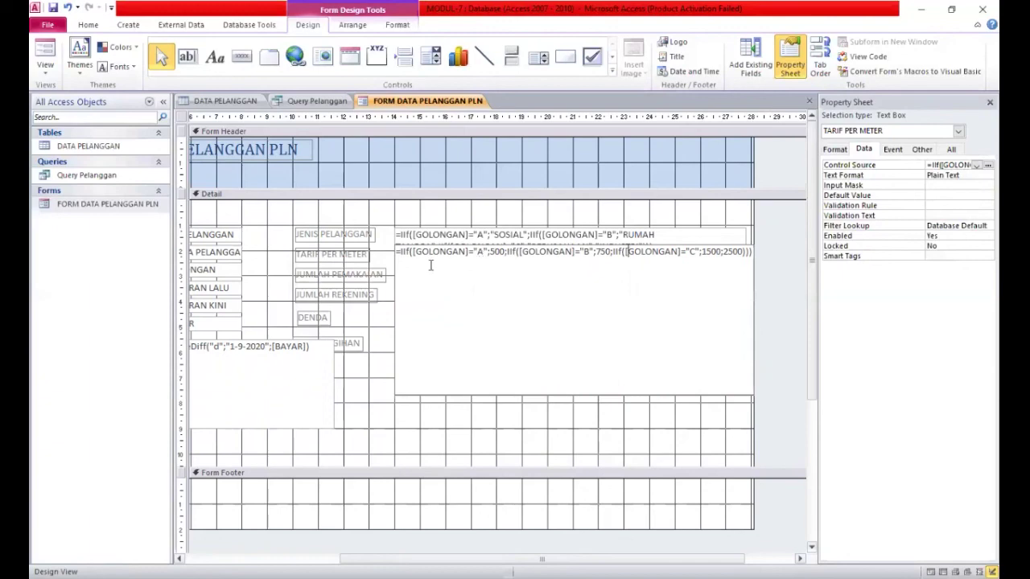
click(386, 269)
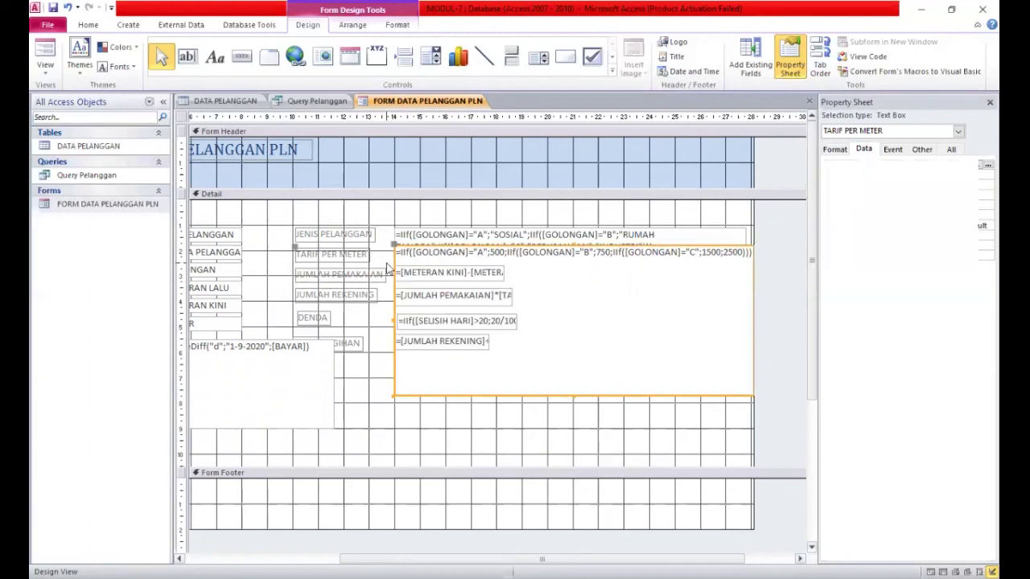
Widen the JUMLAH PEMAKAIAN and JUMLAH REKENING text boxes to show their full expressions
click(438, 273)
drag(505, 282, 631, 287)
click(493, 297)
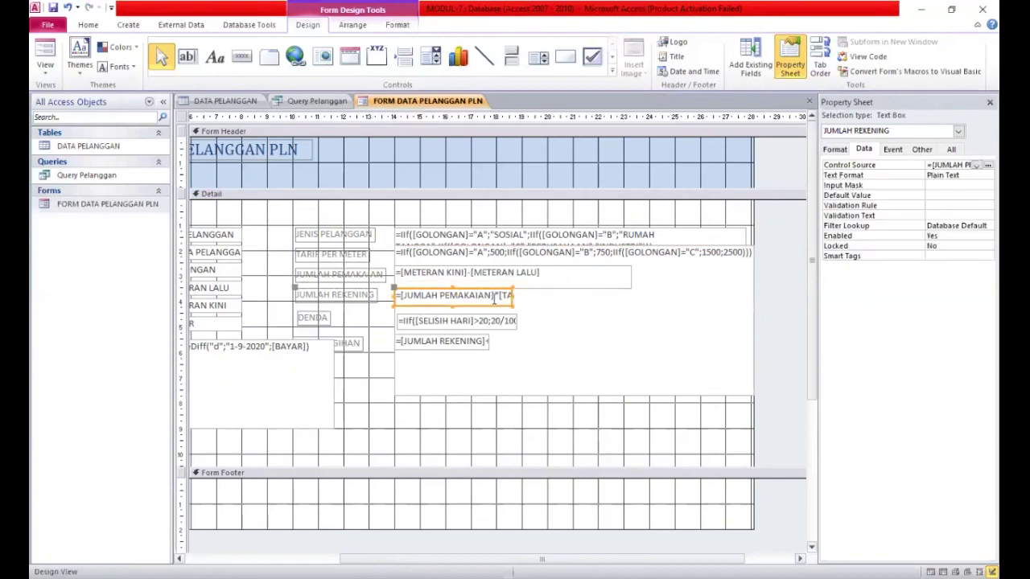
drag(512, 304, 654, 306)
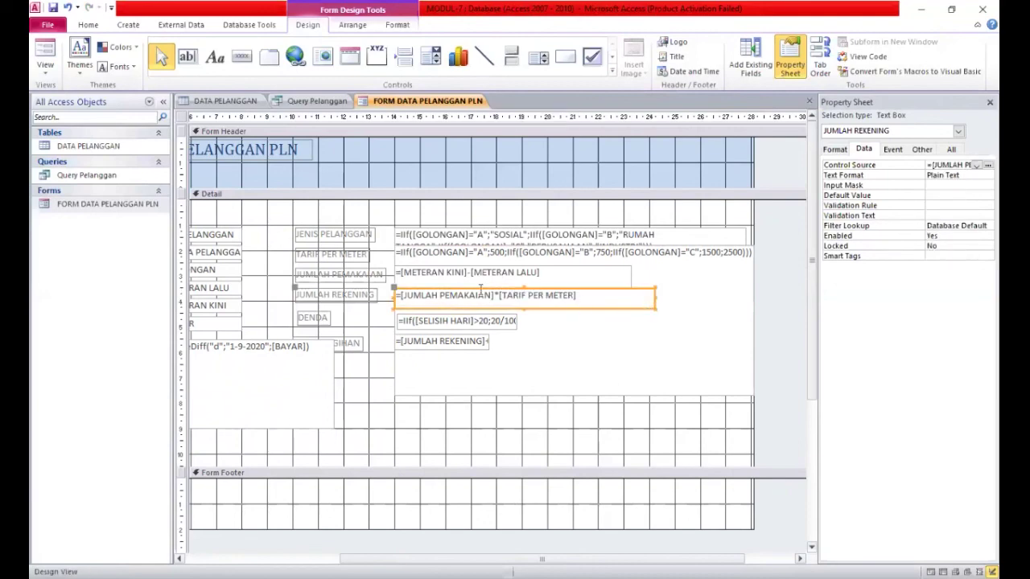
Widen the DENDA and TOTAL TAGIHAN text boxes to show their full expressions
click(505, 323)
drag(518, 320, 672, 315)
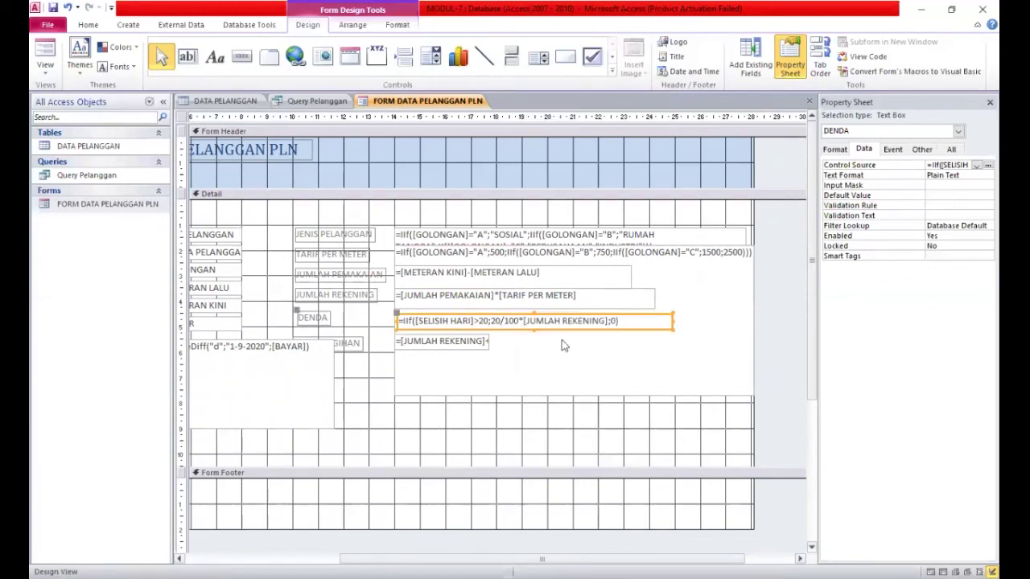
click(465, 341)
drag(487, 341, 676, 338)
text([DENDA])
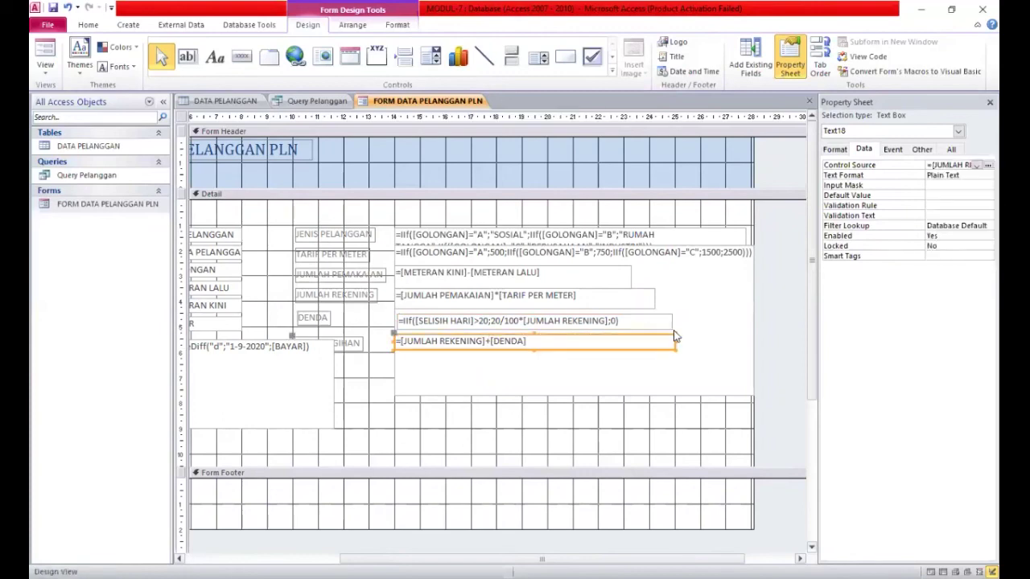